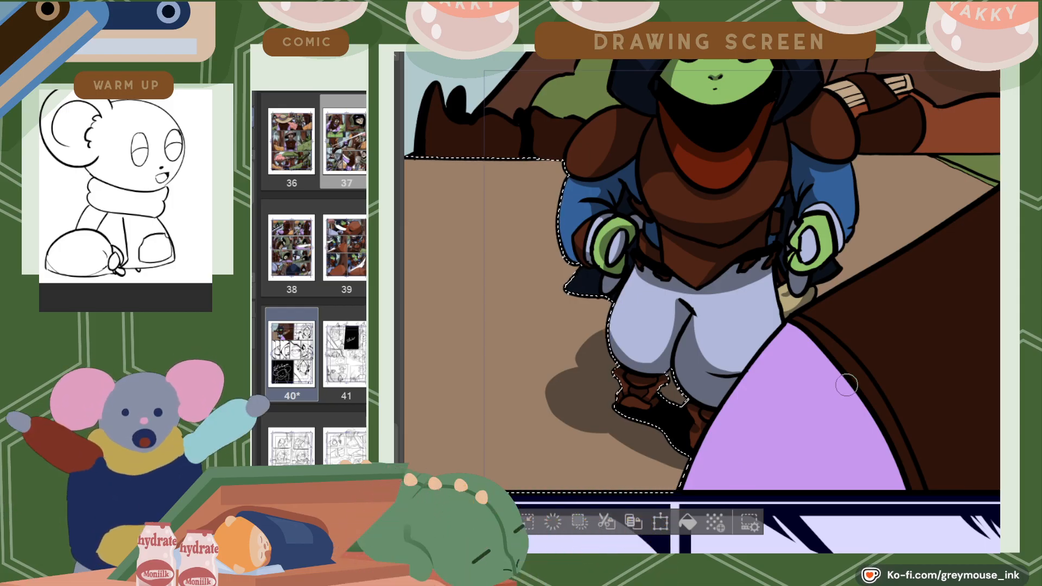
Select the light purple area in the foreground of the panel and paint a shadow along its edge beside the brown cloak
{"action": "scroll", "coordinate": [858, 390], "scroll_direction": "down", "scroll_amount": 1}
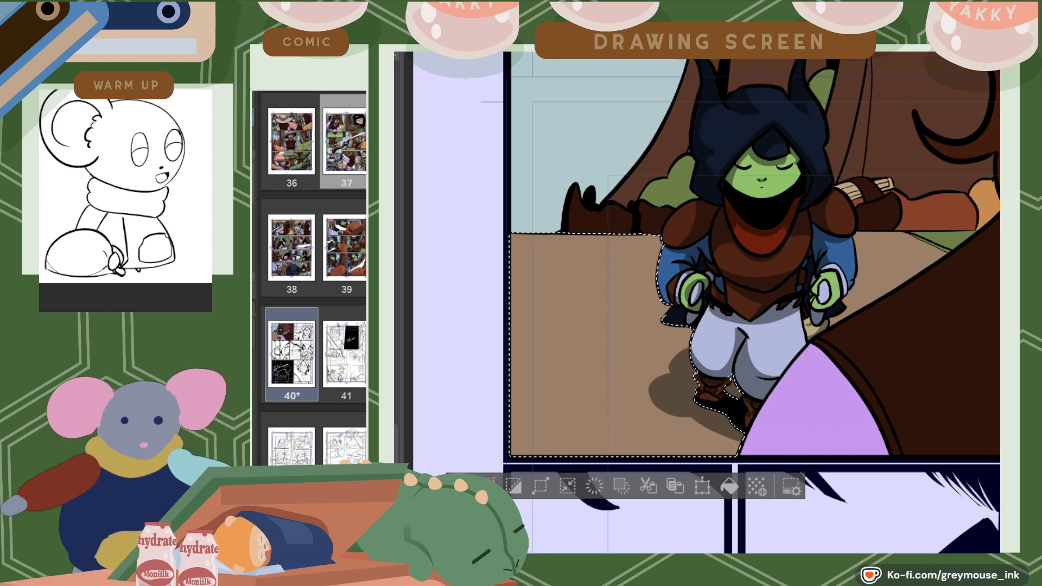
{"action": "scroll", "coordinate": [751, 304], "scroll_direction": "up", "scroll_amount": 1}
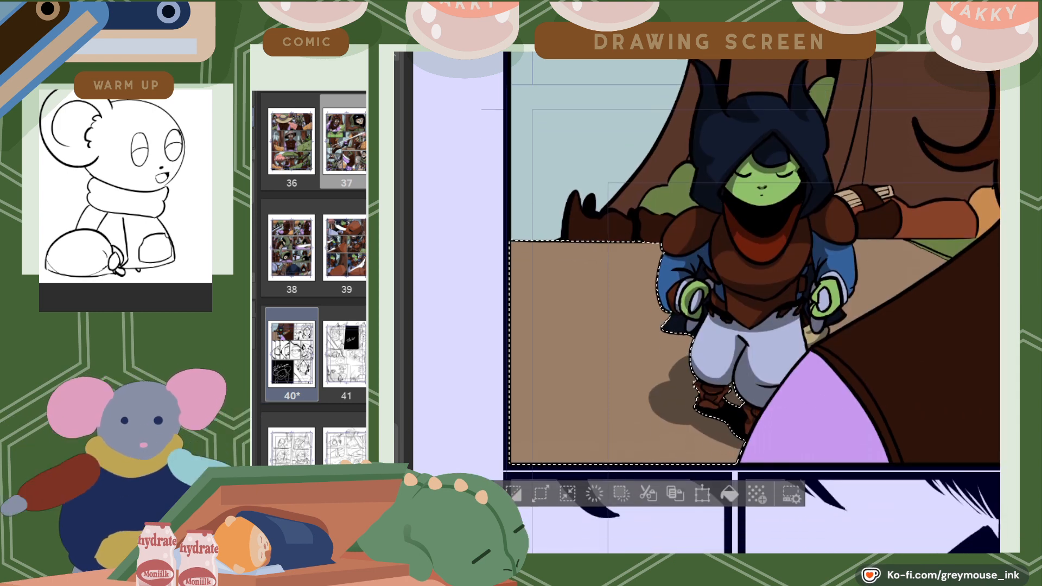
{"action": "left_click", "coordinate": [860, 420]}
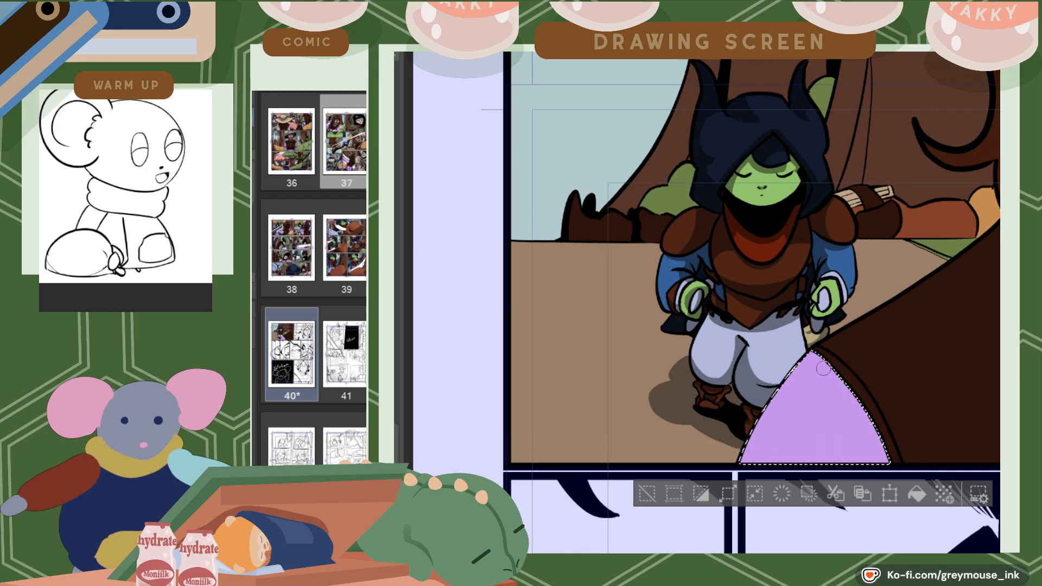
{"action": "left_click_drag", "start_coordinate": [856, 426], "coordinate": [890, 466]}
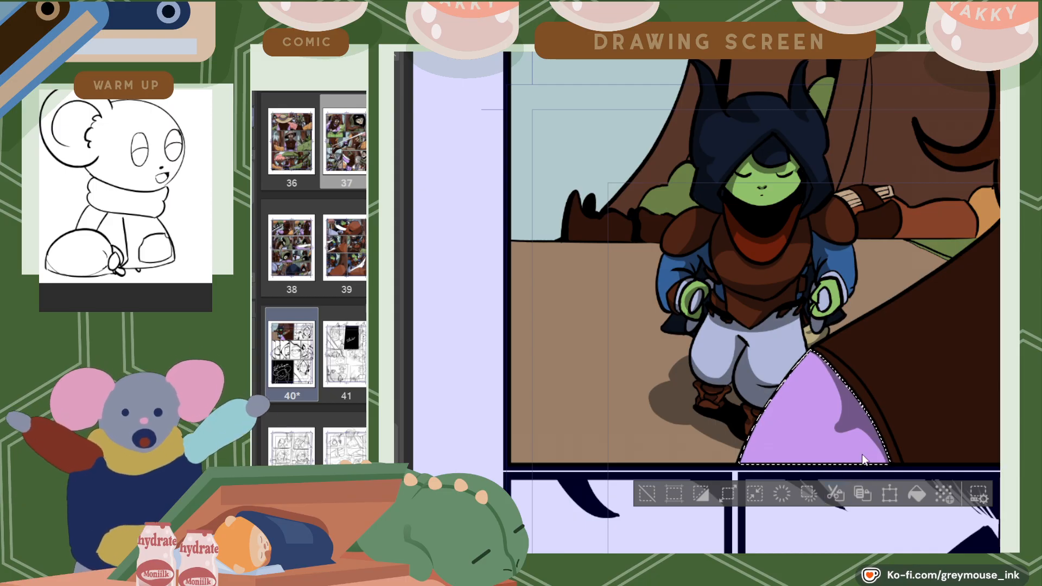
Select the foreground figure's dark brown cloak with its trim and paint shadows below the hair and along the fabric folds
{"action": "key", "text": "w"}
{"action": "left_click", "coordinate": [867, 400]}
{"action": "left_click", "coordinate": [955, 490]}
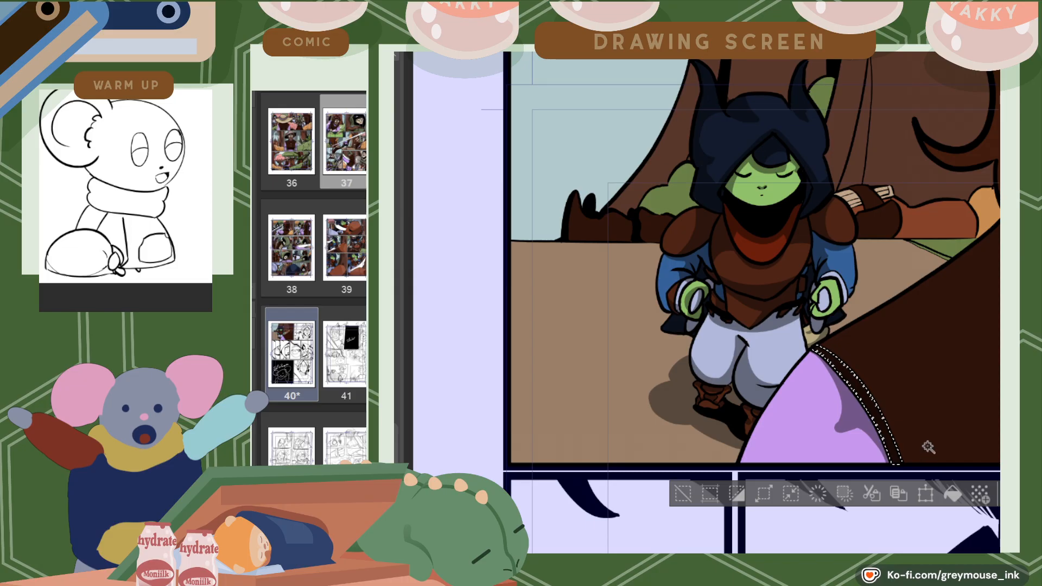
{"action": "left_click", "coordinate": [938, 370]}
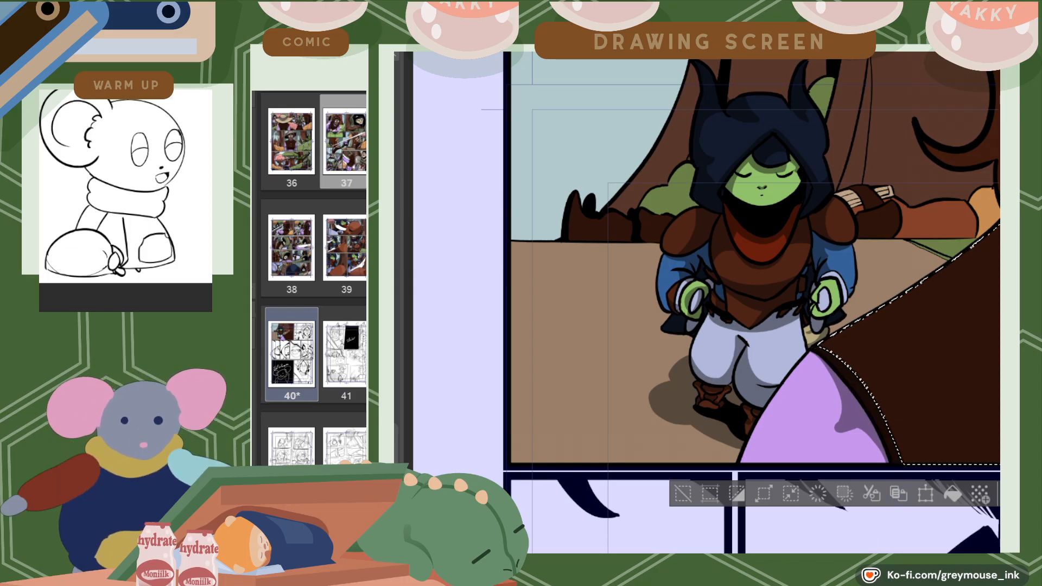
{"action": "scroll", "coordinate": [705, 304], "scroll_direction": "right", "scroll_amount": 5}
{"action": "scroll", "coordinate": [705, 261], "scroll_direction": "right", "scroll_amount": 2}
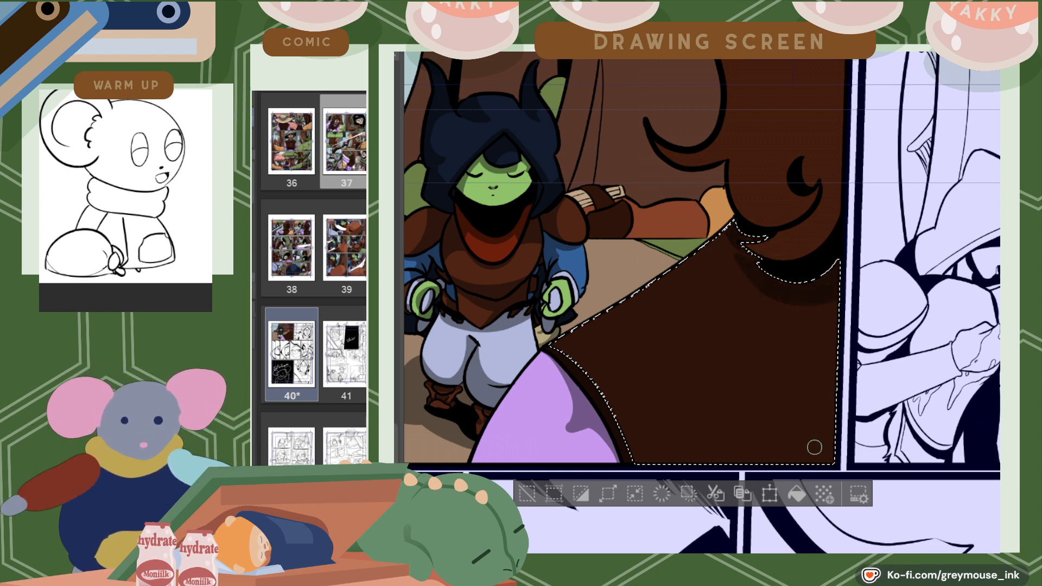
{"action": "left_click_drag", "start_coordinate": [778, 461], "coordinate": [786, 419]}
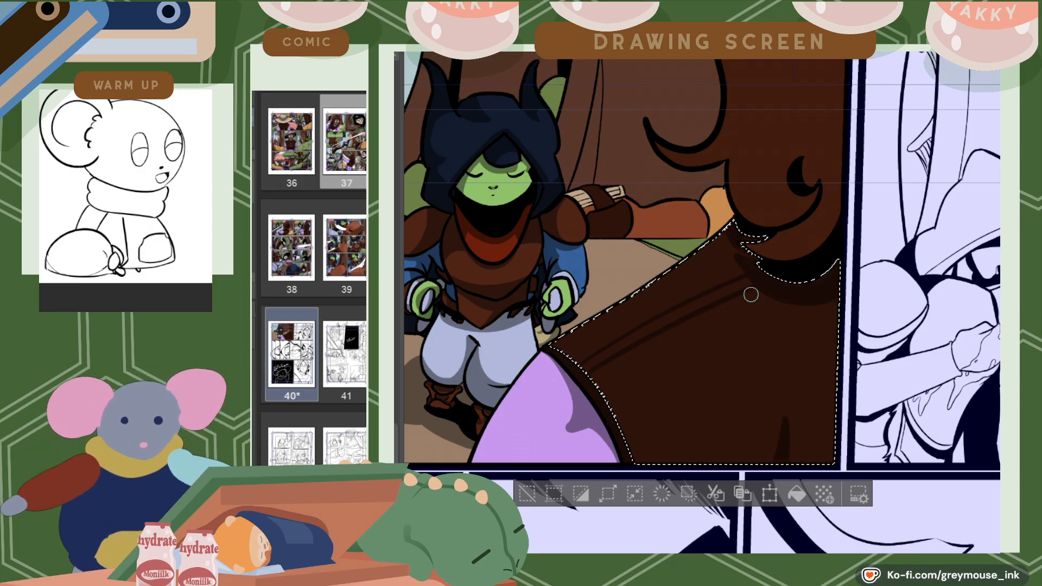
Select the foreground figure's reddish-brown hair, including the small lock at the panel border, and shade its edge, inner curl and lower curls
{"action": "left_click", "coordinate": [816, 224]}
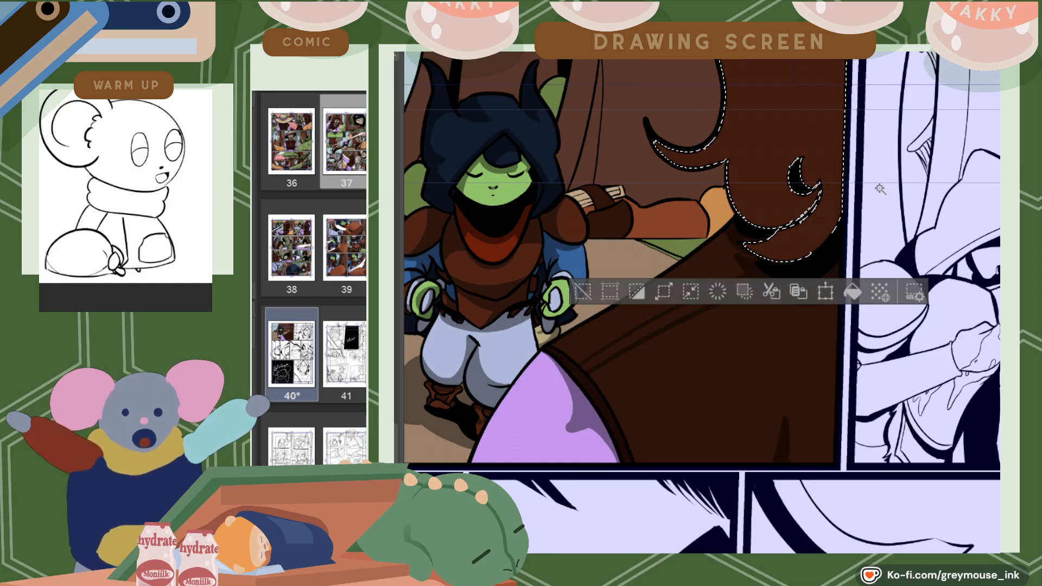
{"action": "scroll", "coordinate": [880, 189], "scroll_direction": "up", "scroll_amount": 3}
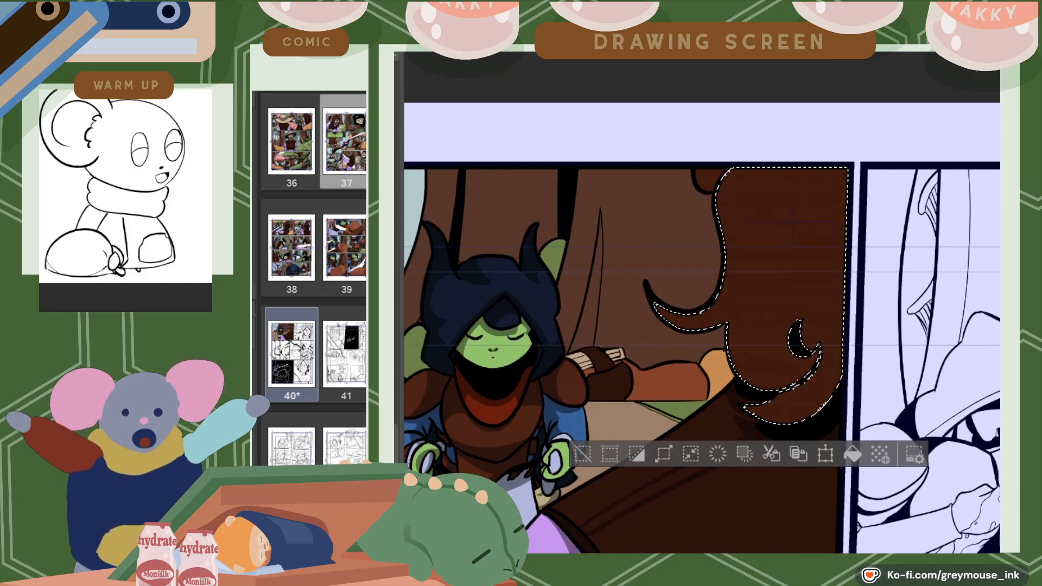
{"action": "left_click", "coordinate": [709, 181], "text": "shift"}
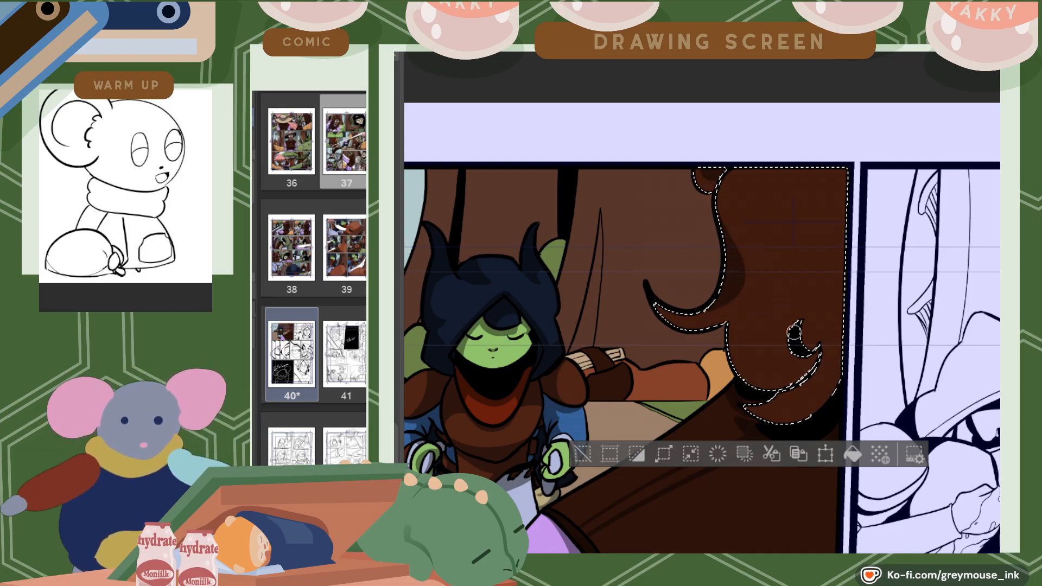
{"action": "mouse_move", "coordinate": [798, 316]}
{"action": "left_mouse_down"}
{"action": "mouse_move", "coordinate": [763, 347]}
{"action": "mouse_move", "coordinate": [809, 344]}
{"action": "mouse_move", "coordinate": [798, 317]}
{"action": "mouse_move", "coordinate": [787, 338]}
{"action": "left_mouse_up"}
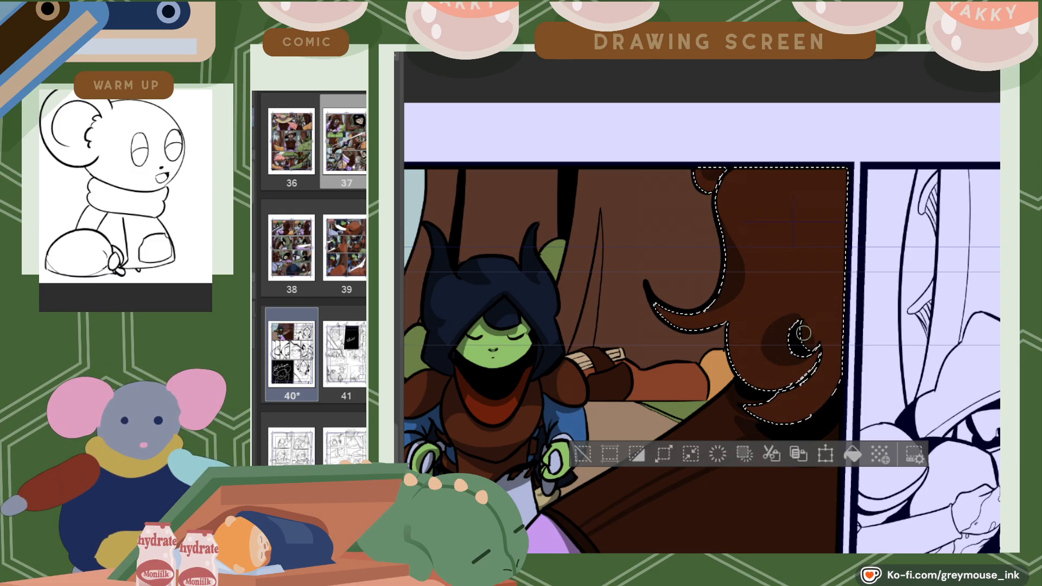
{"action": "left_click_drag", "start_coordinate": [801, 389], "coordinate": [746, 408]}
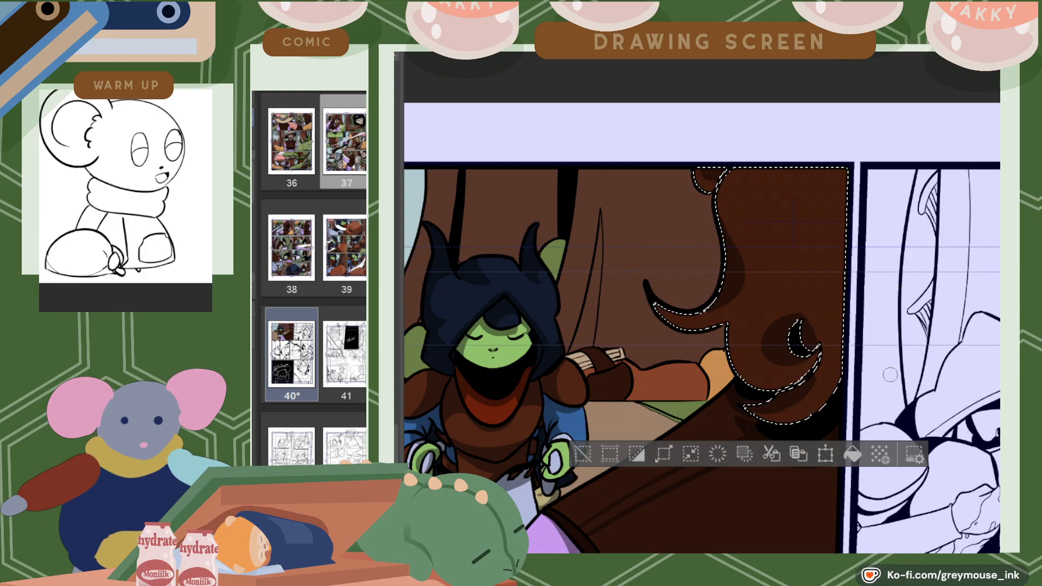
Select the large tree trunk between the goblin and the hair, enlarge the brush, and paint broad vertical shadows on the bark
{"action": "key", "text": "w"}
{"action": "left_click", "coordinate": [612, 310]}
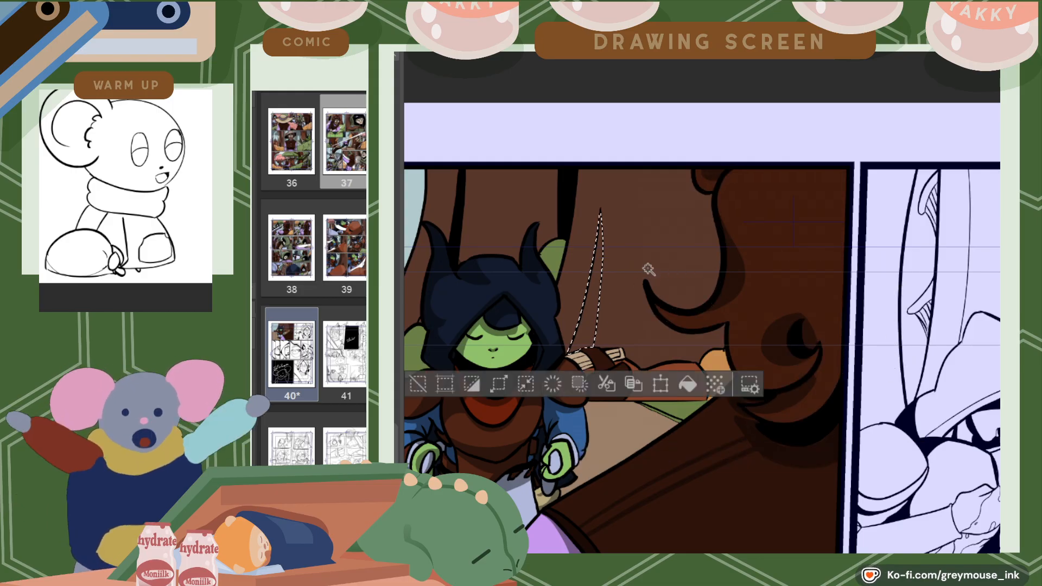
{"action": "left_click", "coordinate": [680, 279]}
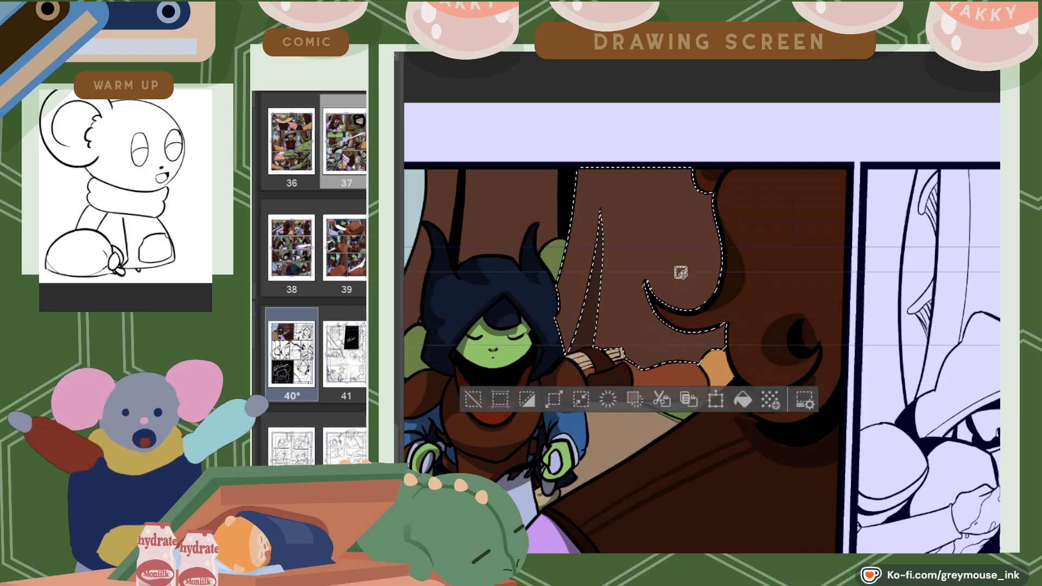
{"action": "key", "text": "p"}
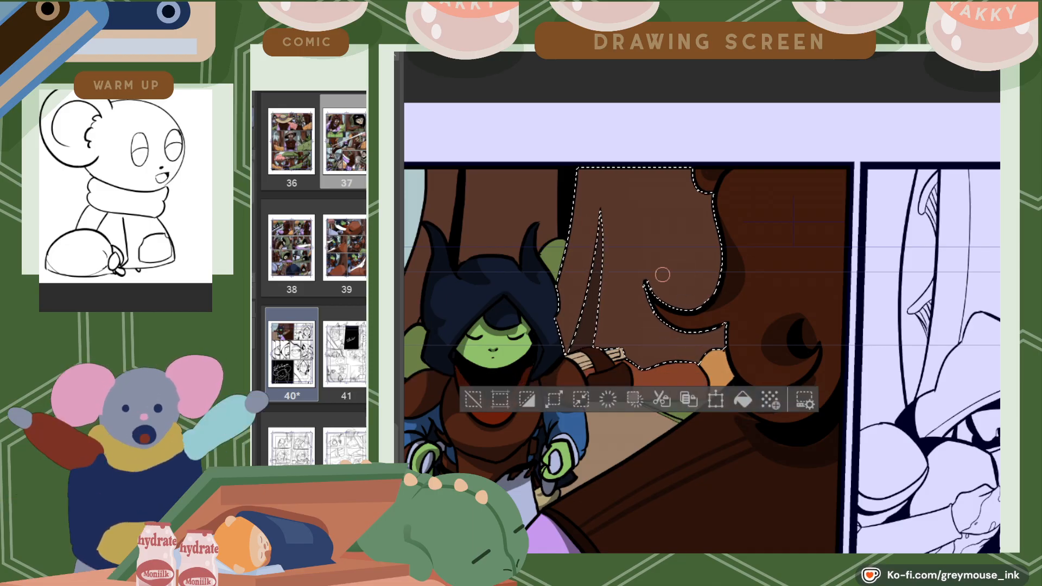
{"action": "key", "text": "]"}
{"action": "key", "text": "]"}
{"action": "key", "text": "]"}
{"action": "key", "text": "]"}
{"action": "key", "text": "]"}
{"action": "key", "text": "]"}
{"action": "mouse_move", "coordinate": [584, 146]}
{"action": "left_mouse_down"}
{"action": "mouse_move", "coordinate": [575, 293]}
{"action": "mouse_move", "coordinate": [562, 328]}
{"action": "left_mouse_up"}
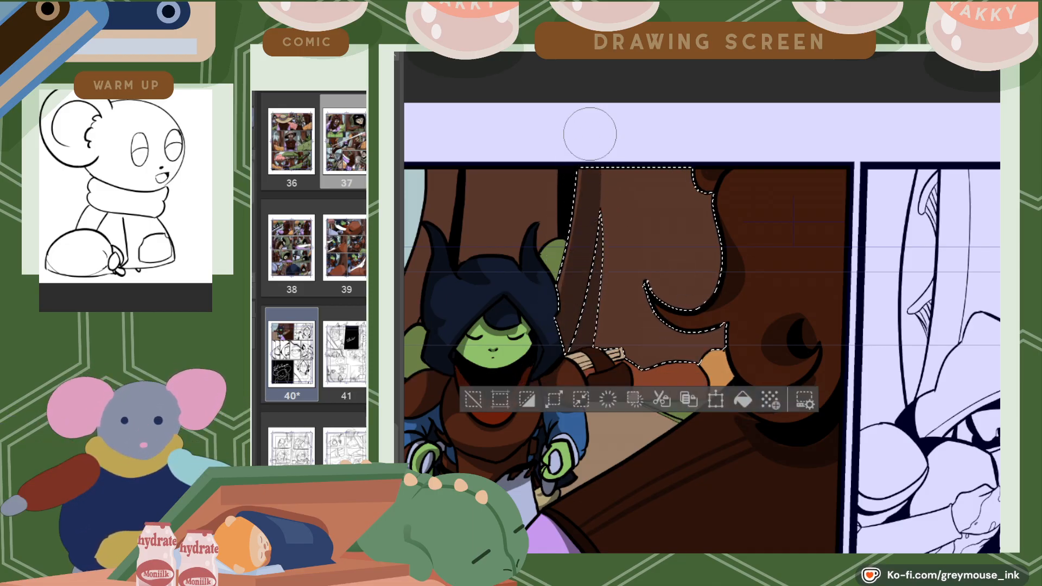
{"action": "left_click_drag", "start_coordinate": [611, 142], "coordinate": [601, 327]}
{"action": "left_click_drag", "start_coordinate": [610, 162], "coordinate": [618, 364]}
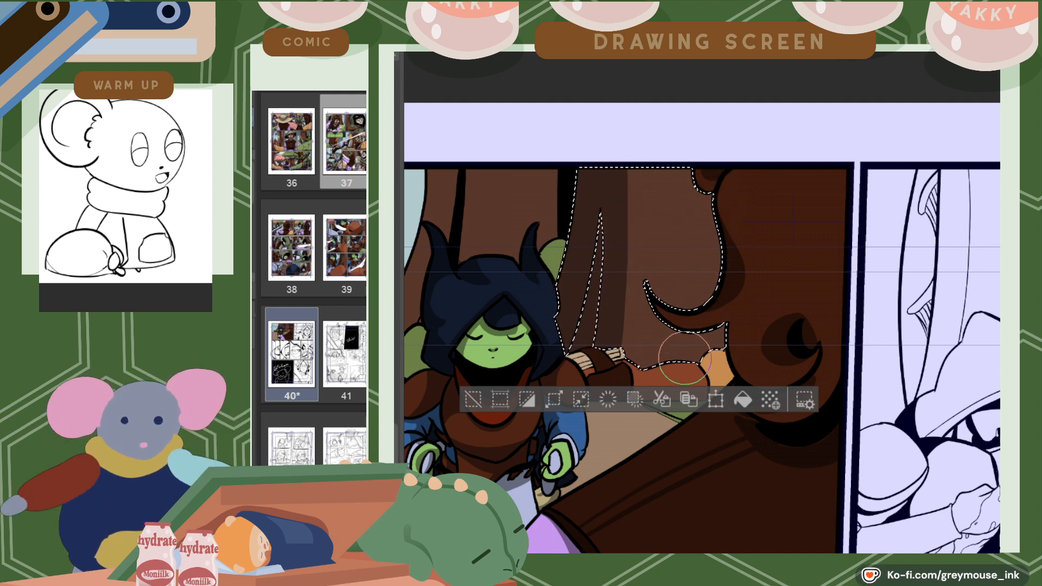
{"action": "left_click_drag", "start_coordinate": [701, 248], "coordinate": [700, 310]}
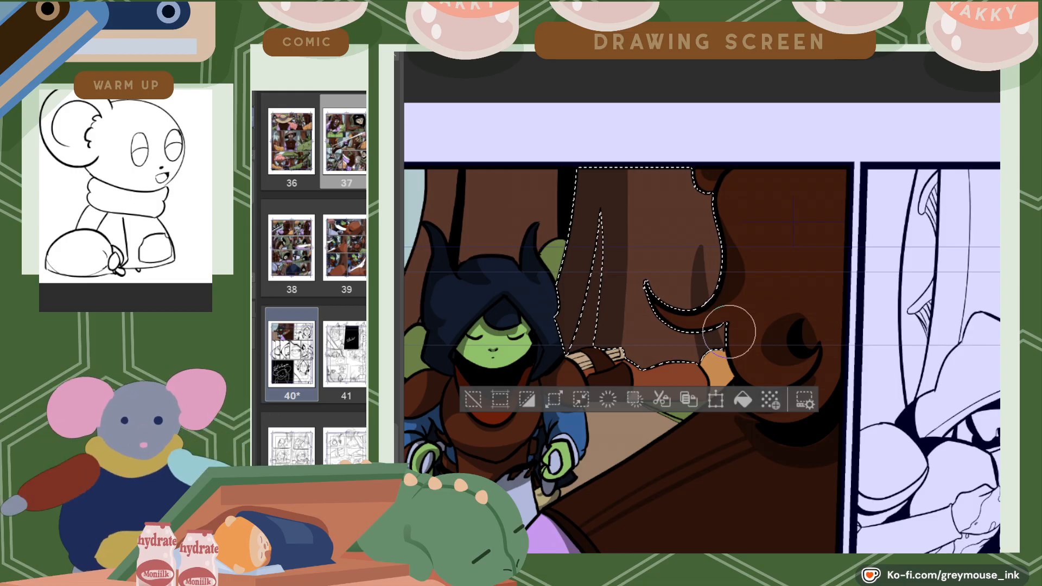
{"action": "key", "text": "ctrl+z"}
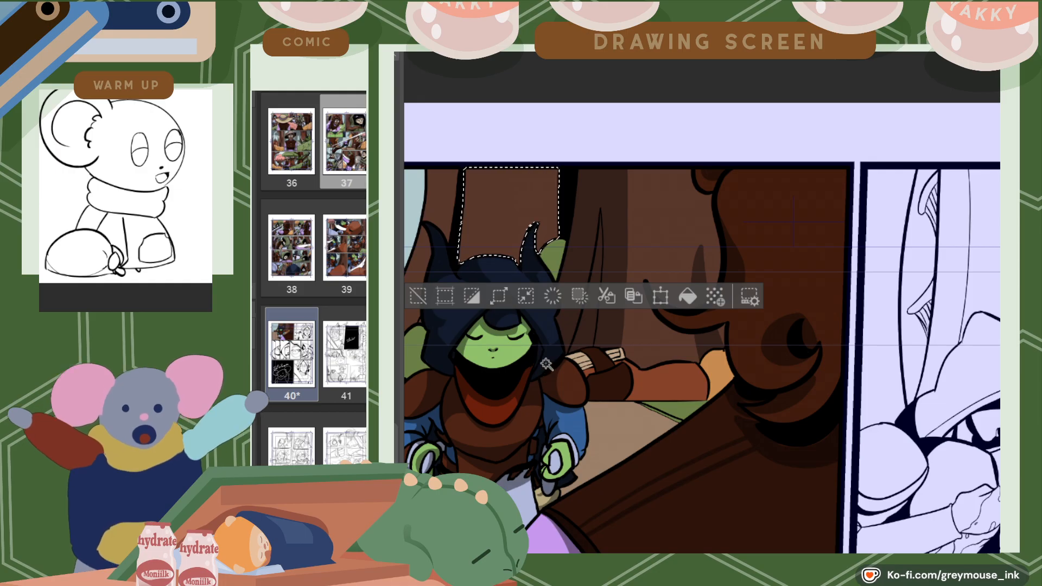
Select the trunk sections behind the goblin's horned hood and paint shadows along their edges
{"action": "left_click", "coordinate": [446, 201]}
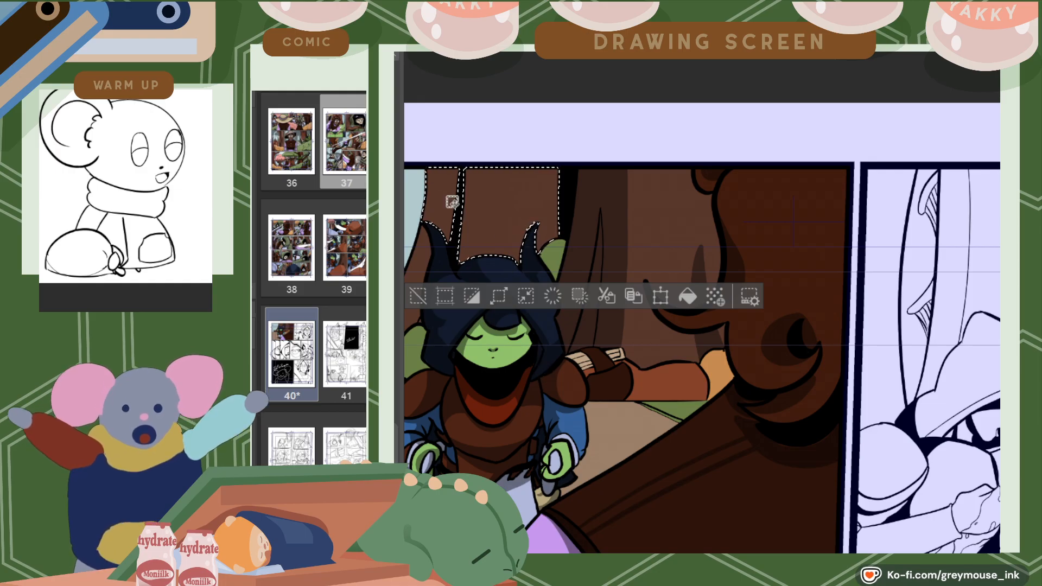
{"action": "scroll", "coordinate": [451, 203], "scroll_direction": "left", "scroll_amount": 3}
{"action": "scroll", "coordinate": [451, 202], "scroll_direction": "left", "scroll_amount": 2}
{"action": "left_click", "coordinate": [566, 344]}
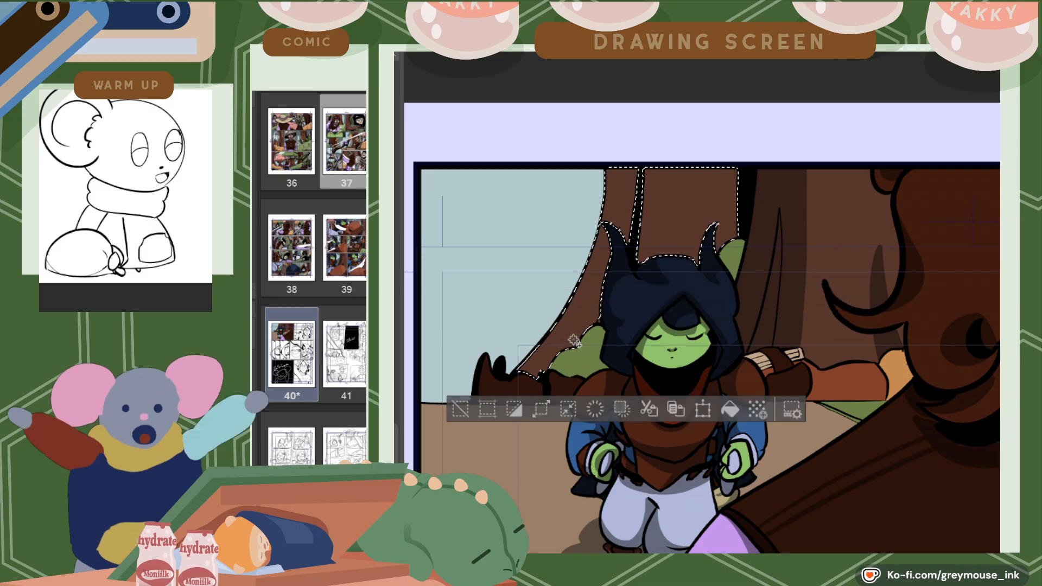
{"action": "left_click", "coordinate": [612, 322]}
{"action": "key", "text": "ctrl+z"}
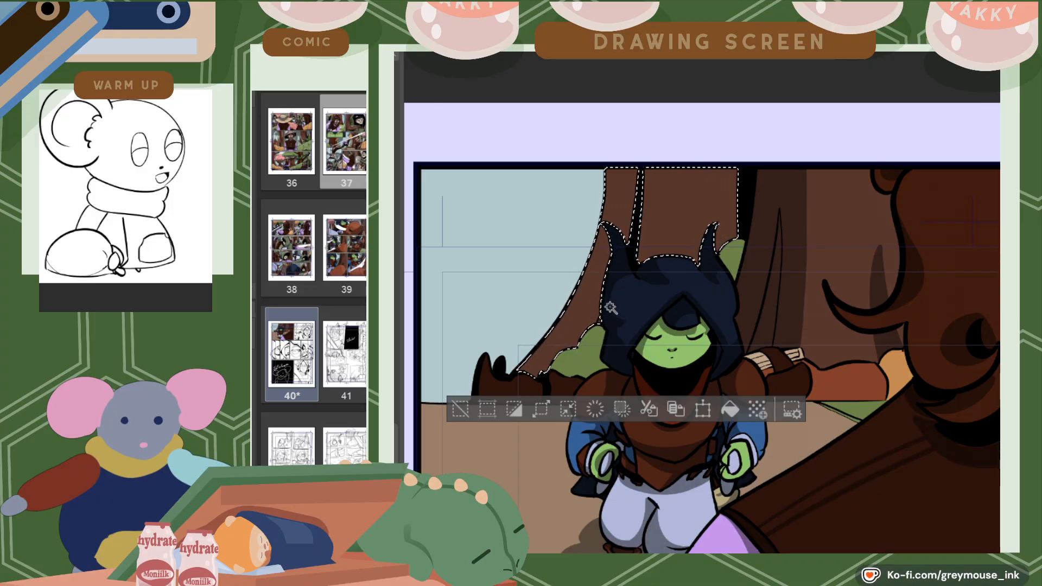
{"action": "key", "text": "b"}
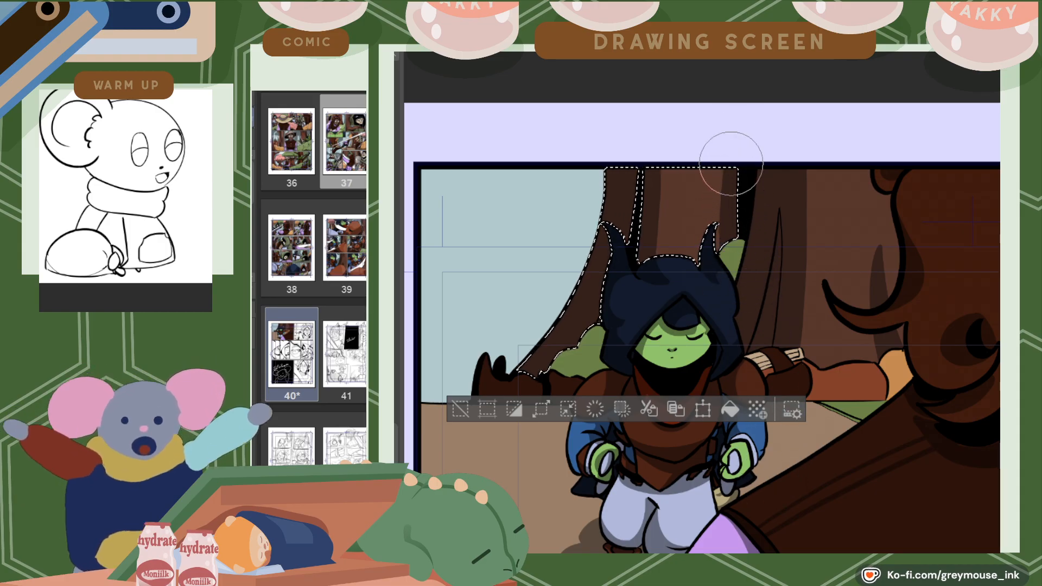
Select the two green bush areas on either side of the goblin's hood and paint shadows on them
{"action": "left_click", "coordinate": [576, 353]}
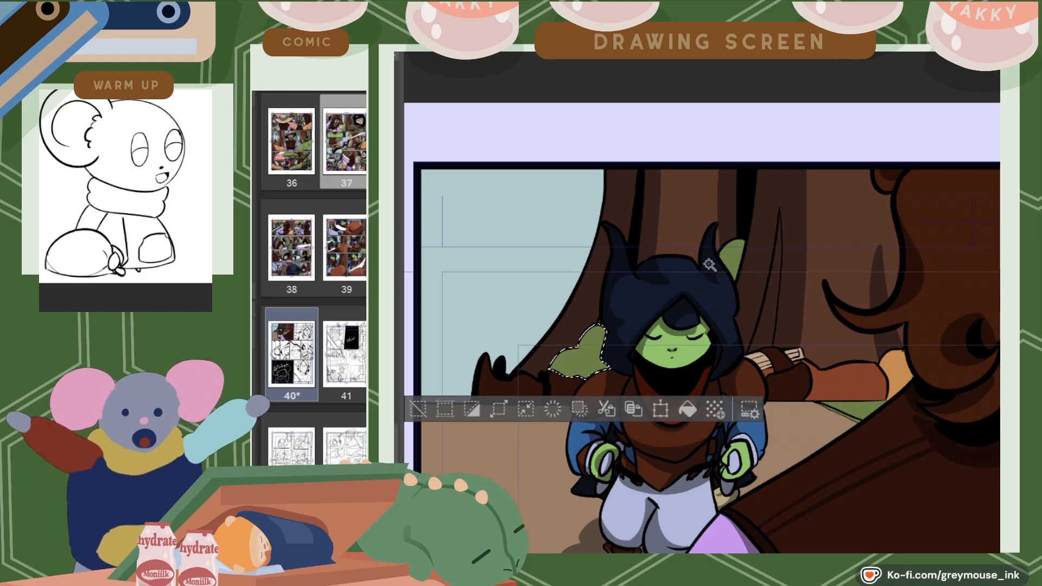
{"action": "left_click", "coordinate": [731, 269], "text": "shift"}
{"action": "key", "text": "b"}
{"action": "left_click_drag", "start_coordinate": [738, 265], "coordinate": [735, 258]}
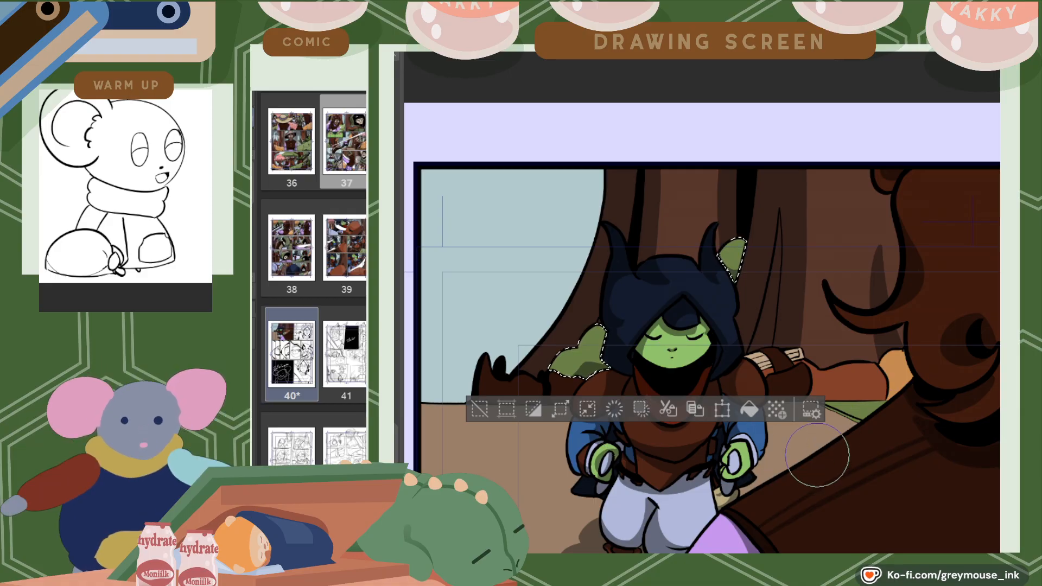
Shade the small grass patch beneath the outstretched arm, and paint a shadow on the lower part of the orange hand
{"action": "left_click", "coordinate": [856, 420]}
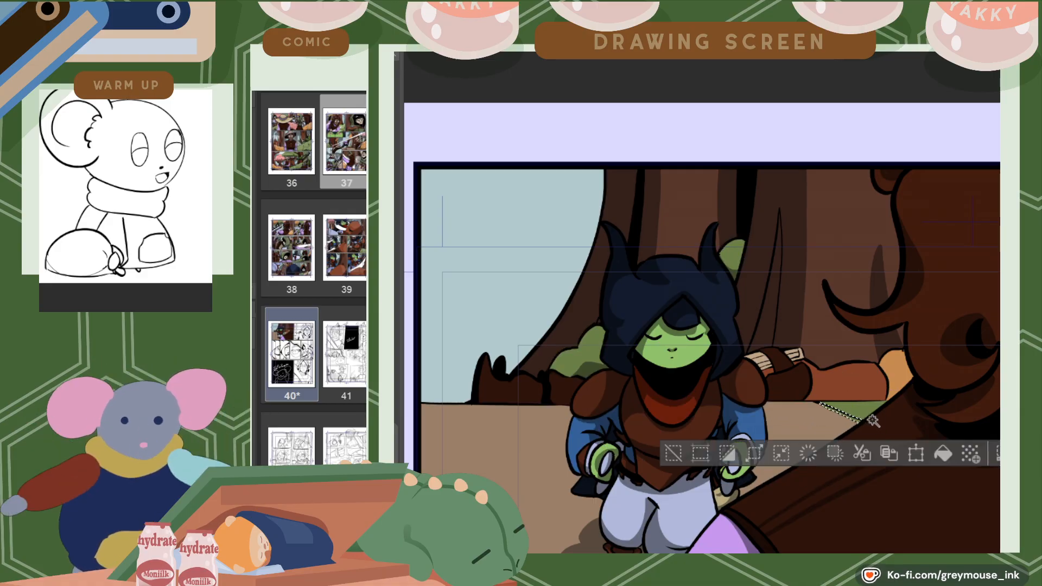
{"action": "left_click", "coordinate": [943, 453]}
{"action": "left_click", "coordinate": [905, 368]}
{"action": "key", "text": "b"}
{"action": "left_click_drag", "start_coordinate": [906, 377], "coordinate": [886, 389]}
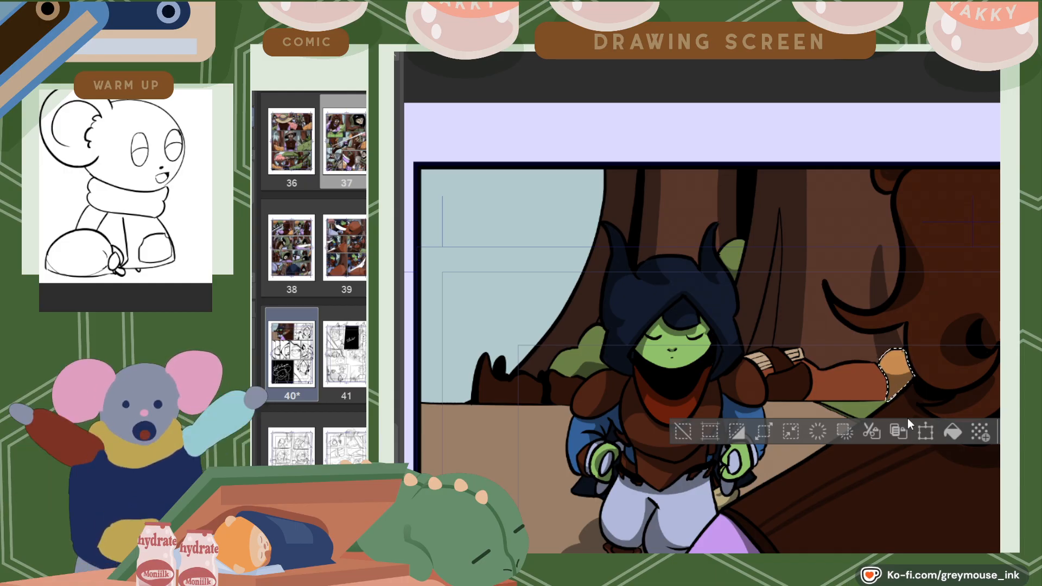
Select the pale blue sky and paint grey bush silhouettes along the edge of the tree trunk
{"action": "left_click", "coordinate": [580, 286]}
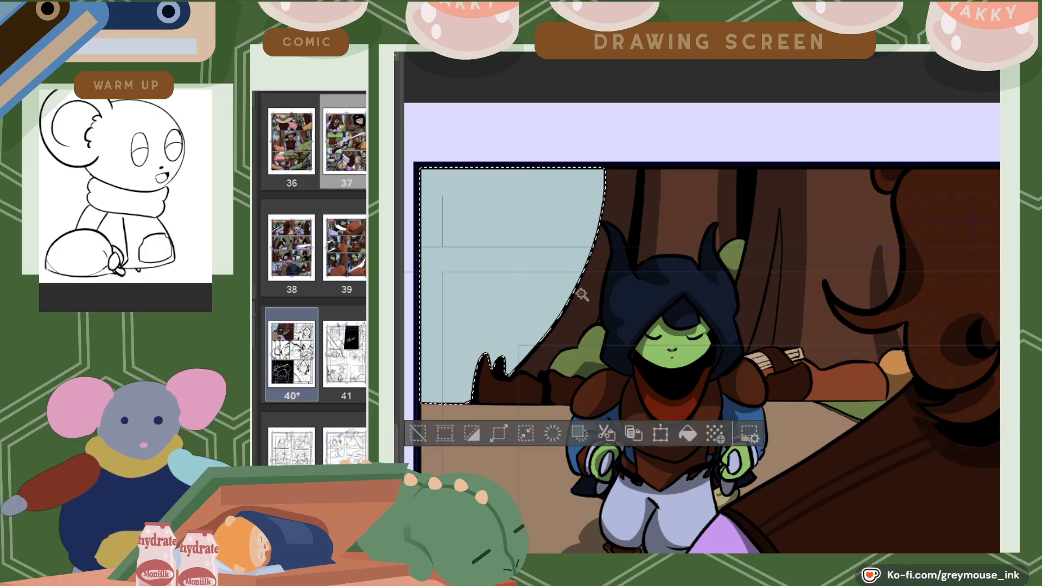
{"action": "key", "text": "b"}
{"action": "mouse_move", "coordinate": [567, 305]}
{"action": "left_mouse_down"}
{"action": "mouse_move", "coordinate": [540, 308]}
{"action": "mouse_move", "coordinate": [547, 319]}
{"action": "mouse_move", "coordinate": [569, 316]}
{"action": "mouse_move", "coordinate": [539, 334]}
{"action": "mouse_move", "coordinate": [558, 337]}
{"action": "mouse_move", "coordinate": [567, 330]}
{"action": "mouse_move", "coordinate": [530, 340]}
{"action": "mouse_move", "coordinate": [548, 326]}
{"action": "mouse_move", "coordinate": [510, 344]}
{"action": "mouse_move", "coordinate": [549, 336]}
{"action": "mouse_move", "coordinate": [522, 350]}
{"action": "left_mouse_up"}
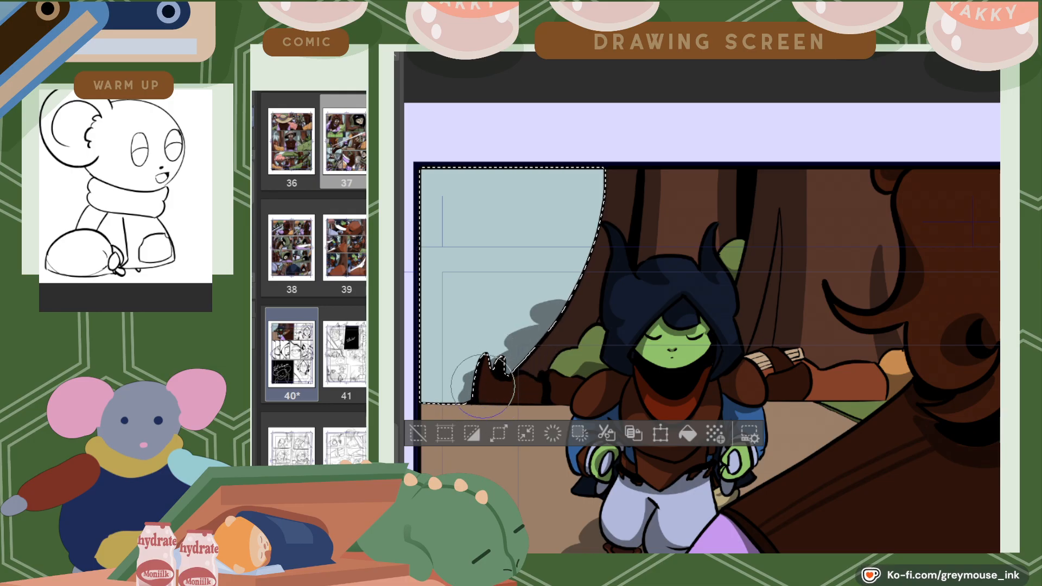
Paint a grey background tree in the sky above the bushes, with a rounded canopy, thin trunk and forked branches
{"action": "mouse_move", "coordinate": [535, 169]}
{"action": "left_mouse_down"}
{"action": "mouse_move", "coordinate": [526, 217]}
{"action": "mouse_move", "coordinate": [561, 237]}
{"action": "left_mouse_up"}
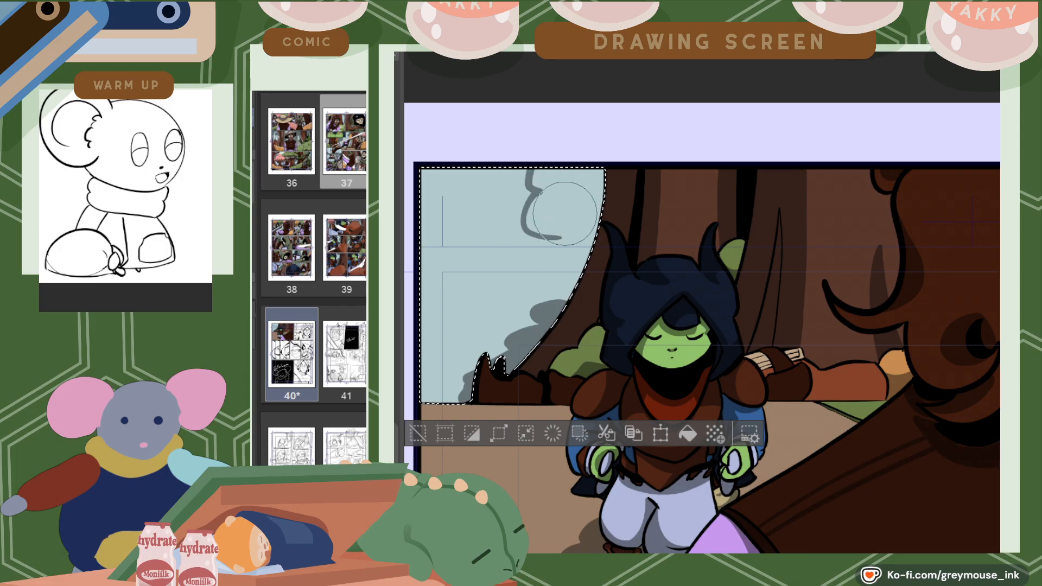
{"action": "key", "text": "ctrl+z"}
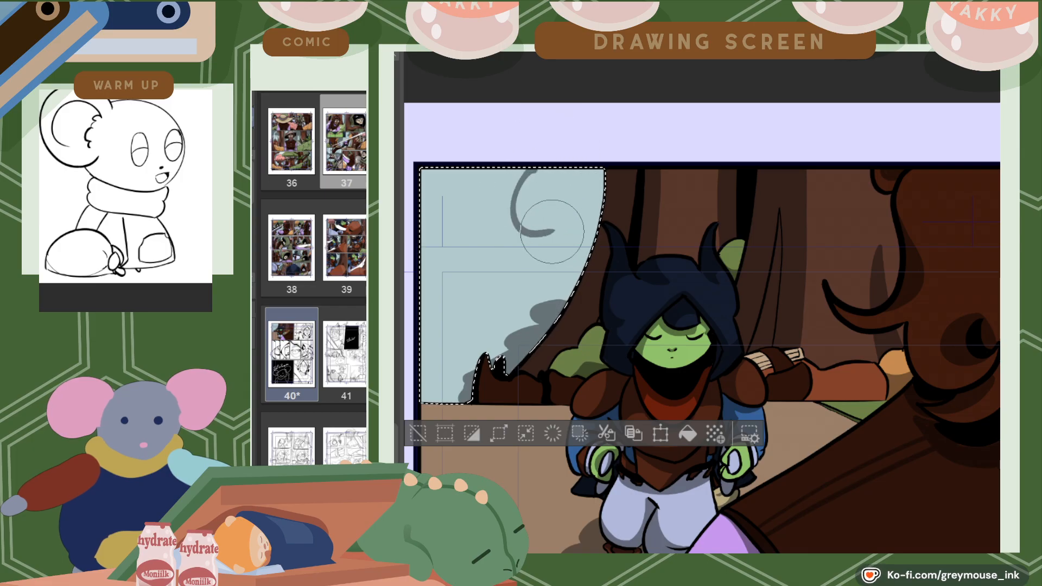
{"action": "left_click_drag", "start_coordinate": [555, 189], "coordinate": [565, 200]}
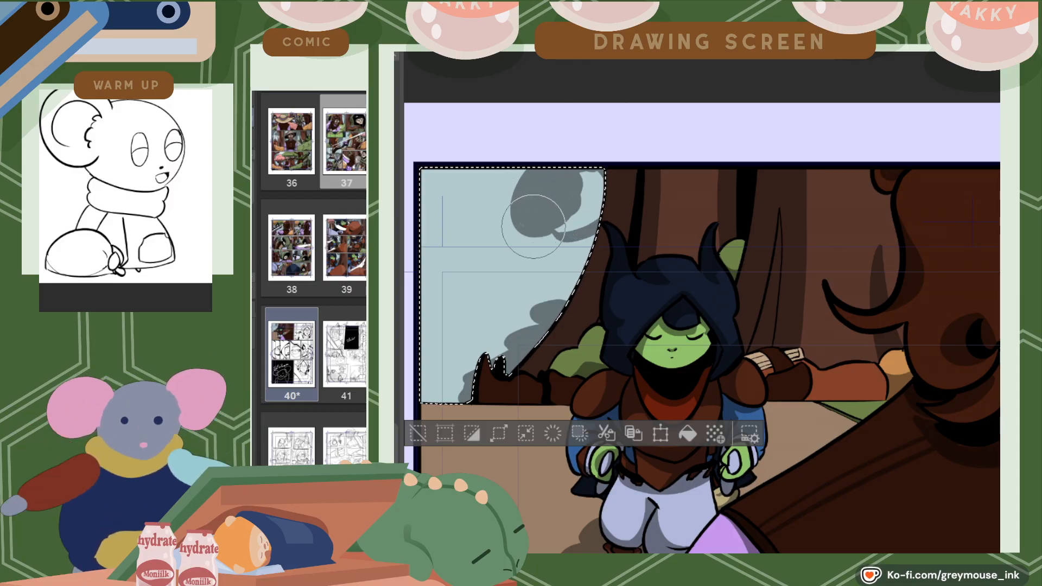
{"action": "mouse_move", "coordinate": [572, 227]}
{"action": "left_mouse_down"}
{"action": "mouse_move", "coordinate": [595, 190]}
{"action": "mouse_move", "coordinate": [585, 171]}
{"action": "left_mouse_up"}
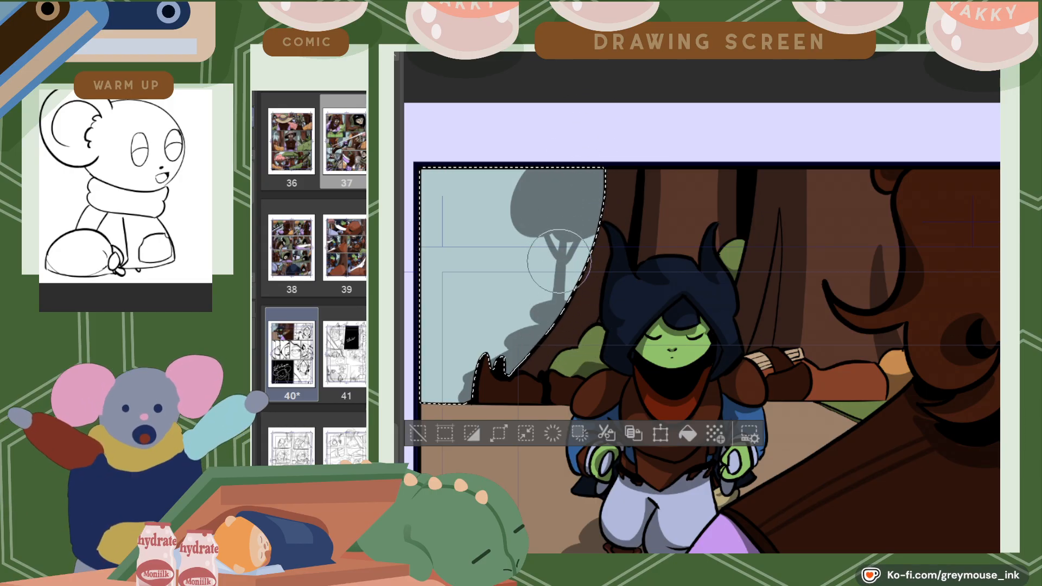
{"action": "mouse_move", "coordinate": [563, 275]}
{"action": "left_mouse_down"}
{"action": "mouse_move", "coordinate": [551, 309]}
{"action": "mouse_move", "coordinate": [562, 267]}
{"action": "left_mouse_up"}
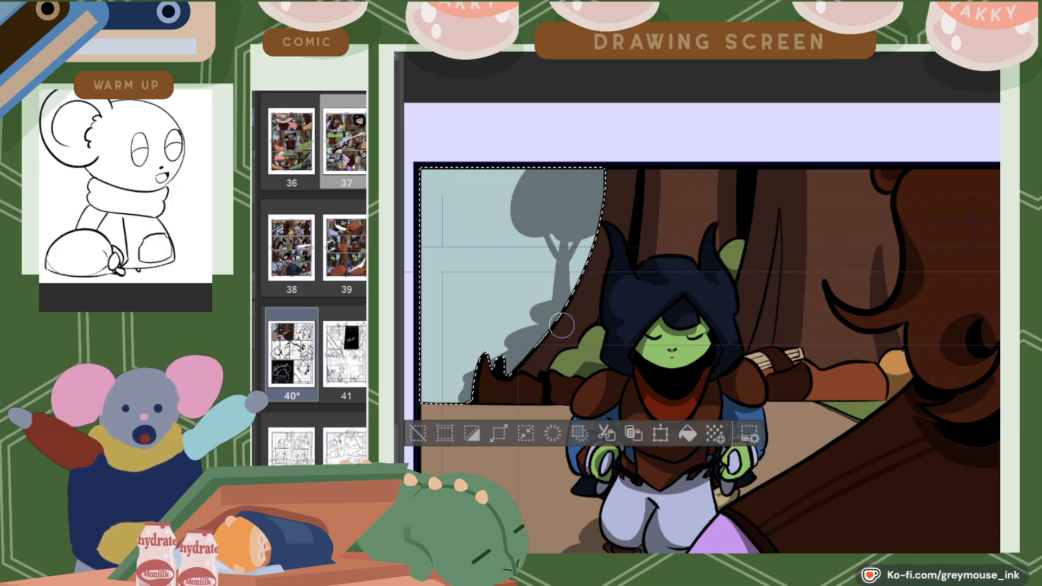
Paint a second grey tree silhouette along the sky's outer edge beside the panel border, using page 37's background trees as reference
{"action": "left_click_drag", "start_coordinate": [871, 558], "coordinate": [813, 558]}
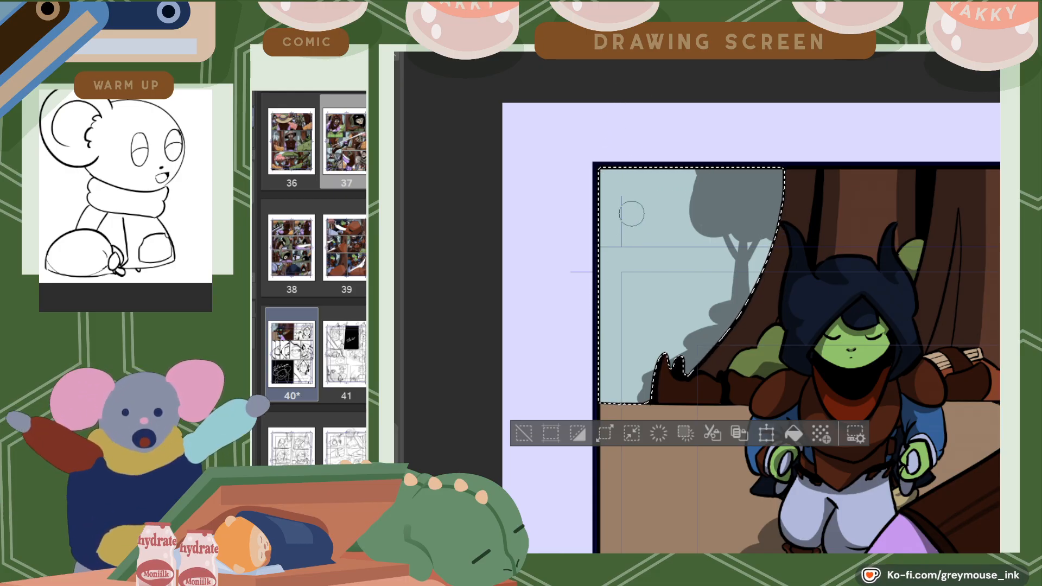
{"action": "left_click_drag", "start_coordinate": [640, 165], "coordinate": [659, 356]}
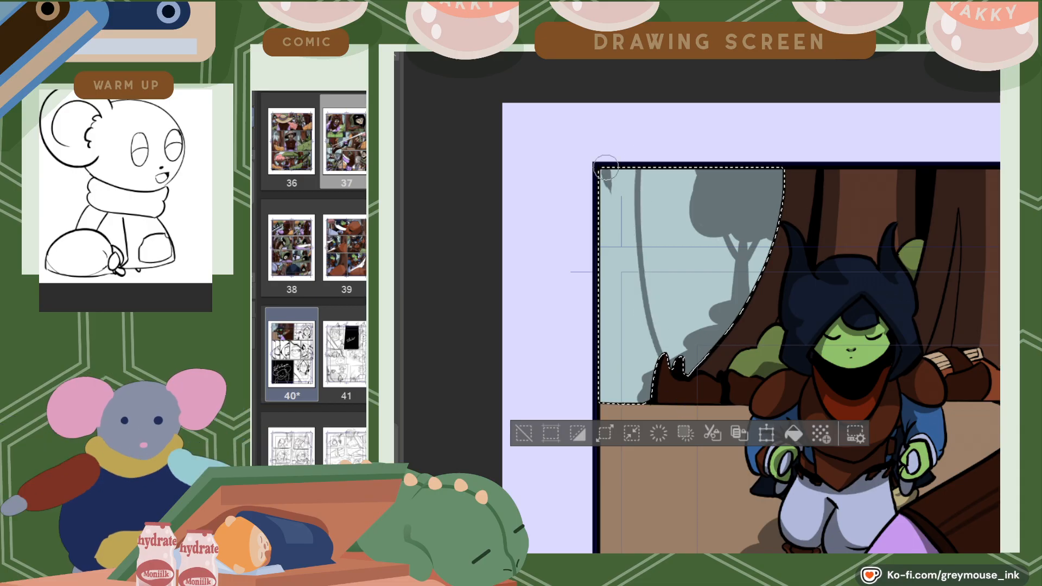
{"action": "left_click", "coordinate": [584, 47]}
{"action": "scroll", "coordinate": [702, 302], "scroll_direction": "left", "scroll_amount": 6}
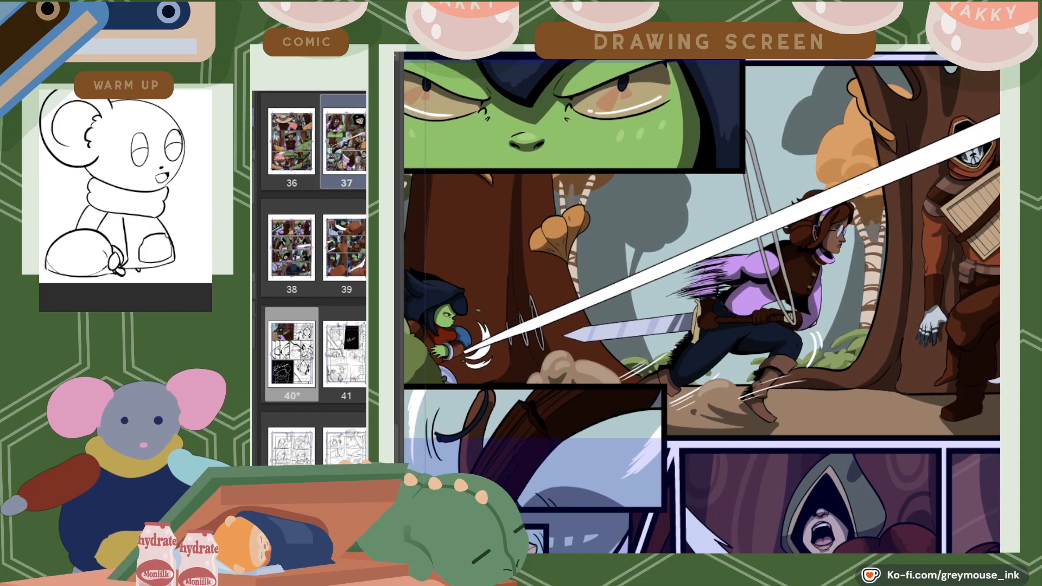
{"action": "left_click", "coordinate": [586, 47]}
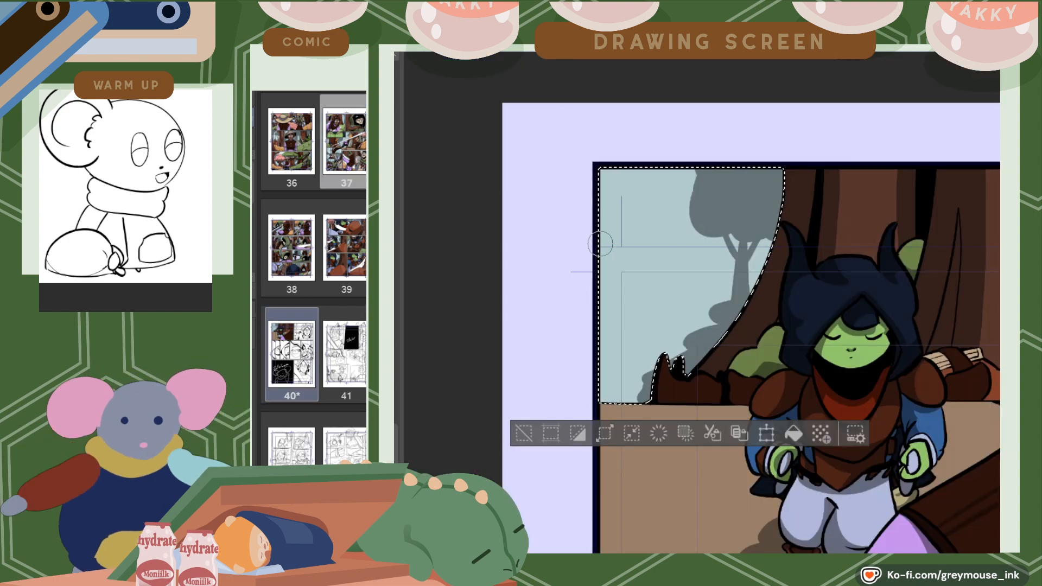
{"action": "mouse_move", "coordinate": [600, 202]}
{"action": "left_mouse_down"}
{"action": "mouse_move", "coordinate": [618, 243]}
{"action": "mouse_move", "coordinate": [605, 295]}
{"action": "left_mouse_up"}
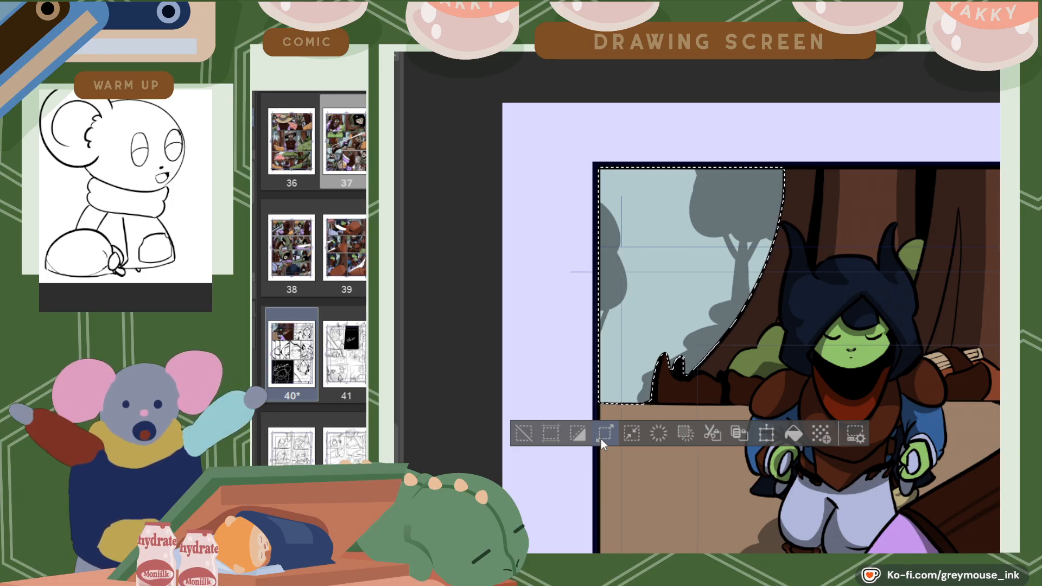
Select the dark brown root clumps at the base of the tree trunk one after another and paint shadows on them
{"action": "left_click", "coordinate": [710, 377]}
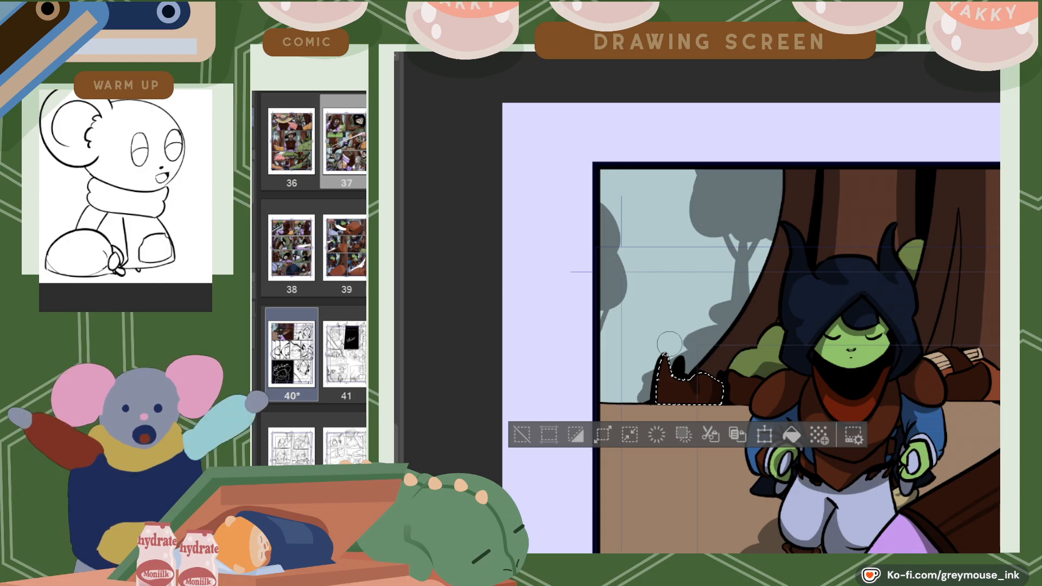
{"action": "key", "text": "w"}
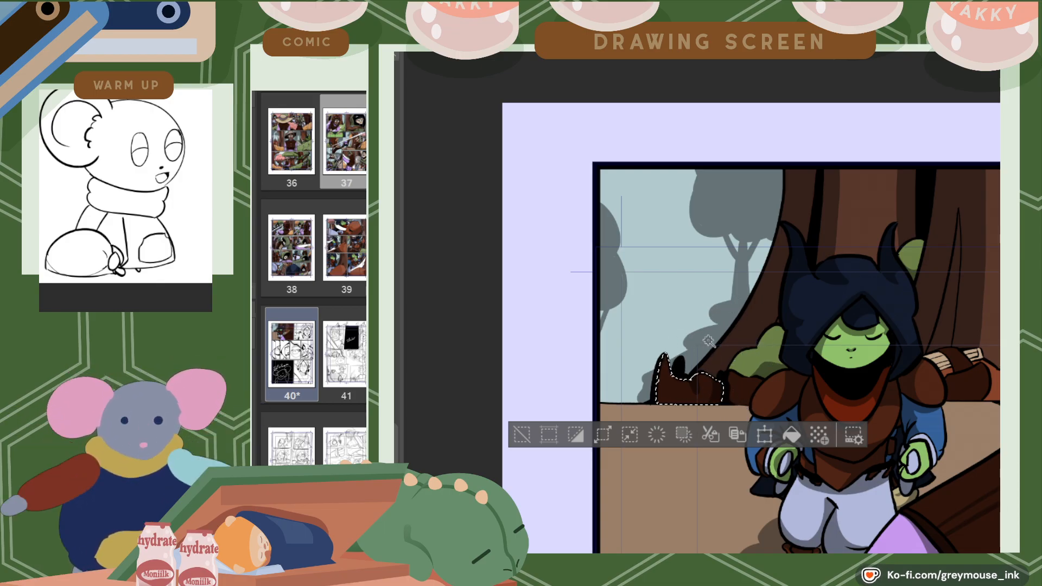
{"action": "key", "text": "b"}
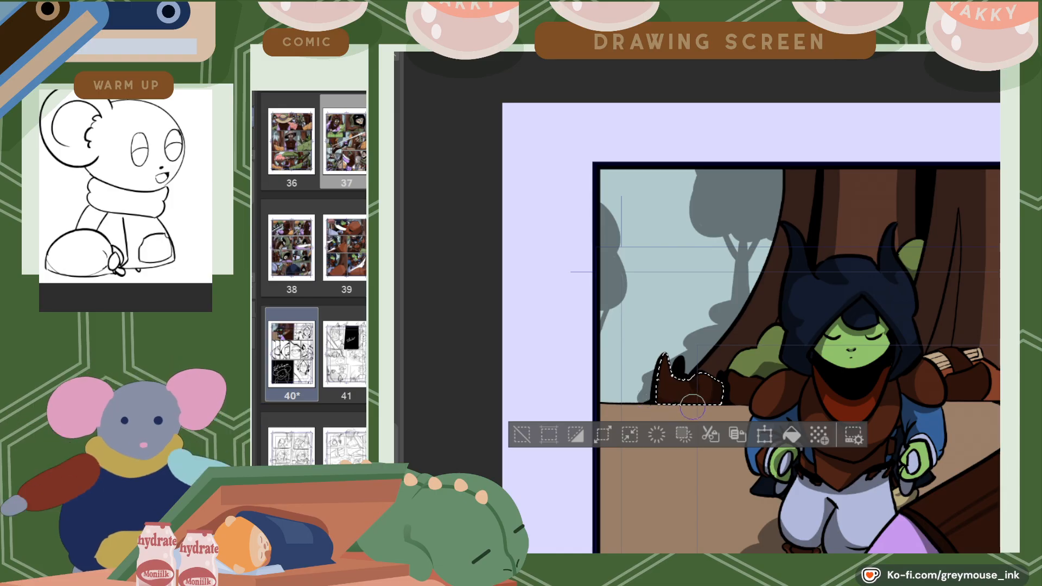
{"action": "key", "text": "w"}
{"action": "left_click", "coordinate": [749, 390]}
{"action": "key", "text": "b"}
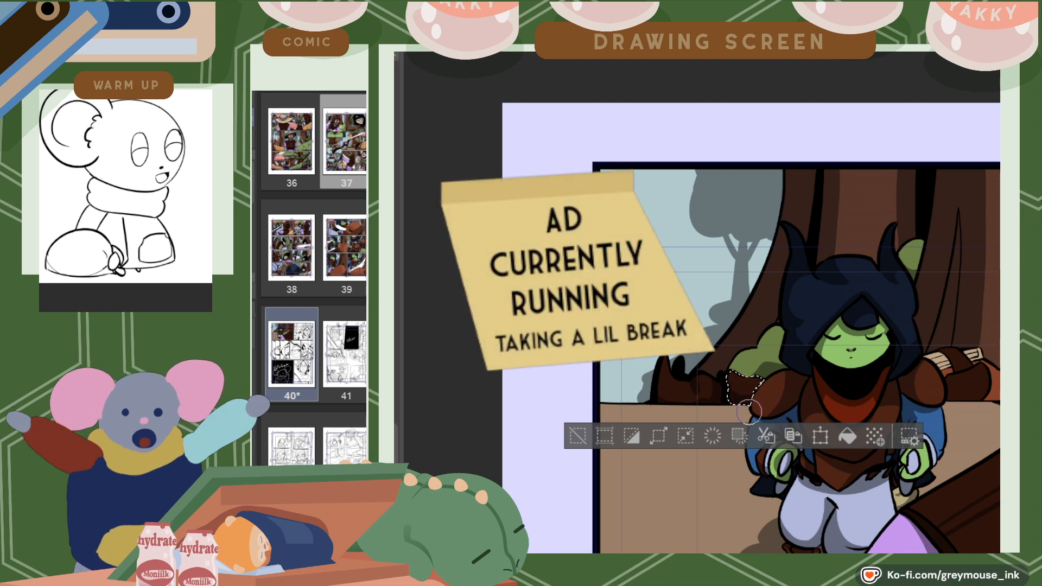
Select the orange sleeve of the outstretched arm behind the goblin and paint fold shadows on it
{"action": "scroll", "coordinate": [908, 532], "scroll_direction": "right", "scroll_amount": 5}
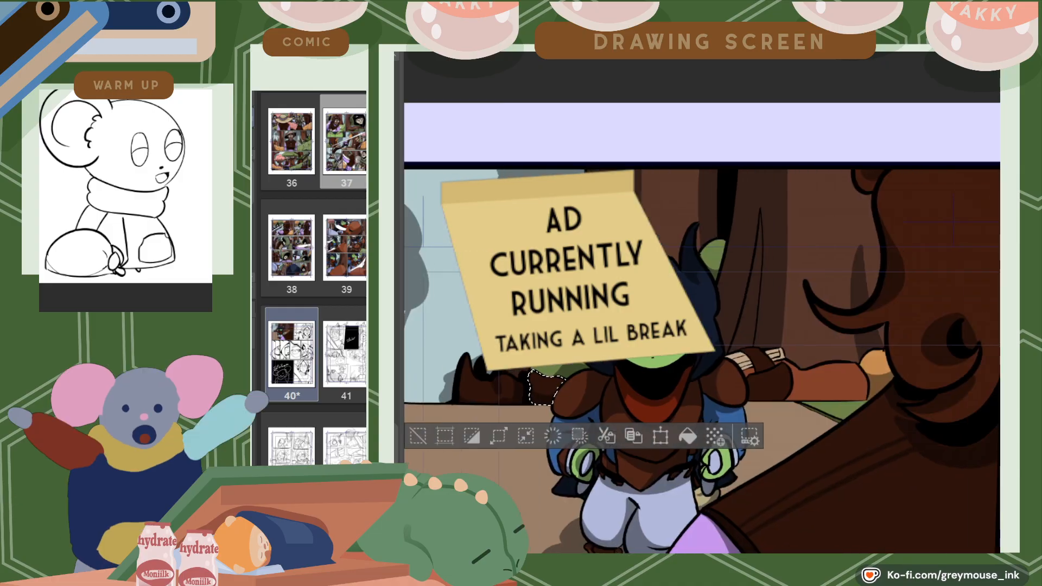
{"action": "left_click", "coordinate": [829, 385]}
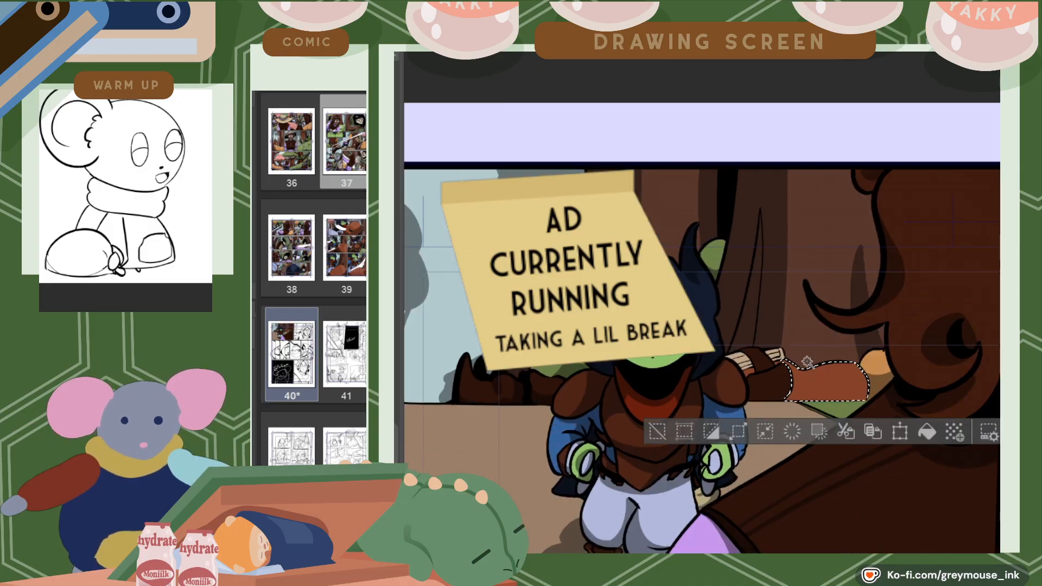
{"action": "left_click_drag", "start_coordinate": [831, 396], "coordinate": [819, 386]}
{"action": "scroll", "coordinate": [806, 391], "scroll_direction": "down", "scroll_amount": 5}
{"action": "scroll", "coordinate": [810, 392], "scroll_direction": "up", "scroll_amount": 4}
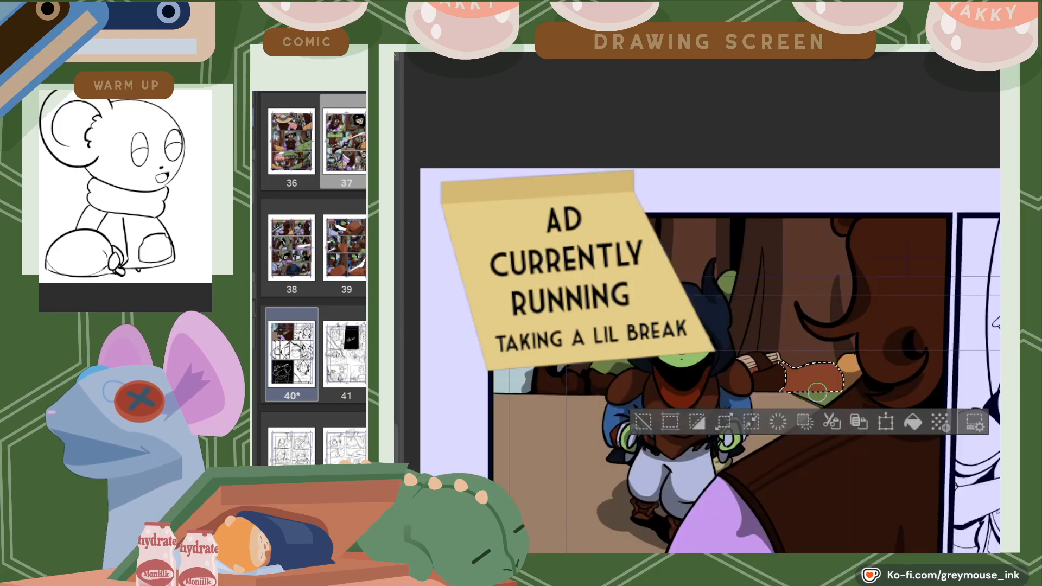
{"action": "scroll", "coordinate": [817, 391], "scroll_direction": "up", "scroll_amount": 1}
{"action": "scroll", "coordinate": [809, 391], "scroll_direction": "up", "scroll_amount": 1}
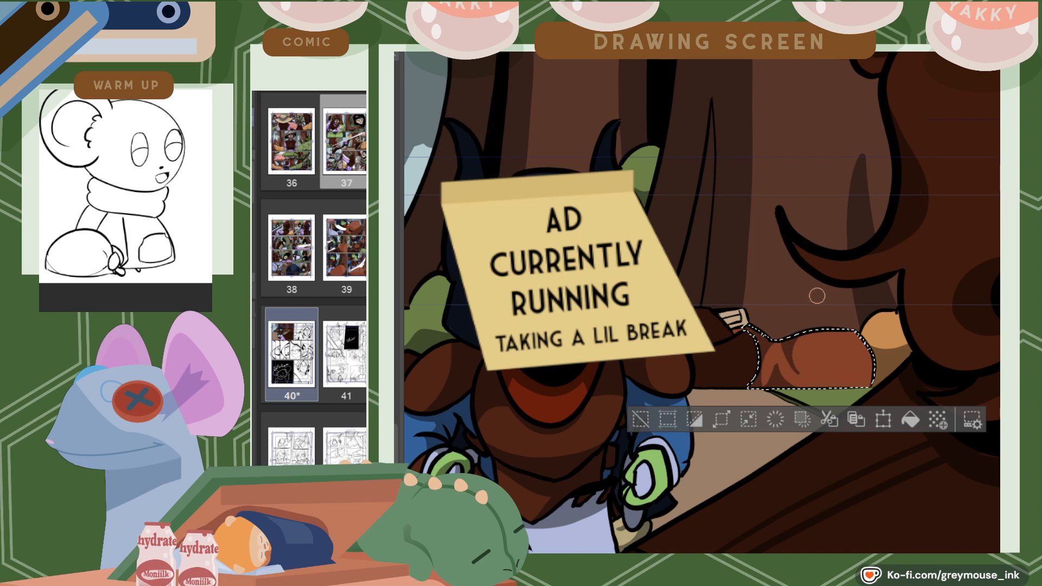
Select the dark brown section next to the orange sleeve and paint a shadow across it
{"action": "key", "text": "w"}
{"action": "left_click", "coordinate": [750, 371]}
{"action": "key", "text": "b"}
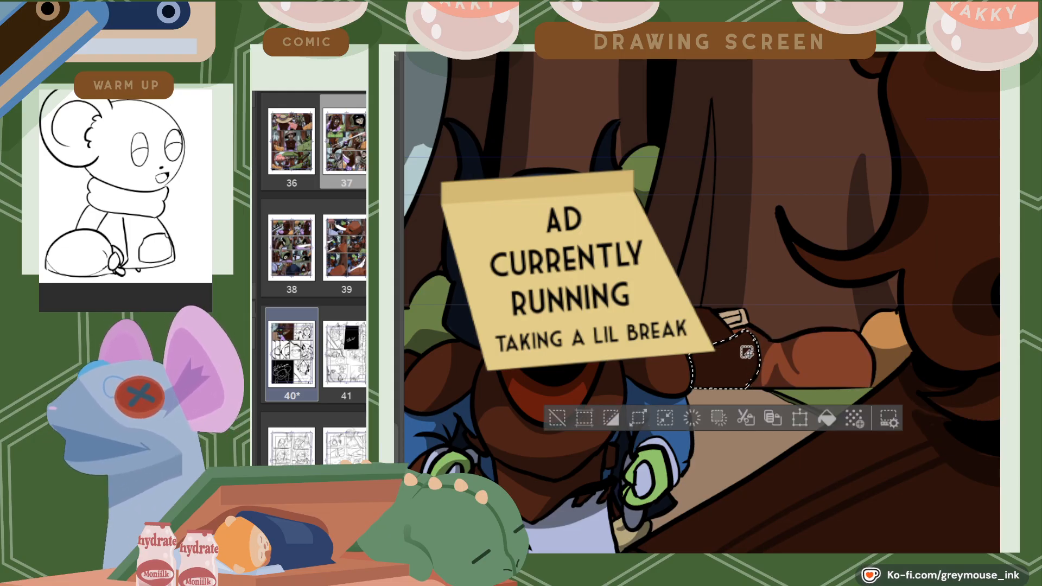
{"action": "mouse_move", "coordinate": [732, 336]}
{"action": "left_mouse_down"}
{"action": "mouse_move", "coordinate": [727, 397]}
{"action": "mouse_move", "coordinate": [697, 403]}
{"action": "mouse_move", "coordinate": [742, 337]}
{"action": "mouse_move", "coordinate": [738, 391]}
{"action": "mouse_move", "coordinate": [751, 345]}
{"action": "mouse_move", "coordinate": [753, 380]}
{"action": "mouse_move", "coordinate": [725, 387]}
{"action": "mouse_move", "coordinate": [687, 376]}
{"action": "mouse_move", "coordinate": [767, 369]}
{"action": "left_mouse_up"}
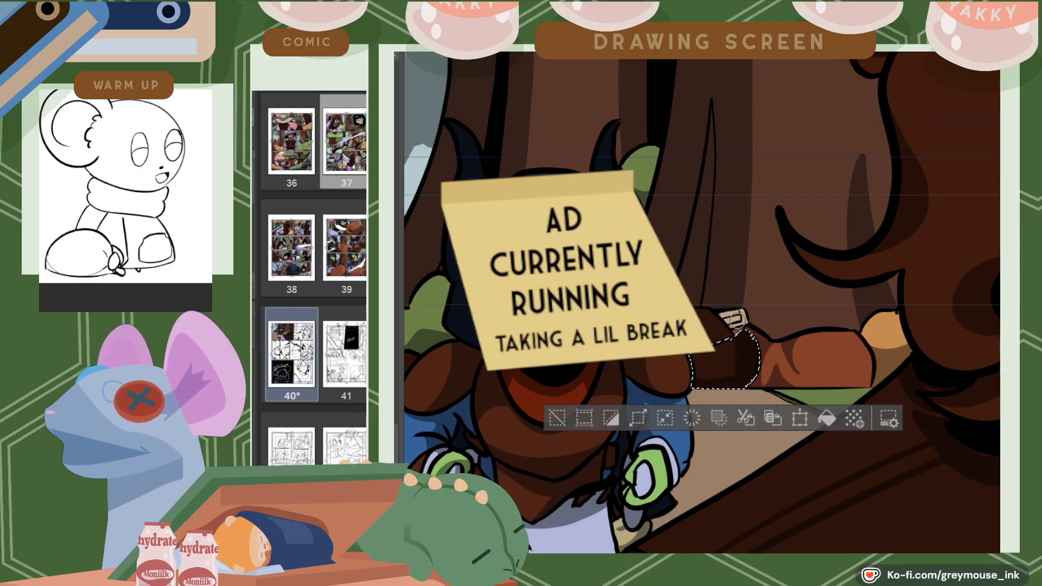
Shade the small brown piece and the cream strips above the dark brown section, and clear the selection
{"action": "key", "text": "w"}
{"action": "left_click", "coordinate": [722, 329]}
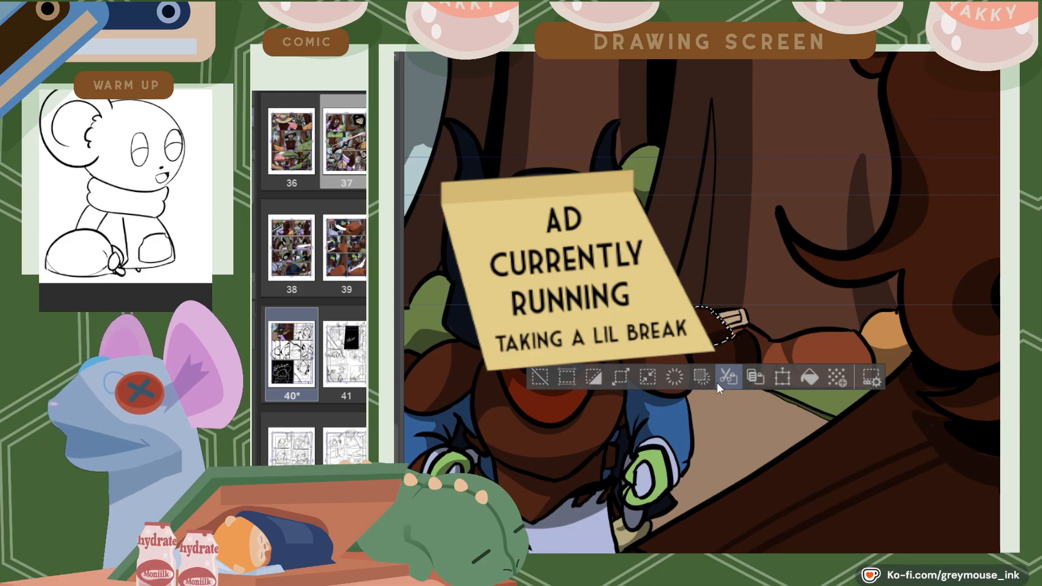
{"action": "left_click", "coordinate": [735, 329]}
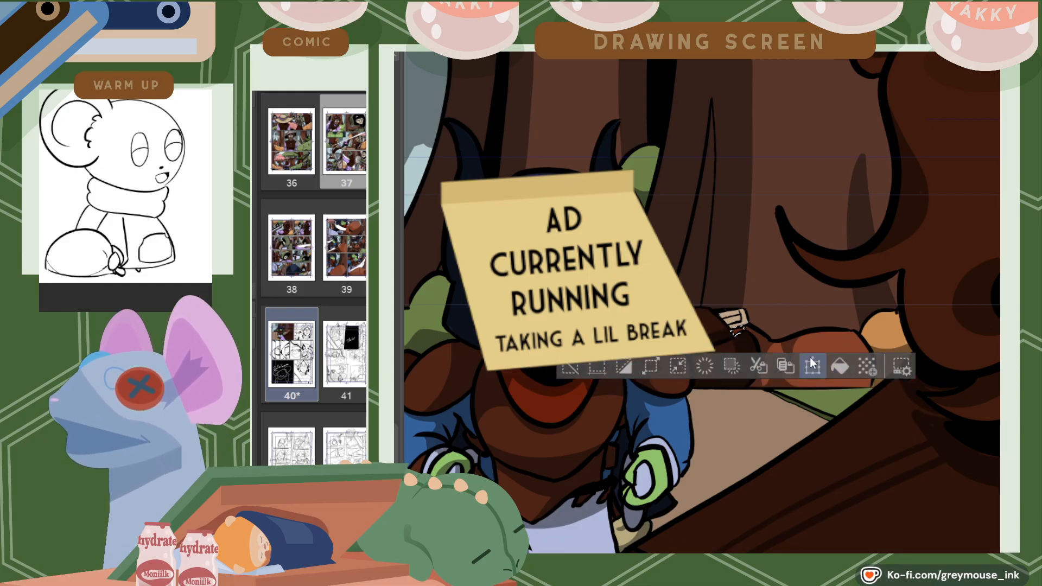
{"action": "left_click", "coordinate": [693, 347]}
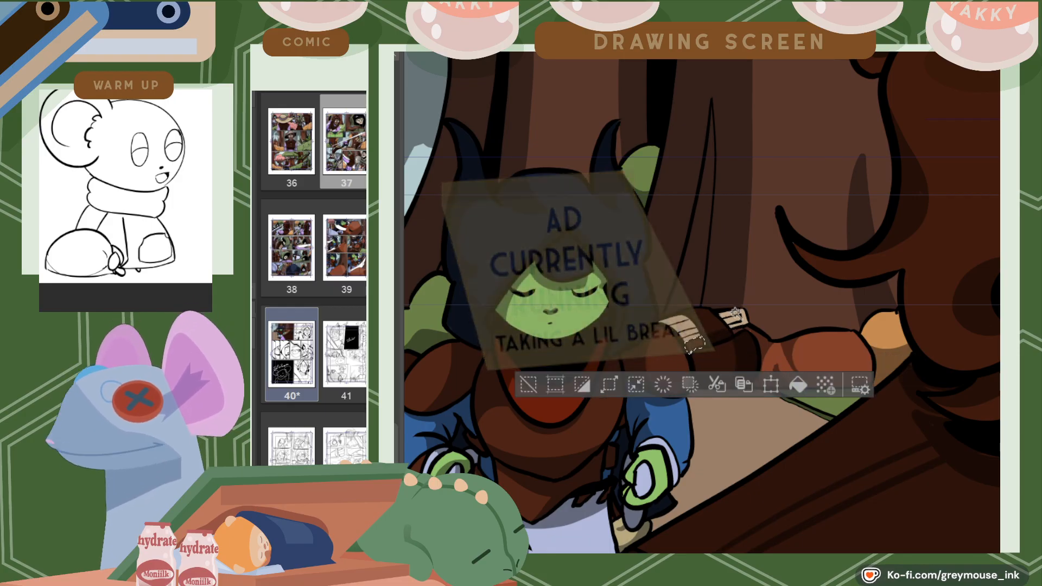
{"action": "key", "text": "ctrl+d"}
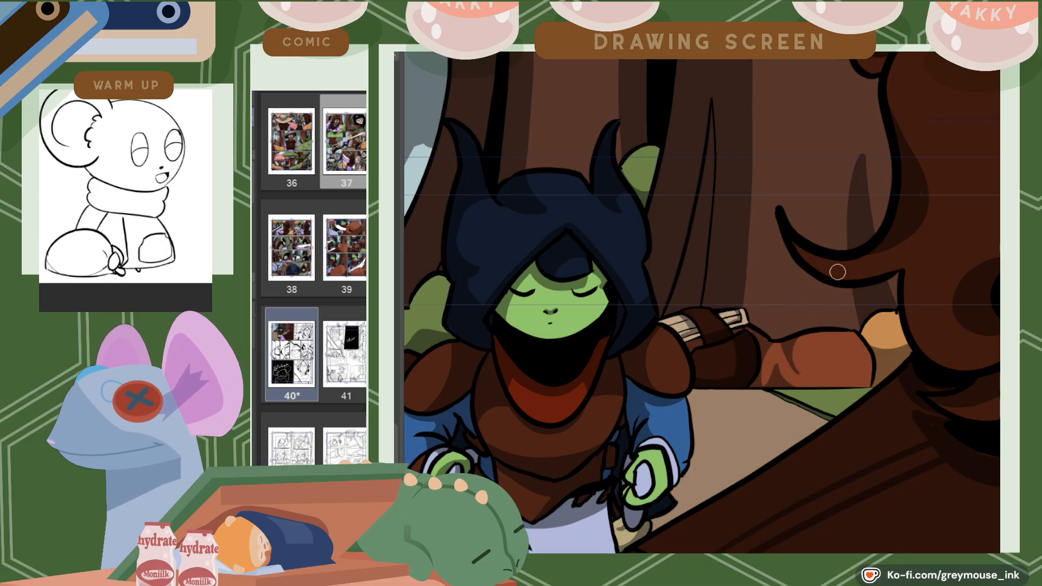
Select the grass patch and the tan ground, paint a shadow along the base of the tree and sleeve, and deselect
{"action": "scroll", "coordinate": [879, 335], "scroll_direction": "down", "scroll_amount": 2}
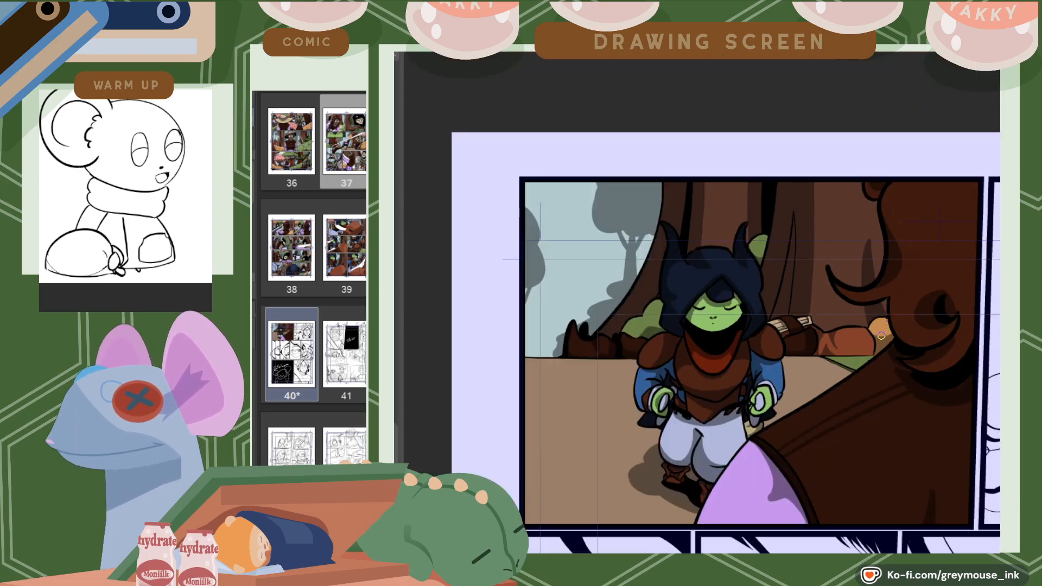
{"action": "left_click", "coordinate": [855, 354]}
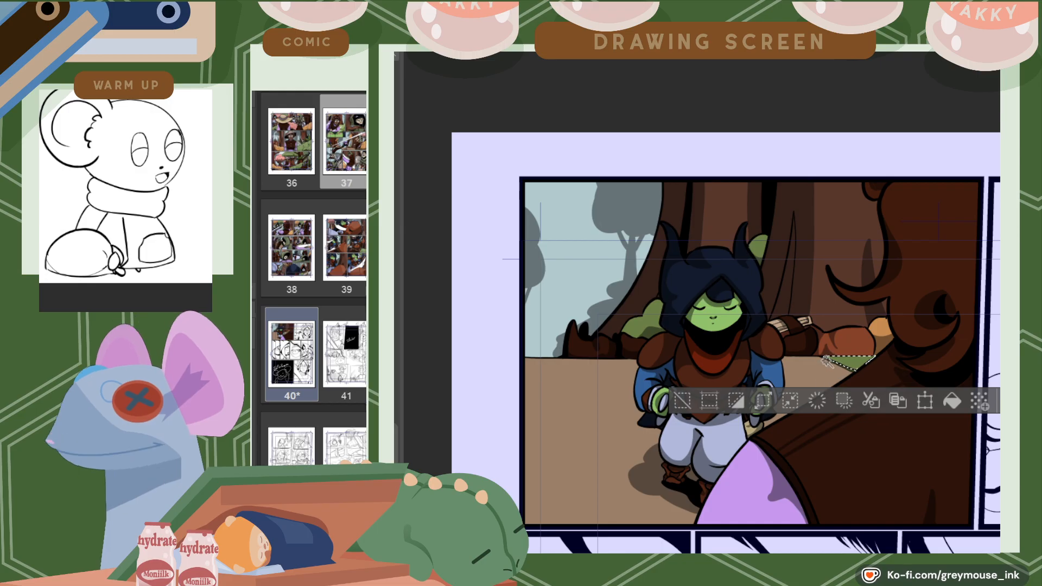
{"action": "left_click", "coordinate": [818, 374], "text": "shift"}
{"action": "left_click", "coordinate": [610, 382], "text": "shift"}
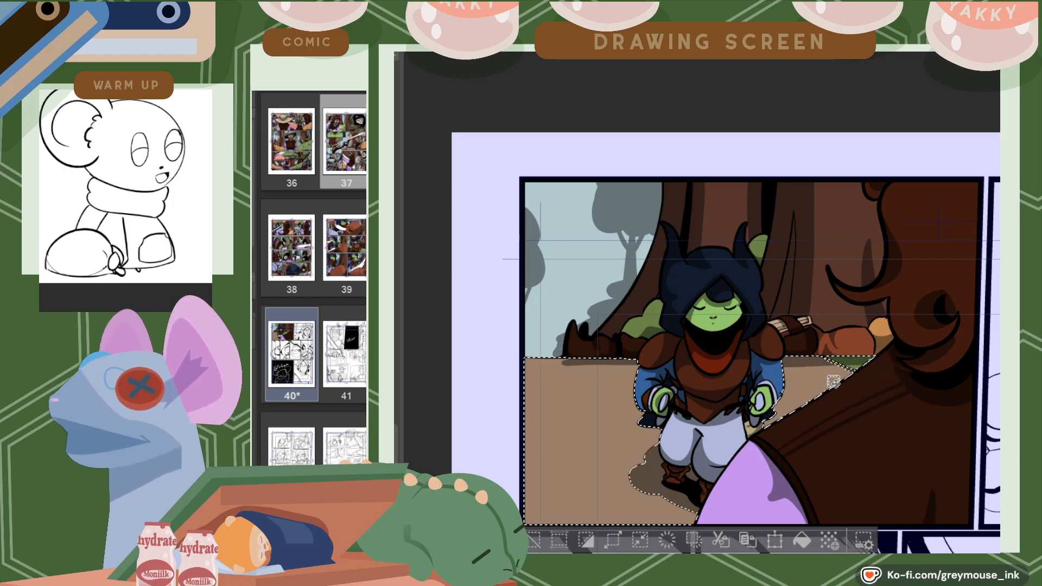
{"action": "key", "text": "ctrl+d"}
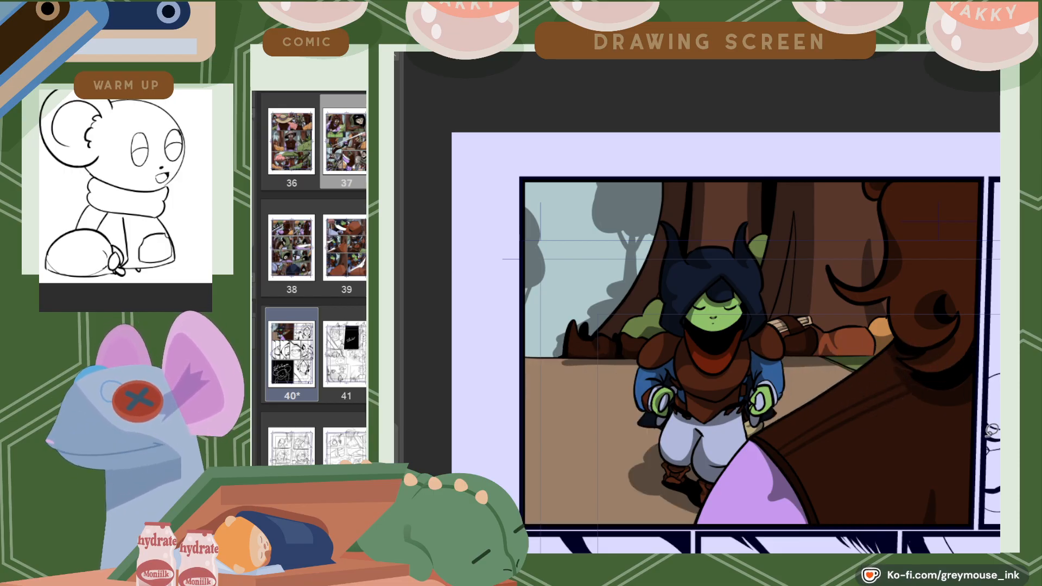
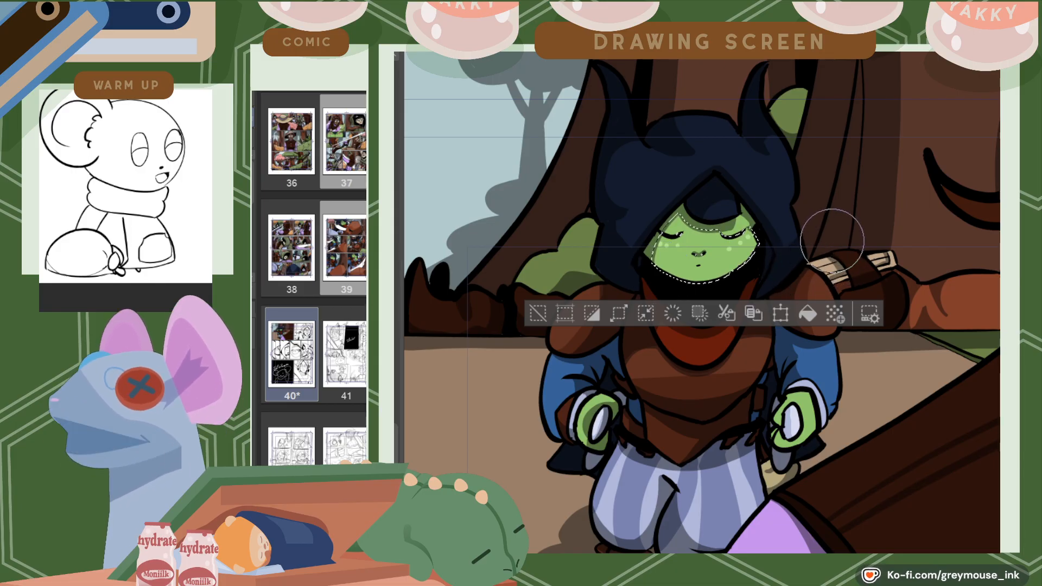
{"action": "key", "text": "ctrl+minus"}
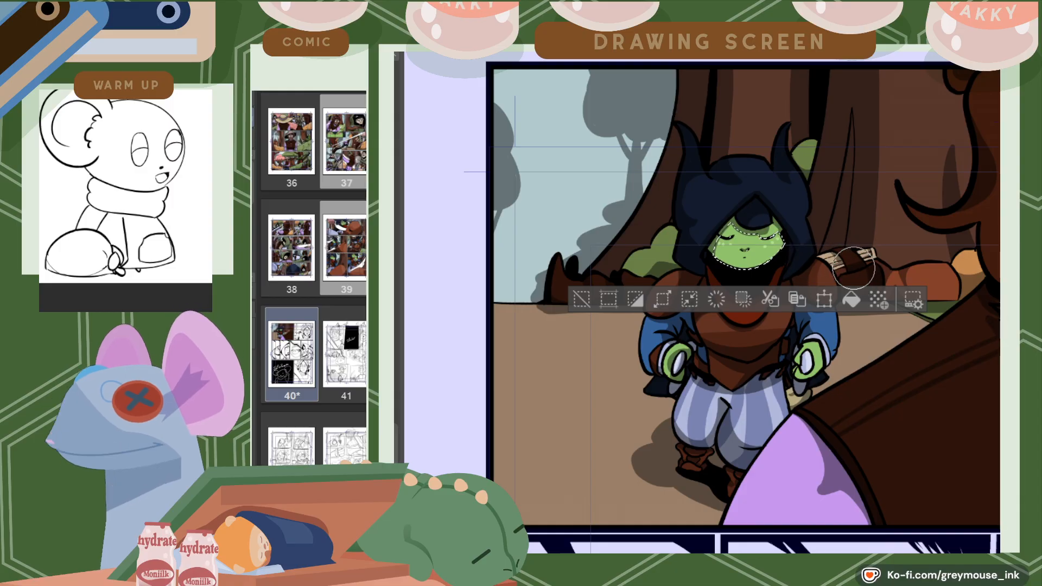
{"action": "scroll", "coordinate": [853, 268], "scroll_direction": "down", "scroll_amount": 1}
{"action": "scroll", "coordinate": [843, 269], "scroll_direction": "up", "scroll_amount": 1}
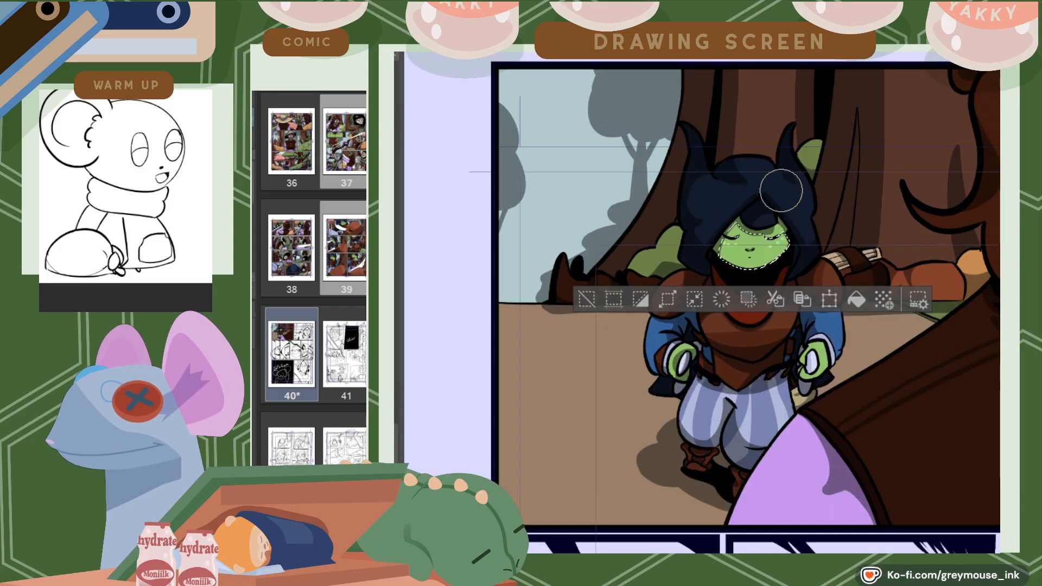
{"action": "key", "text": "w"}
{"action": "left_click", "coordinate": [795, 209]}
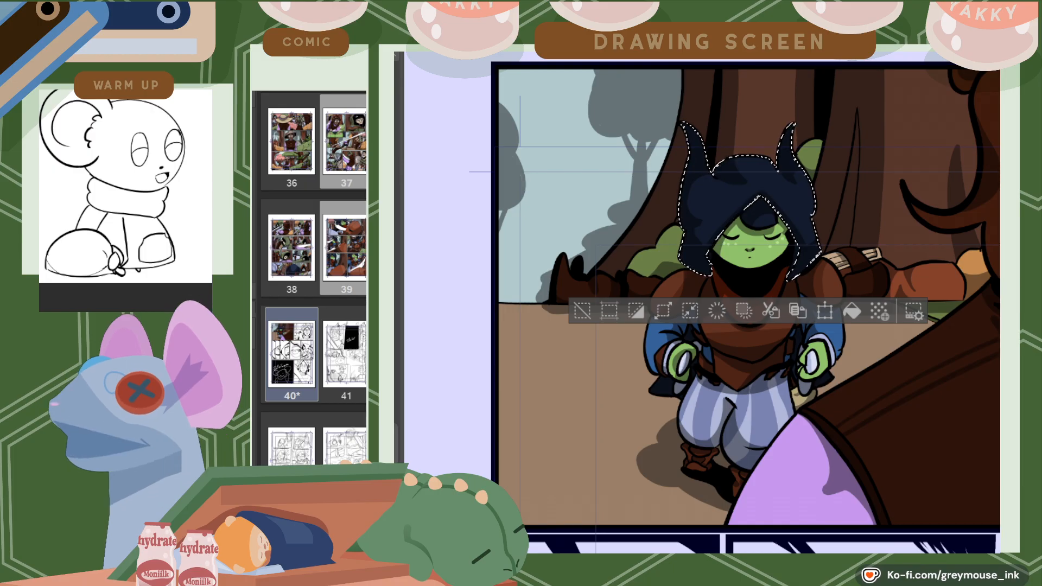
{"action": "key", "text": "b"}
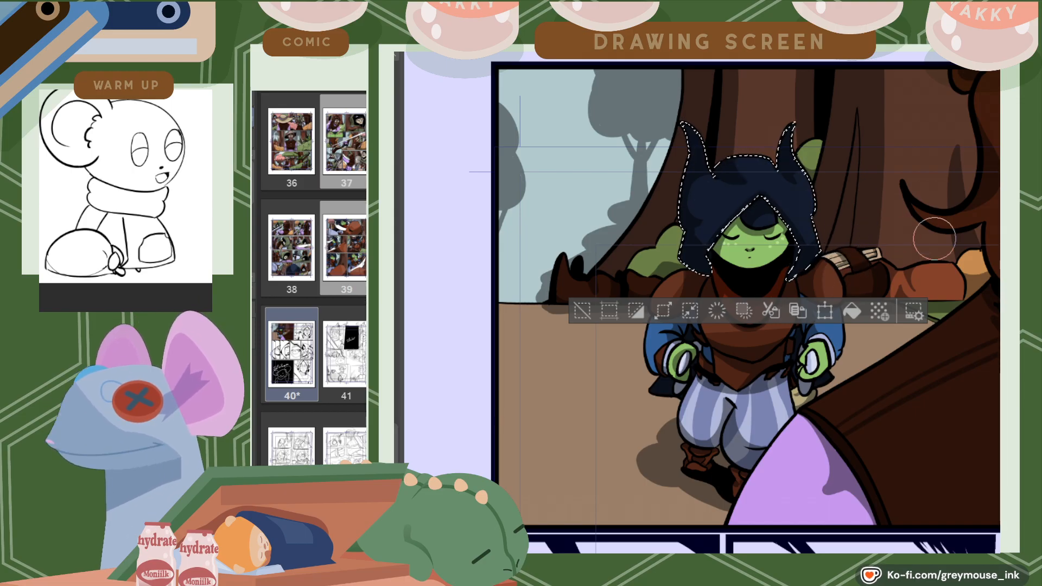
Select the large trunk section between the goblin and the long-haired character and paint curved wood-grain lines and knots on it
{"action": "left_click", "coordinate": [901, 227]}
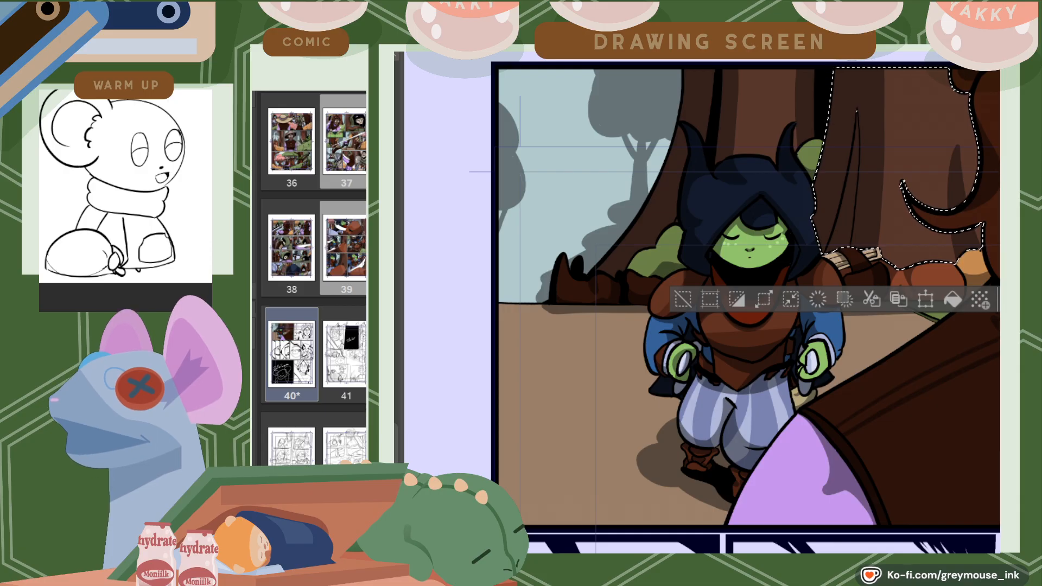
{"action": "mouse_move", "coordinate": [864, 235]}
{"action": "left_mouse_down"}
{"action": "mouse_move", "coordinate": [934, 179]}
{"action": "mouse_move", "coordinate": [925, 247]}
{"action": "left_mouse_up"}
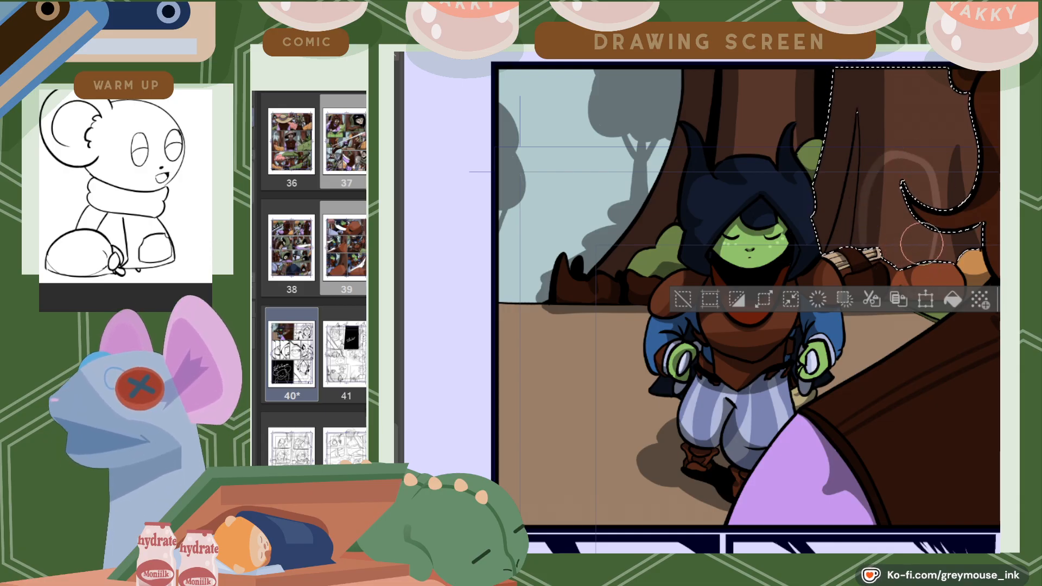
{"action": "key", "text": "ctrl+z"}
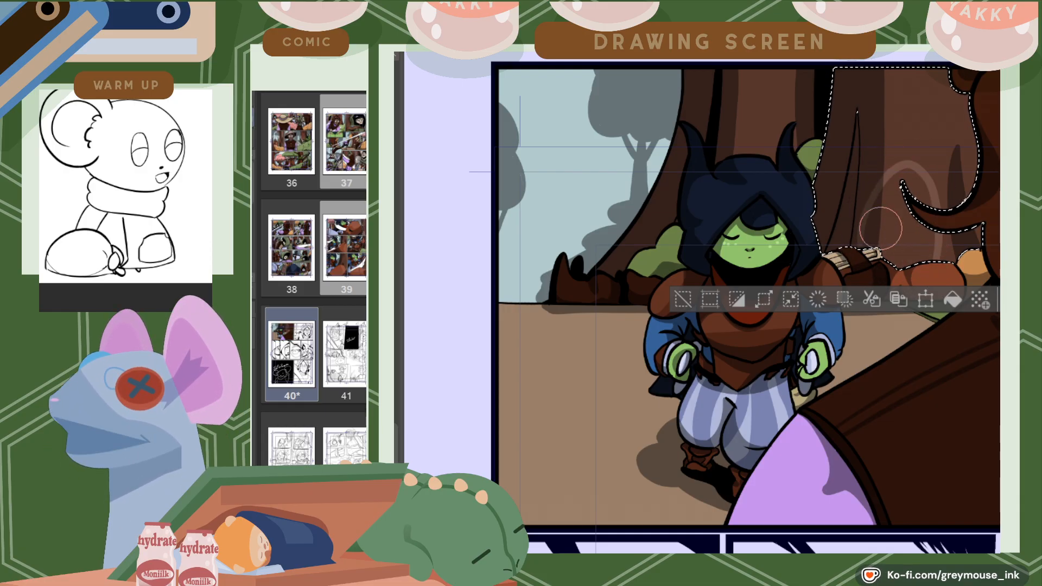
{"action": "left_click_drag", "start_coordinate": [860, 243], "coordinate": [888, 230]}
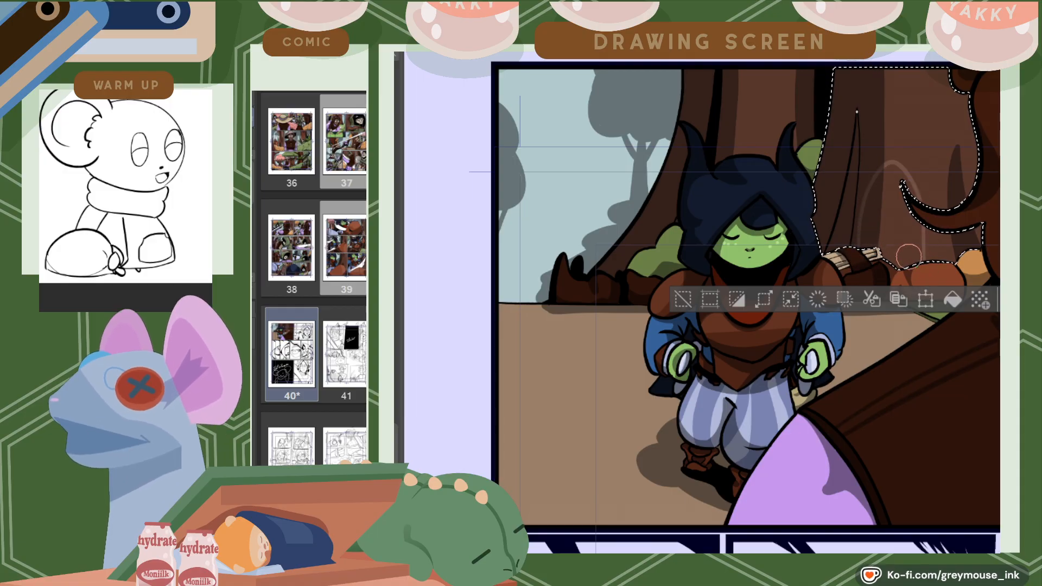
{"action": "key", "text": "ctrl+z"}
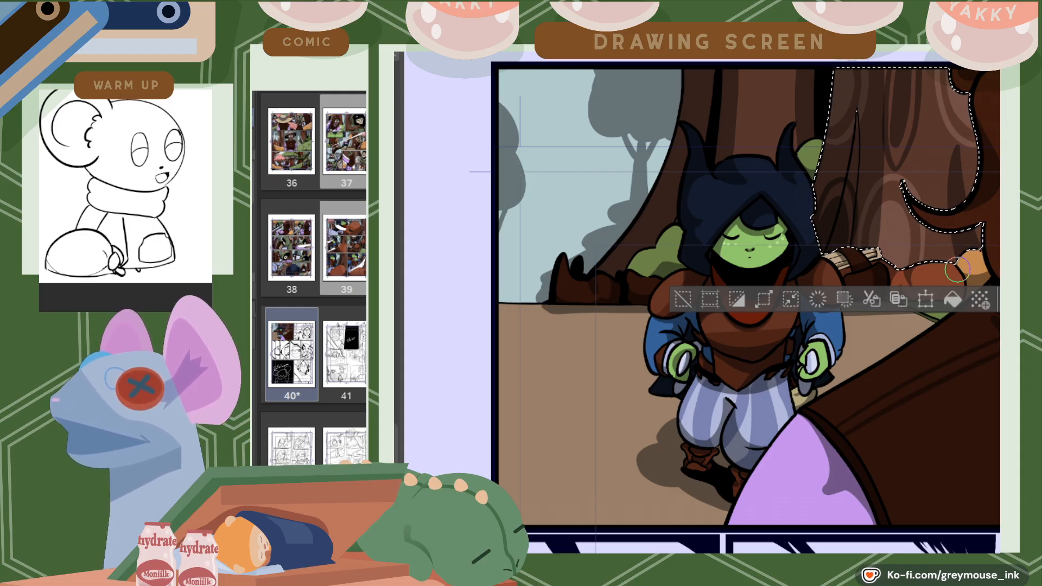
Select the remaining trunk sections behind and beside the goblin's hood together and paint wood-grain lines and knots on them
{"action": "key", "text": "w"}
{"action": "left_click", "coordinate": [809, 123]}
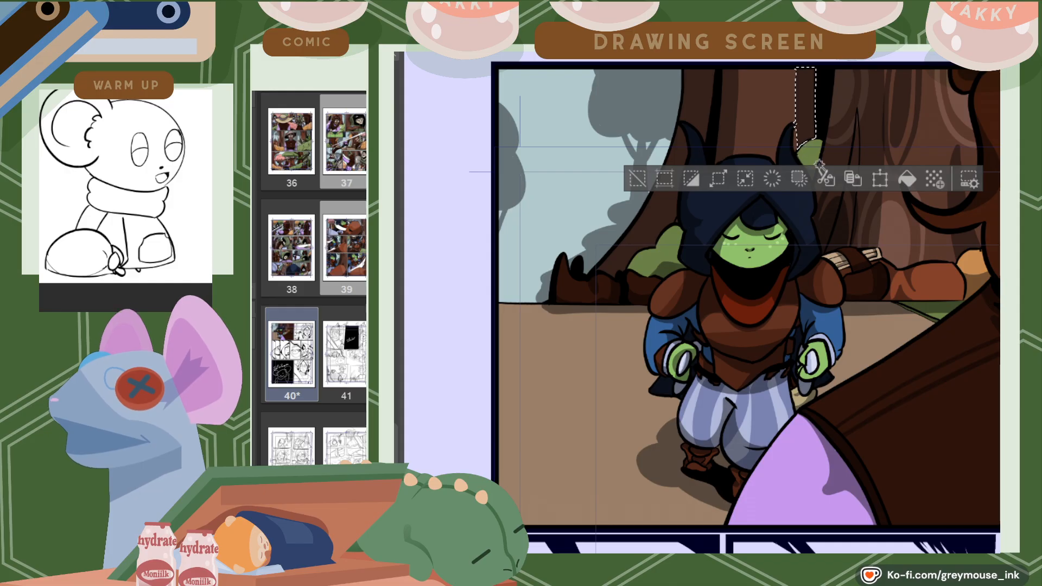
{"action": "left_click", "coordinate": [749, 124], "text": "shift"}
{"action": "left_click", "coordinate": [728, 134], "text": "shift"}
{"action": "left_click", "coordinate": [698, 119], "text": "shift"}
{"action": "left_click", "coordinate": [677, 166], "text": "shift"}
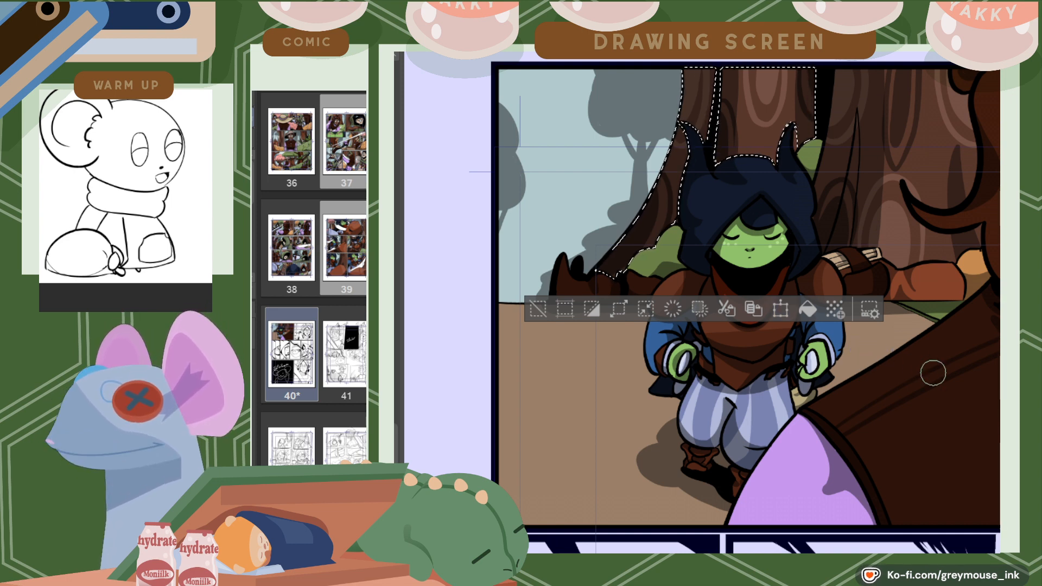
Select the foreground character's dark brown garment and paint fold highlights along the shoulder and a soft highlight on the back
{"action": "left_click", "coordinate": [951, 419]}
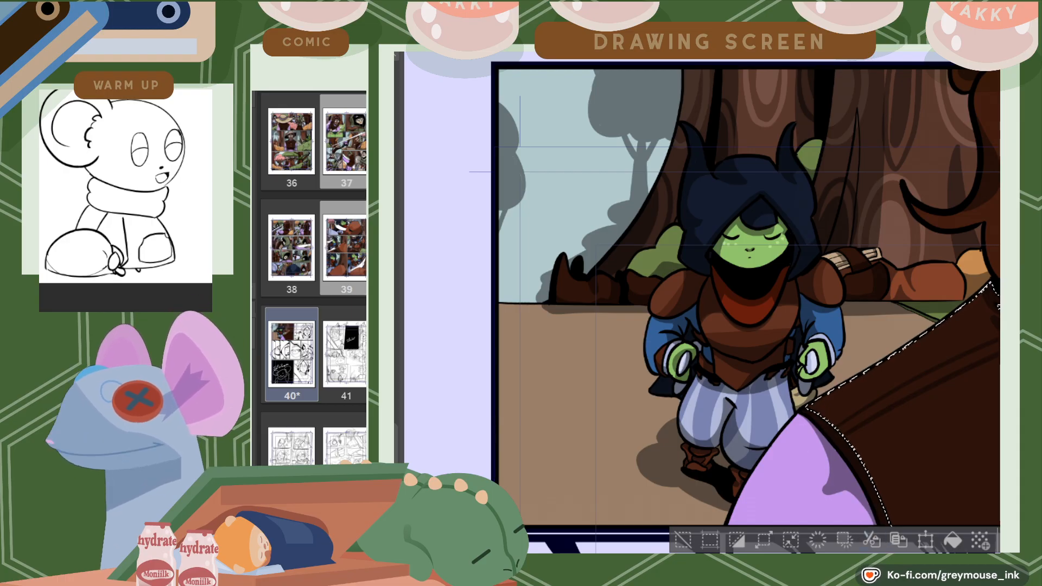
{"action": "scroll", "coordinate": [878, 547], "scroll_direction": "right", "scroll_amount": 5}
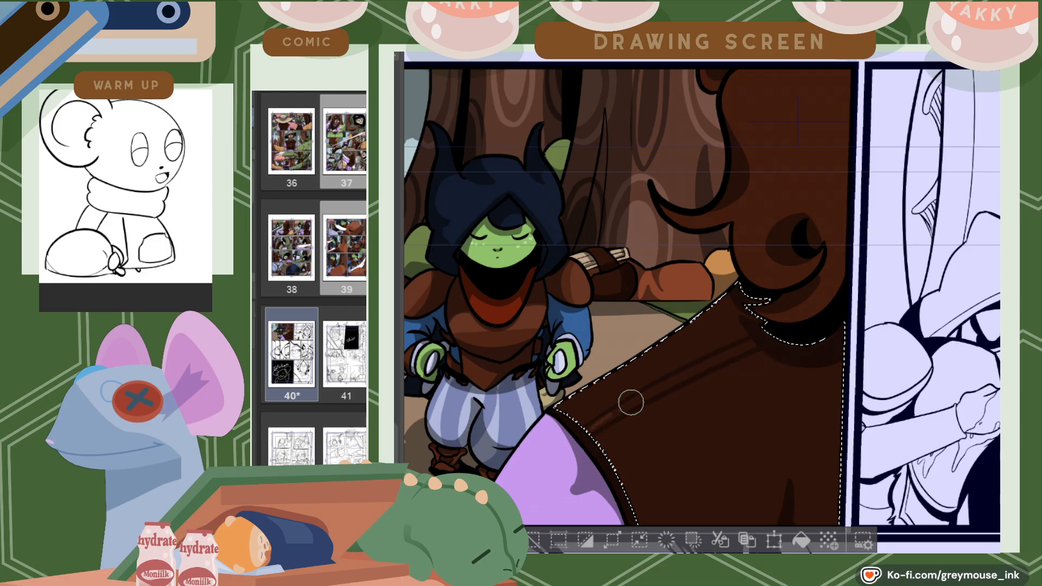
{"action": "key", "text": "ctrl+z"}
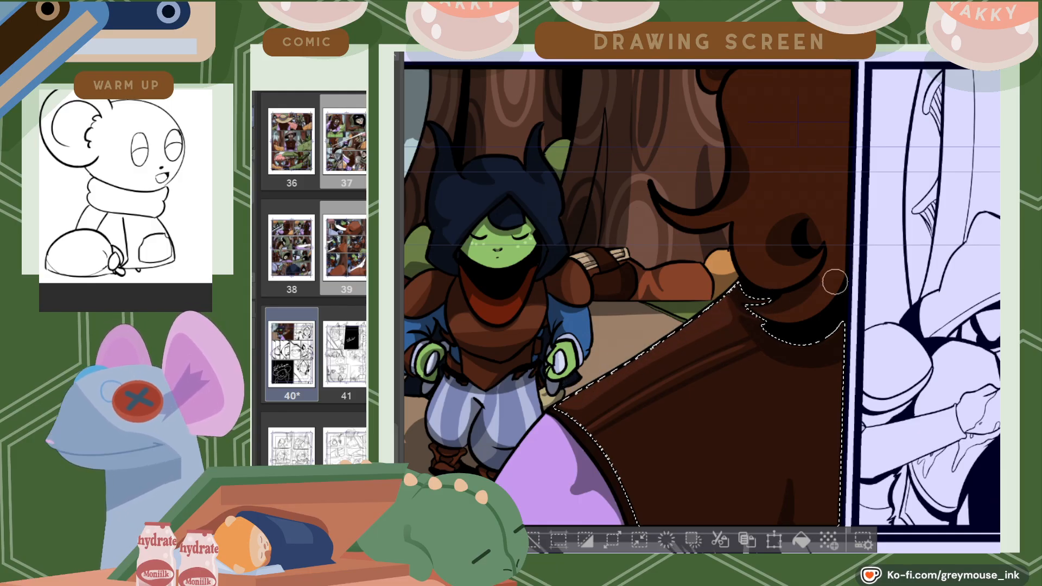
{"action": "scroll", "coordinate": [806, 290], "scroll_direction": "down", "scroll_amount": 3}
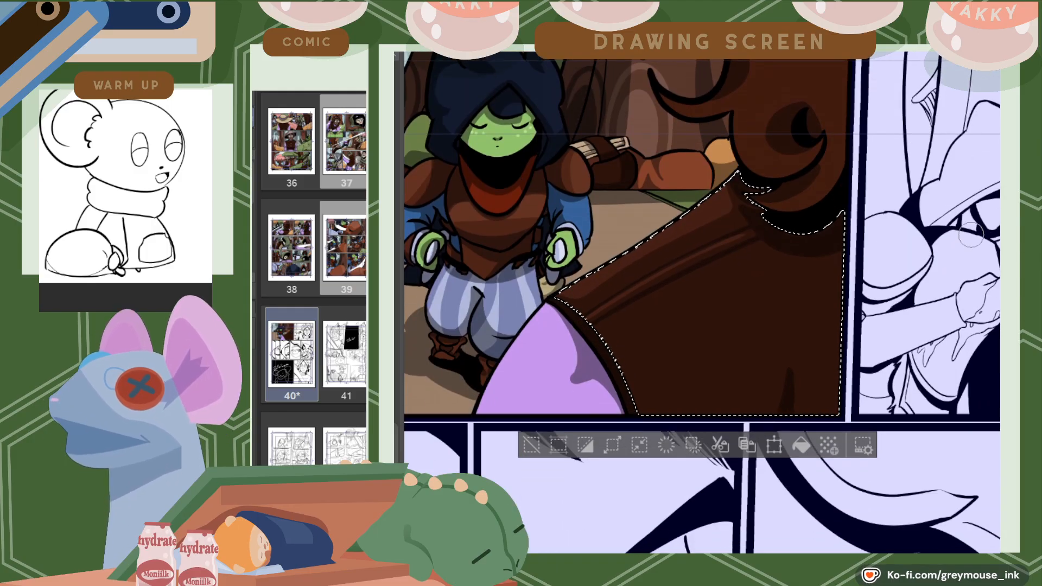
{"action": "mouse_move", "coordinate": [772, 356]}
{"action": "left_mouse_down"}
{"action": "mouse_move", "coordinate": [746, 360]}
{"action": "mouse_move", "coordinate": [771, 369]}
{"action": "mouse_move", "coordinate": [771, 352]}
{"action": "mouse_move", "coordinate": [723, 338]}
{"action": "mouse_move", "coordinate": [780, 368]}
{"action": "mouse_move", "coordinate": [728, 337]}
{"action": "mouse_move", "coordinate": [771, 359]}
{"action": "left_mouse_up"}
{"action": "key", "text": "ctrl+z"}
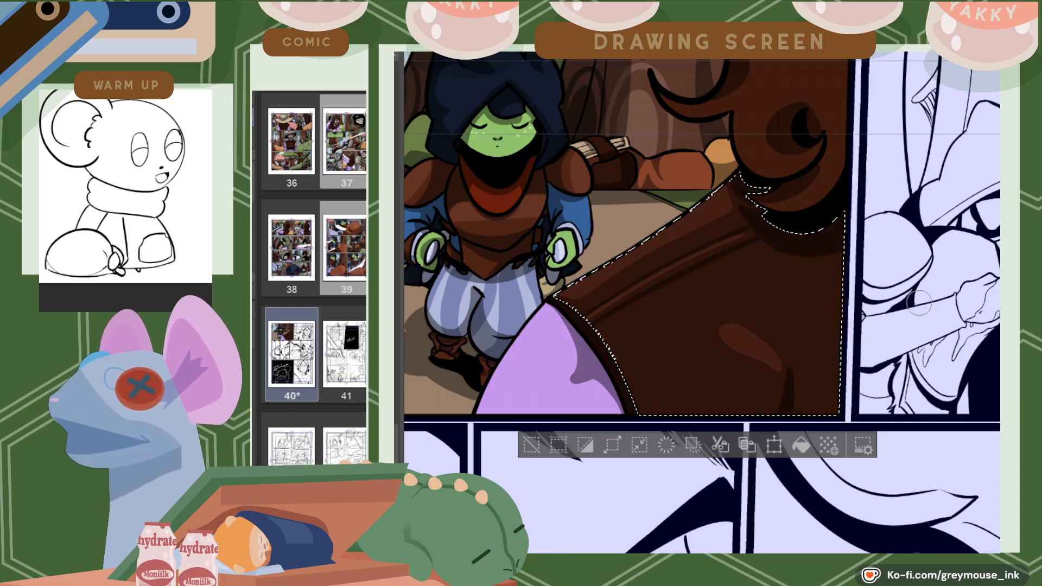
Select the foreground character's long brown hair, paint lighter and darker strands through it, save the page, and clear the selection
{"action": "scroll", "coordinate": [766, 217], "scroll_direction": "up", "scroll_amount": 3}
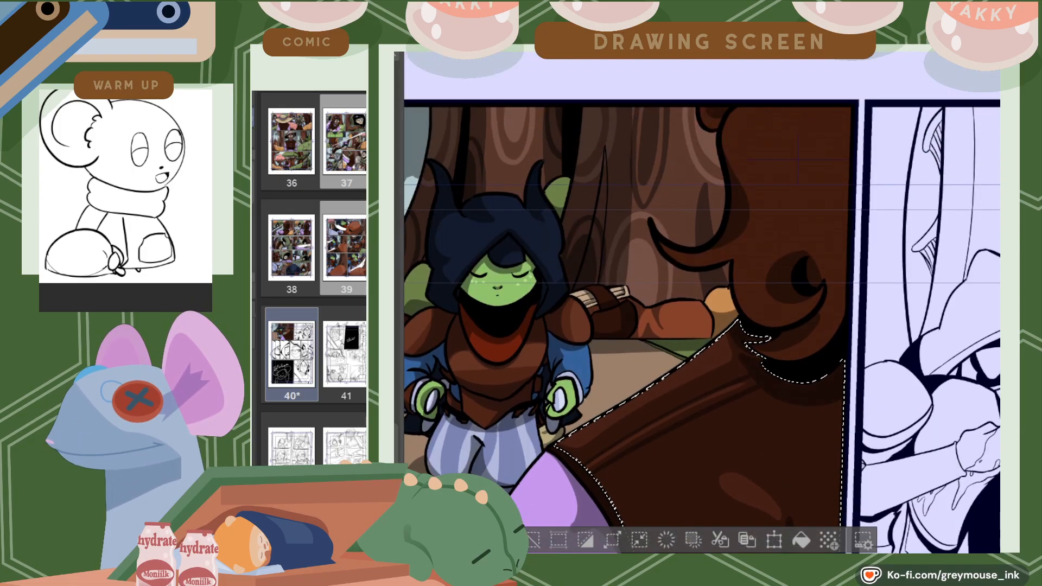
{"action": "left_click", "coordinate": [812, 220]}
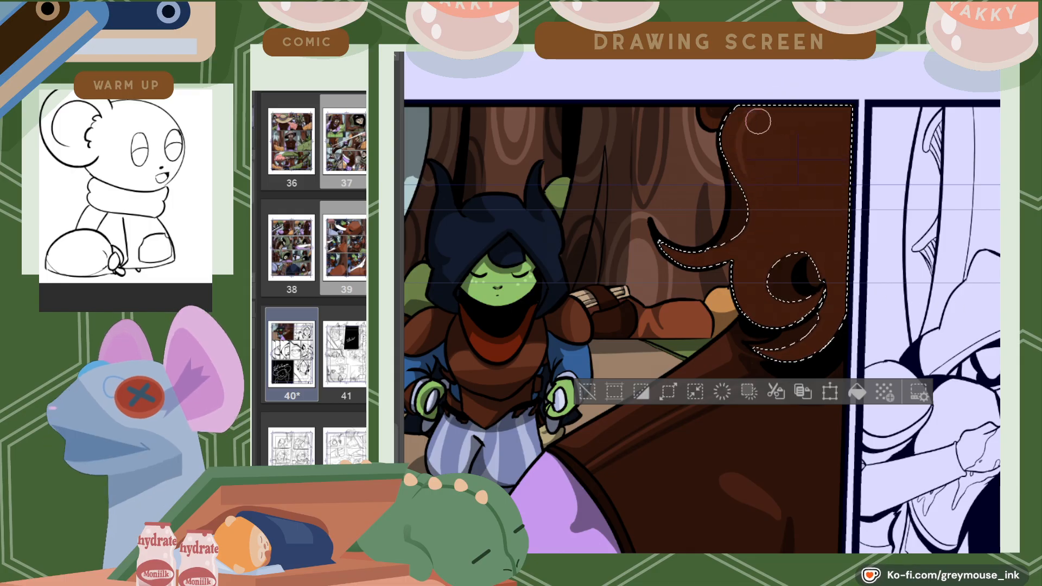
{"action": "left_click_drag", "start_coordinate": [744, 165], "coordinate": [762, 94]}
{"action": "mouse_move", "coordinate": [738, 168]}
{"action": "left_mouse_down"}
{"action": "mouse_move", "coordinate": [737, 96]}
{"action": "mouse_move", "coordinate": [749, 180]}
{"action": "mouse_move", "coordinate": [731, 162]}
{"action": "left_mouse_up"}
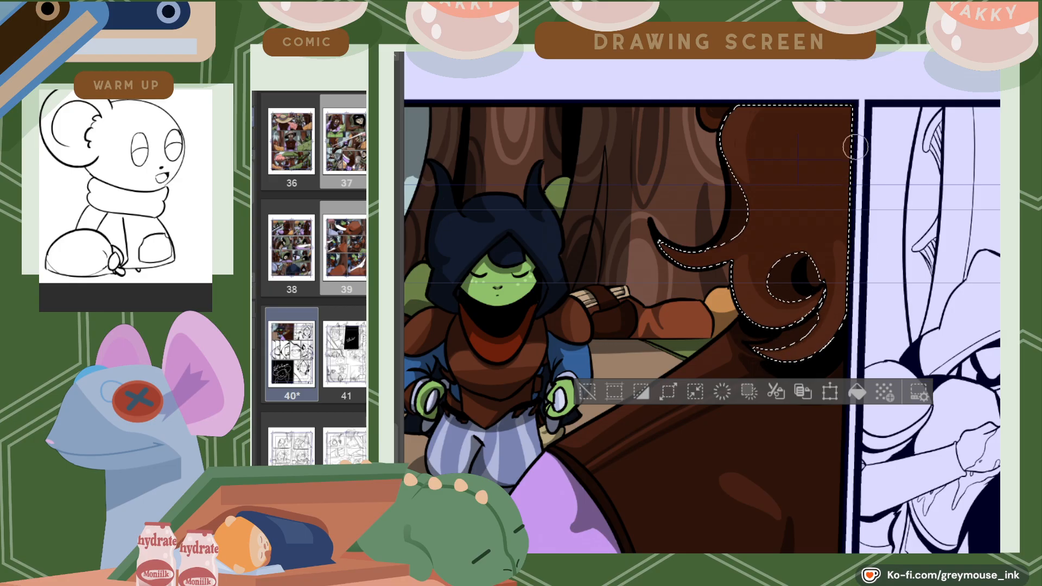
{"action": "mouse_move", "coordinate": [802, 103]}
{"action": "left_mouse_down"}
{"action": "mouse_move", "coordinate": [820, 193]}
{"action": "mouse_move", "coordinate": [812, 186]}
{"action": "mouse_move", "coordinate": [786, 217]}
{"action": "mouse_move", "coordinate": [836, 184]}
{"action": "mouse_move", "coordinate": [822, 169]}
{"action": "mouse_move", "coordinate": [827, 175]}
{"action": "mouse_move", "coordinate": [849, 102]}
{"action": "mouse_move", "coordinate": [815, 171]}
{"action": "left_mouse_up"}
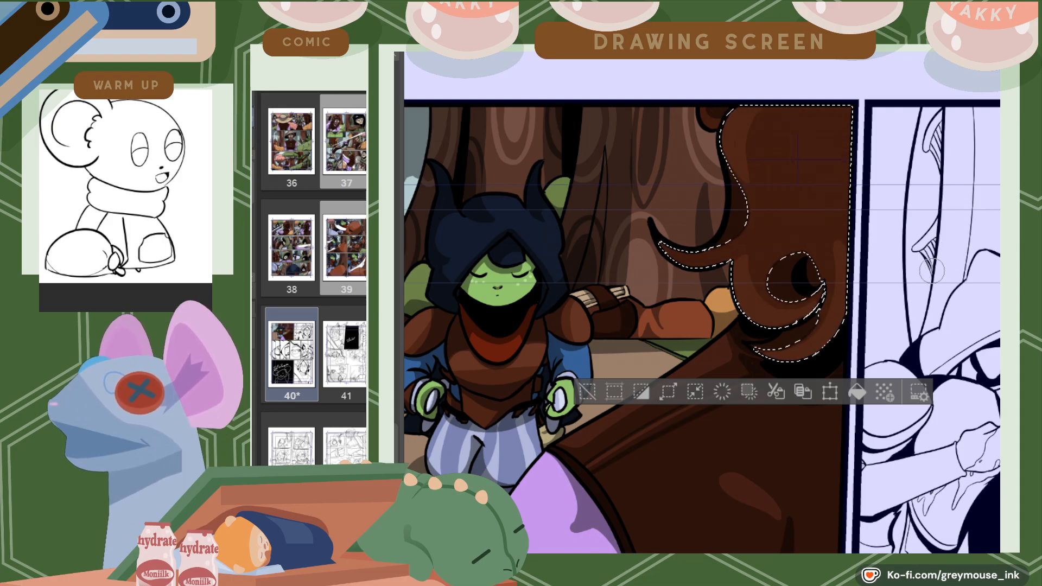
{"action": "mouse_move", "coordinate": [785, 184]}
{"action": "left_mouse_down"}
{"action": "mouse_move", "coordinate": [824, 174]}
{"action": "mouse_move", "coordinate": [826, 214]}
{"action": "mouse_move", "coordinate": [774, 210]}
{"action": "mouse_move", "coordinate": [798, 174]}
{"action": "left_mouse_up"}
{"action": "key", "text": "ctrl+z"}
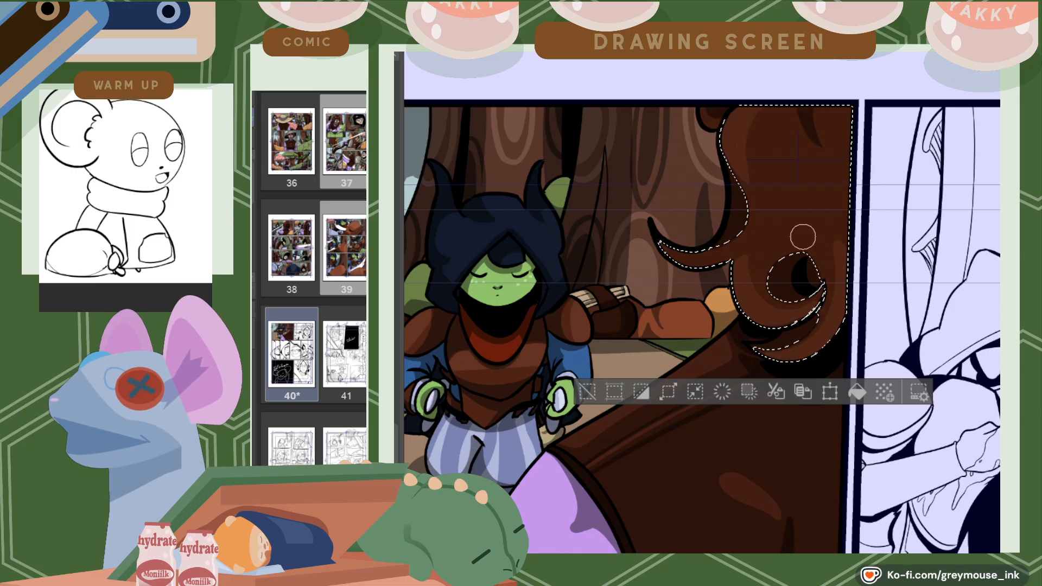
{"action": "key", "text": "ctrl+s"}
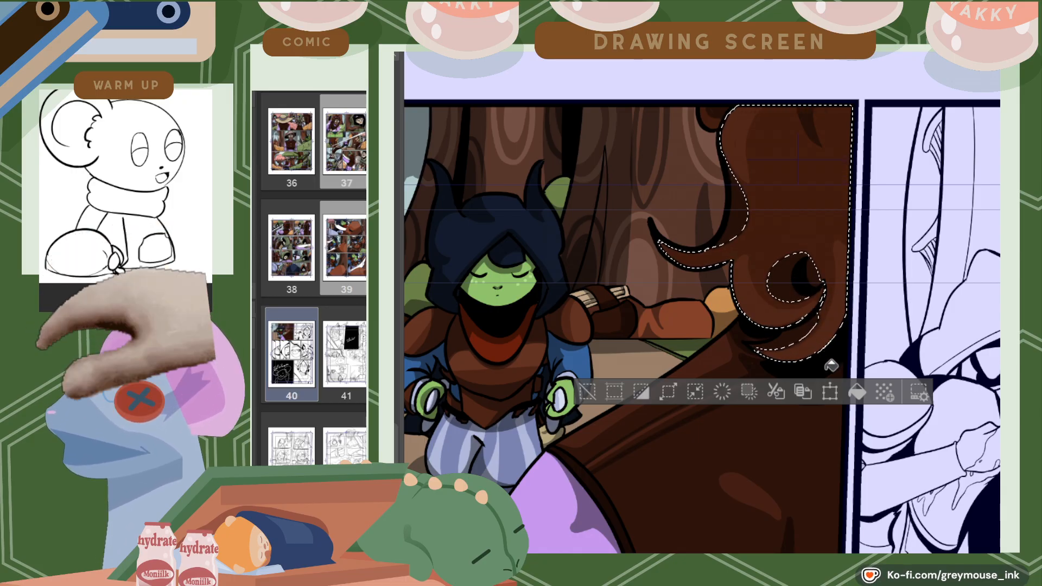
{"action": "key", "text": "ctrl+d"}
Draw curved white motion lines beside both of the goblin's hands in the first panel
{"action": "scroll", "coordinate": [839, 364], "scroll_direction": "down", "scroll_amount": 5}
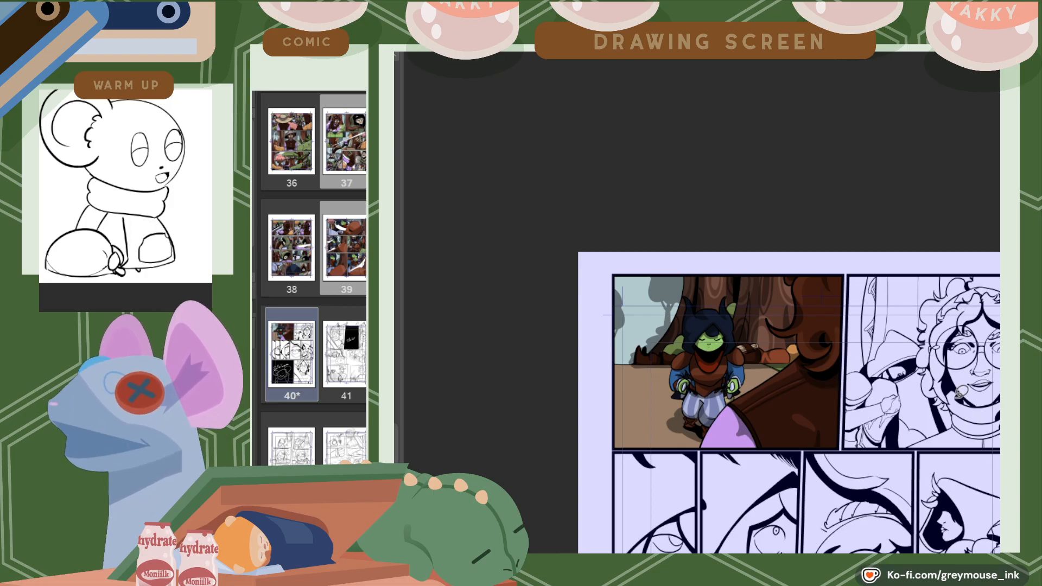
{"action": "scroll", "coordinate": [960, 392], "scroll_direction": "up", "scroll_amount": 5}
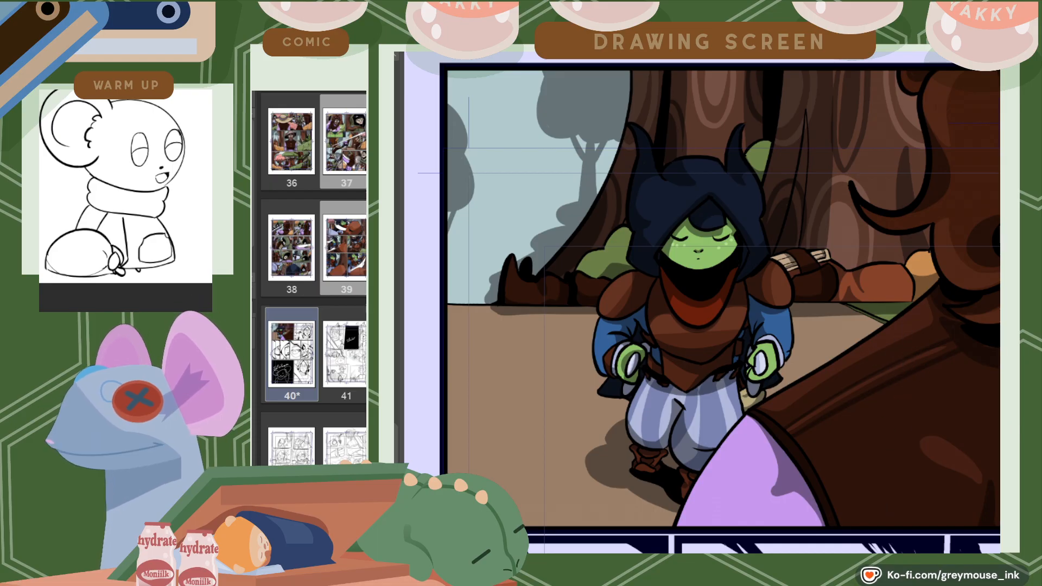
{"action": "scroll", "coordinate": [702, 308], "scroll_direction": "right", "scroll_amount": 5}
{"action": "scroll", "coordinate": [703, 308], "scroll_direction": "left", "scroll_amount": 5}
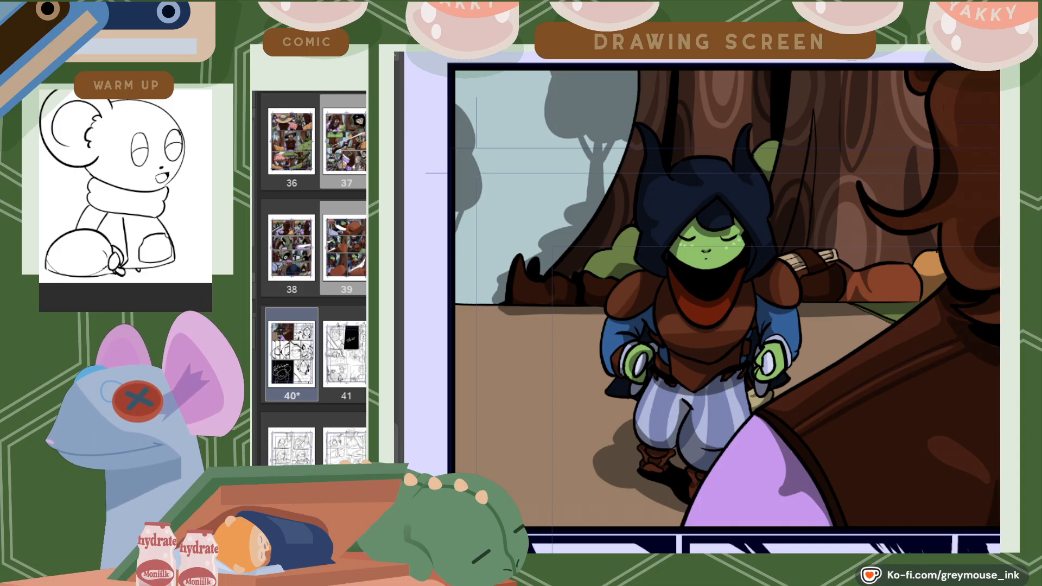
{"action": "left_click_drag", "start_coordinate": [606, 392], "coordinate": [599, 323]}
{"action": "mouse_move", "coordinate": [783, 388]}
{"action": "left_mouse_down"}
{"action": "mouse_move", "coordinate": [818, 333]}
{"action": "mouse_move", "coordinate": [801, 381]}
{"action": "mouse_move", "coordinate": [802, 359]}
{"action": "left_mouse_up"}
{"action": "key", "text": "ctrl+z"}
{"action": "left_click_drag", "start_coordinate": [775, 392], "coordinate": [807, 344]}
{"action": "left_click_drag", "start_coordinate": [777, 391], "coordinate": [814, 337]}
{"action": "left_click_drag", "start_coordinate": [788, 387], "coordinate": [816, 353]}
{"action": "key", "text": "ctrl+z"}
{"action": "left_click_drag", "start_coordinate": [788, 387], "coordinate": [816, 354]}
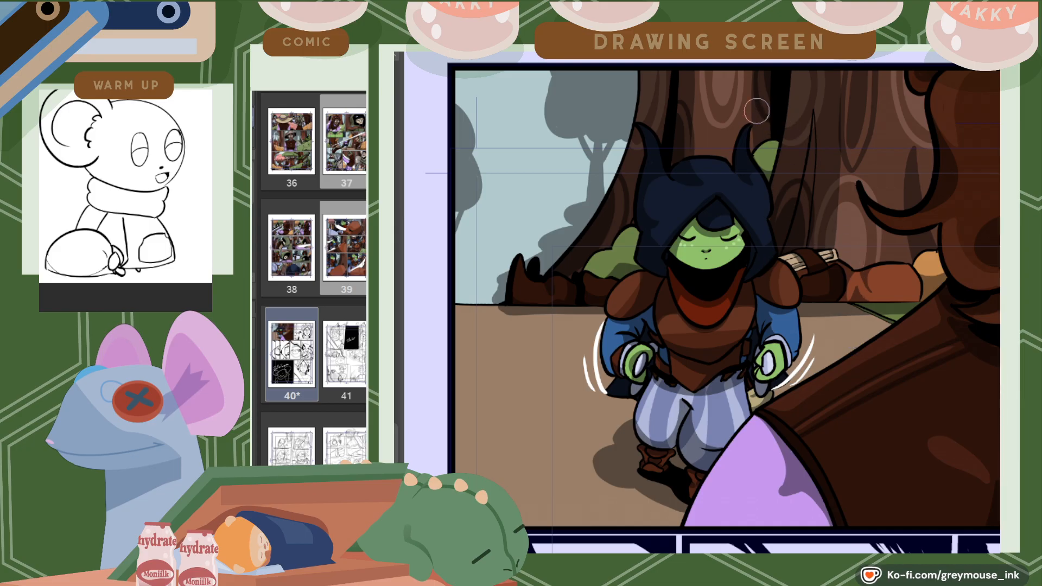
Draw curved white motion lines above both horns of the goblin's hood
{"action": "left_click_drag", "start_coordinate": [745, 109], "coordinate": [771, 139]}
{"action": "left_click_drag", "start_coordinate": [742, 105], "coordinate": [756, 103]}
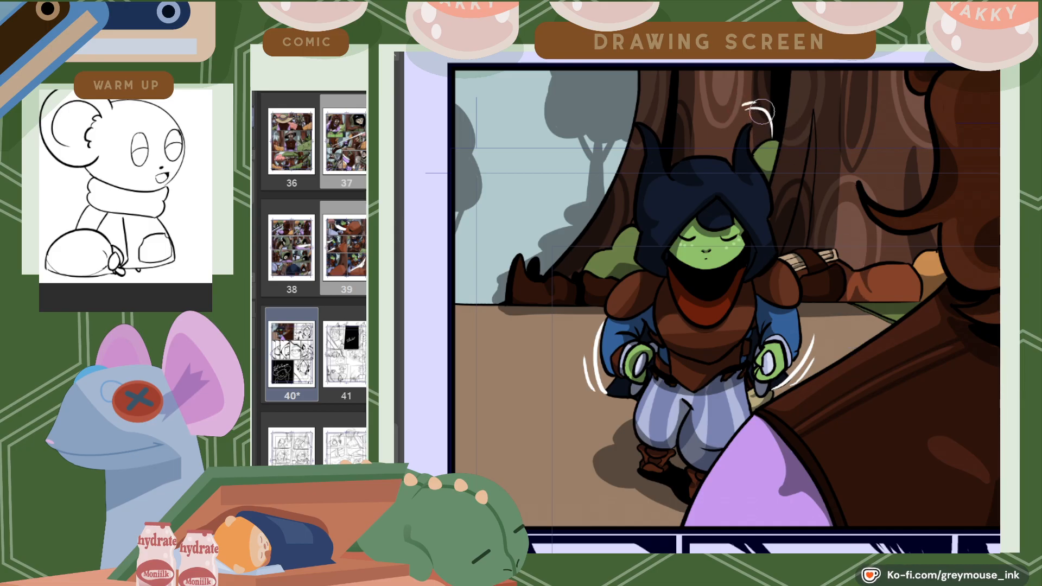
{"action": "left_click_drag", "start_coordinate": [647, 107], "coordinate": [610, 144]}
{"action": "key", "text": "ctrl+z"}
{"action": "mouse_move", "coordinate": [658, 118]}
{"action": "left_mouse_down"}
{"action": "mouse_move", "coordinate": [612, 118]}
{"action": "mouse_move", "coordinate": [656, 107]}
{"action": "left_mouse_up"}
Select the tree trunk areas behind the hooded figure in the second panel and fill them with brown
{"action": "left_click_drag", "start_coordinate": [846, 559], "coordinate": [897, 559]}
{"action": "key", "text": "ctrl+minus"}
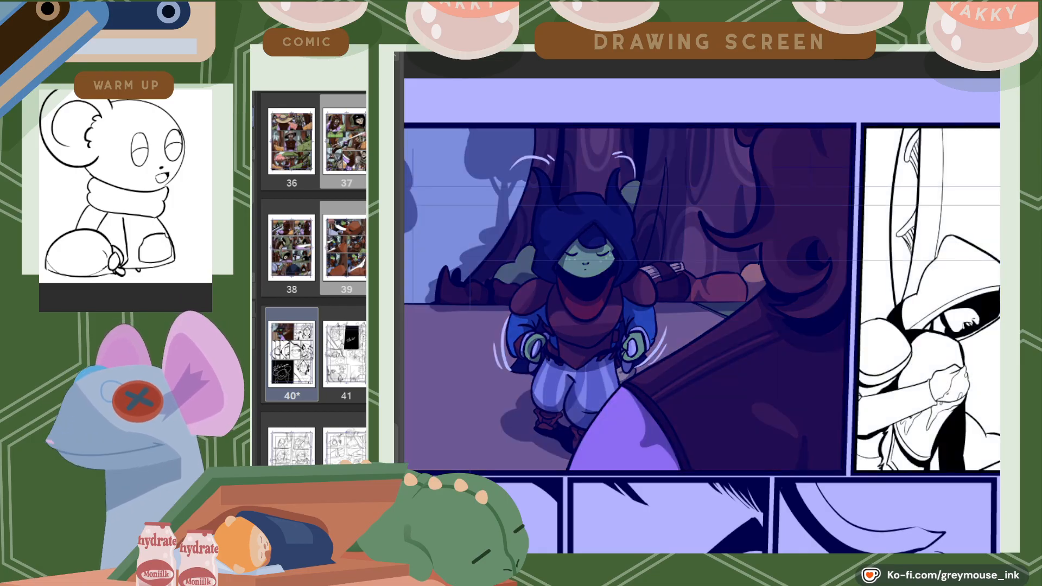
{"action": "scroll", "coordinate": [702, 316], "scroll_direction": "right", "scroll_amount": 4}
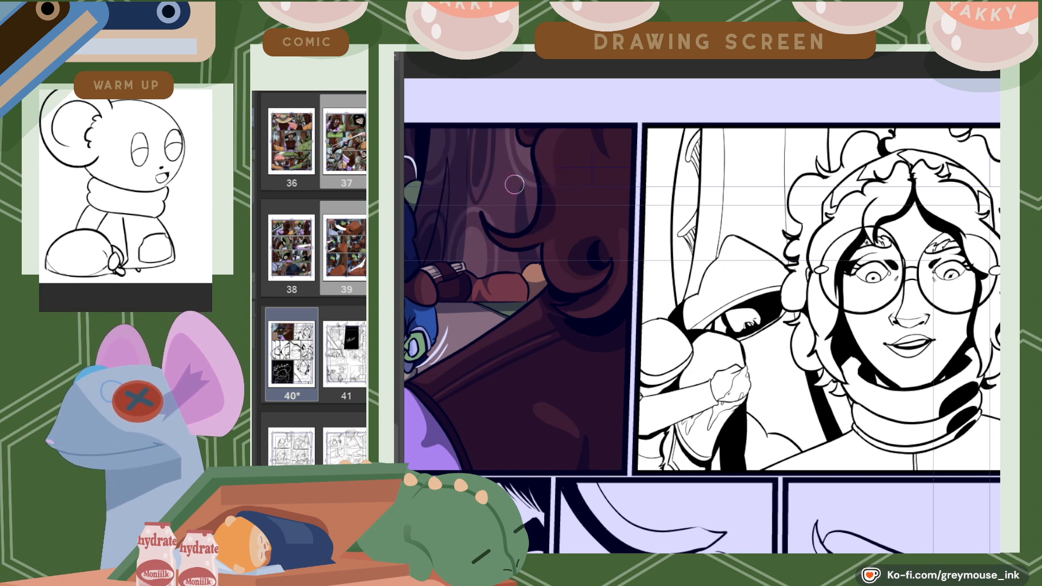
{"action": "key", "text": "w"}
{"action": "left_click", "coordinate": [769, 215]}
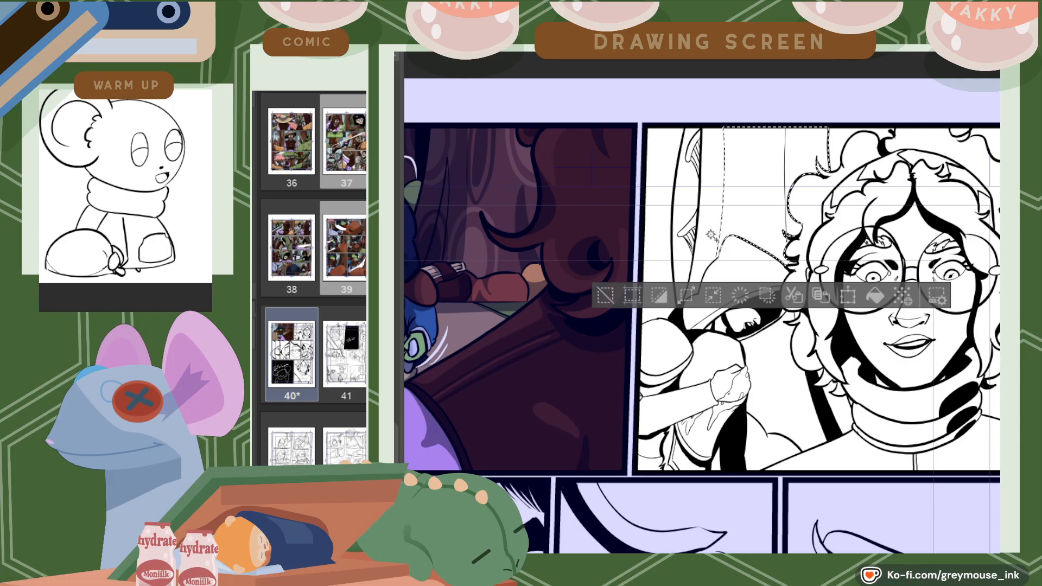
{"action": "left_click", "coordinate": [696, 213]}
{"action": "left_click", "coordinate": [671, 237]}
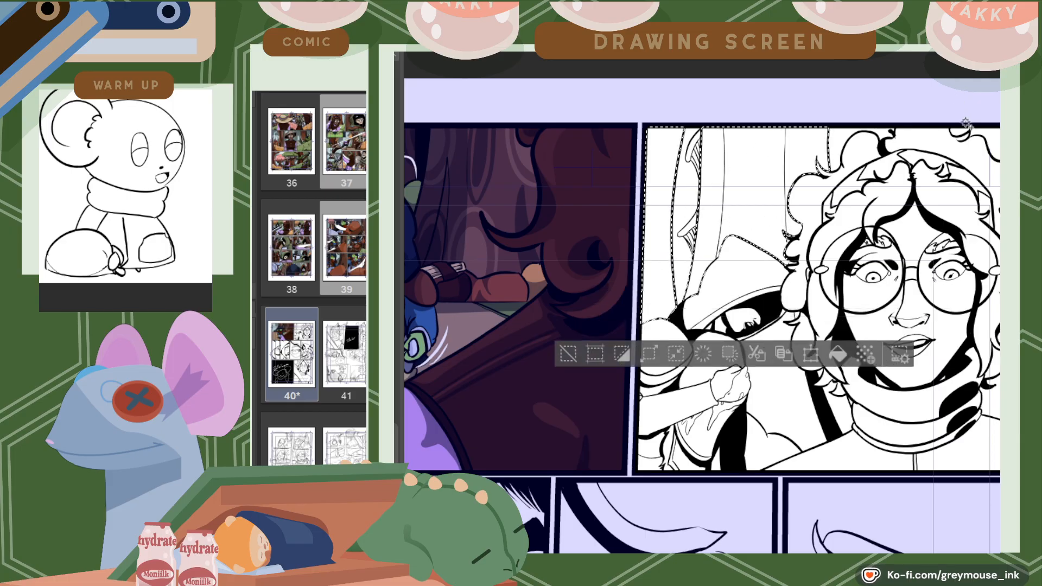
{"action": "left_click", "coordinate": [839, 353]}
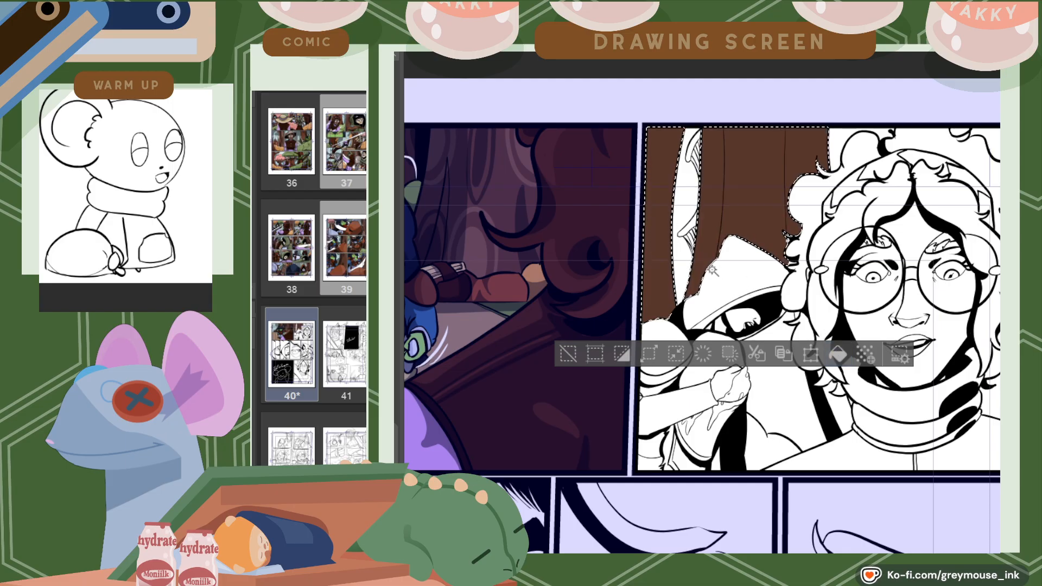
Select the gap between the trunks and the background around the curly hair in the second panel, and fill them pale blue
{"action": "left_click", "coordinate": [685, 266]}
{"action": "left_click", "coordinate": [861, 135]}
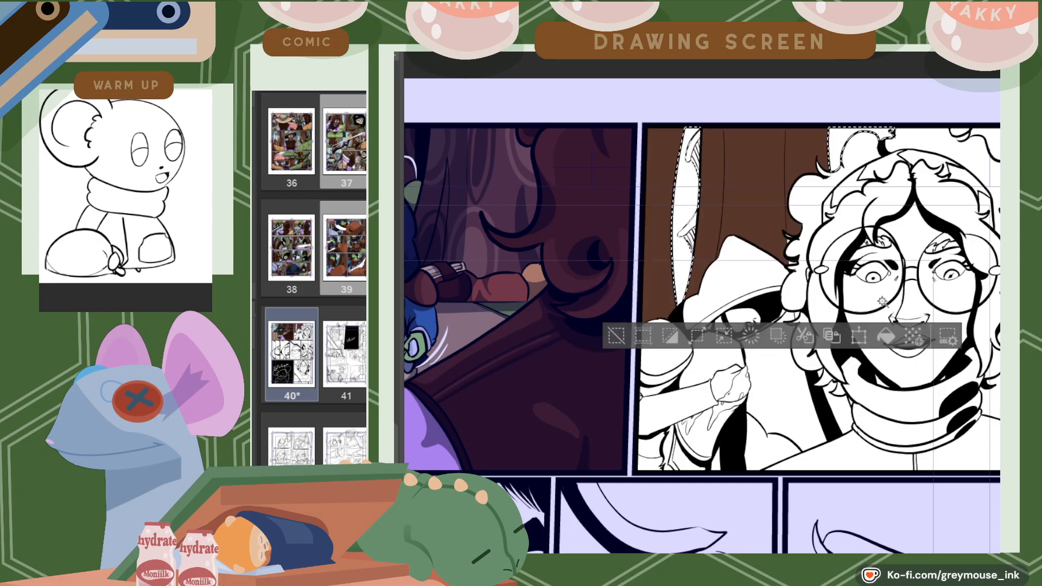
{"action": "scroll", "coordinate": [702, 316], "scroll_direction": "right", "scroll_amount": 4}
{"action": "left_click", "coordinate": [819, 393]}
{"action": "left_click", "coordinate": [835, 286]}
{"action": "left_click", "coordinate": [793, 146]}
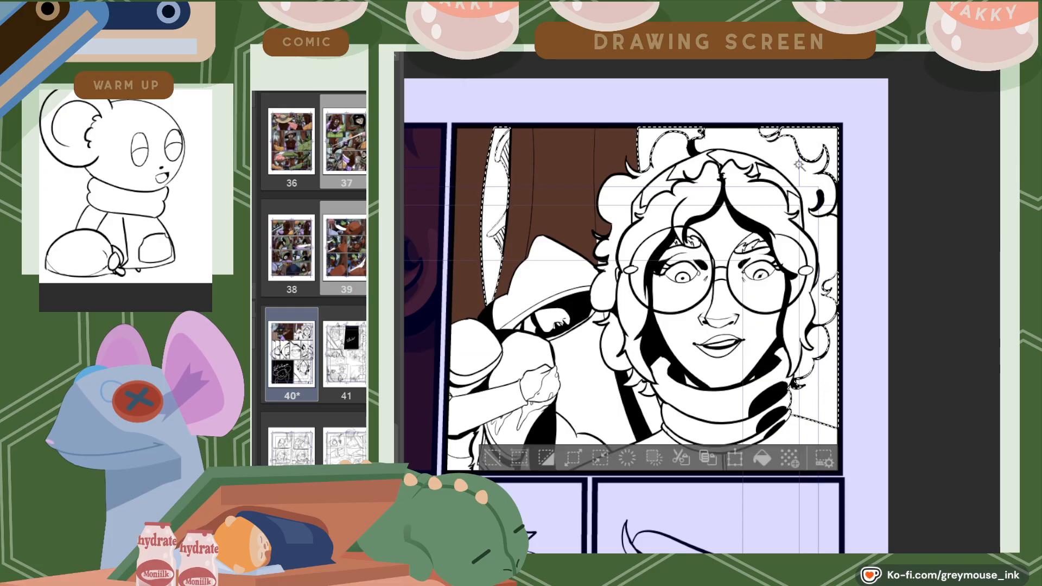
{"action": "scroll", "coordinate": [770, 511], "scroll_direction": "left", "scroll_amount": 10}
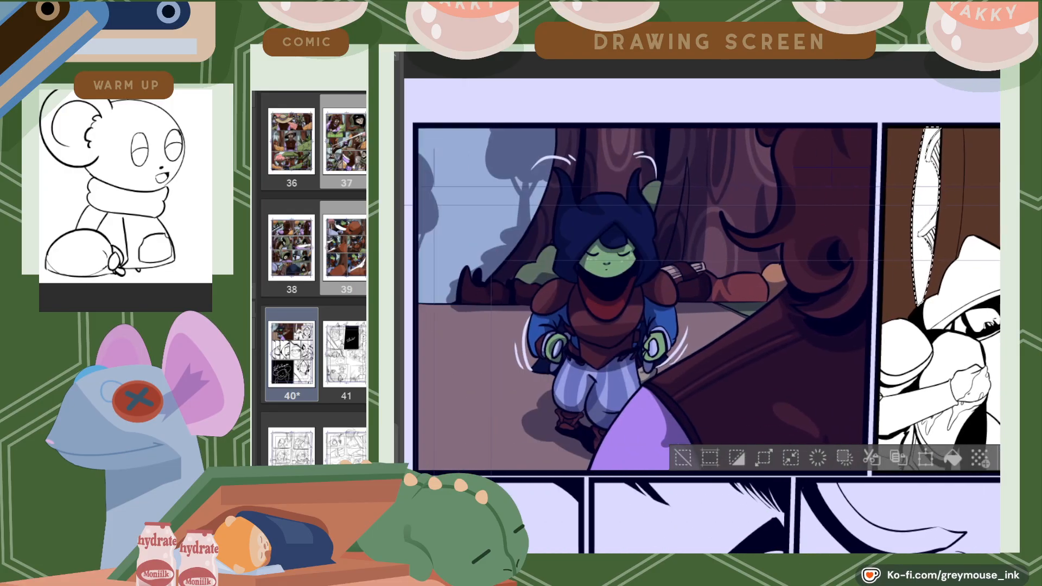
{"action": "scroll", "coordinate": [733, 401], "scroll_direction": "right", "scroll_amount": 9}
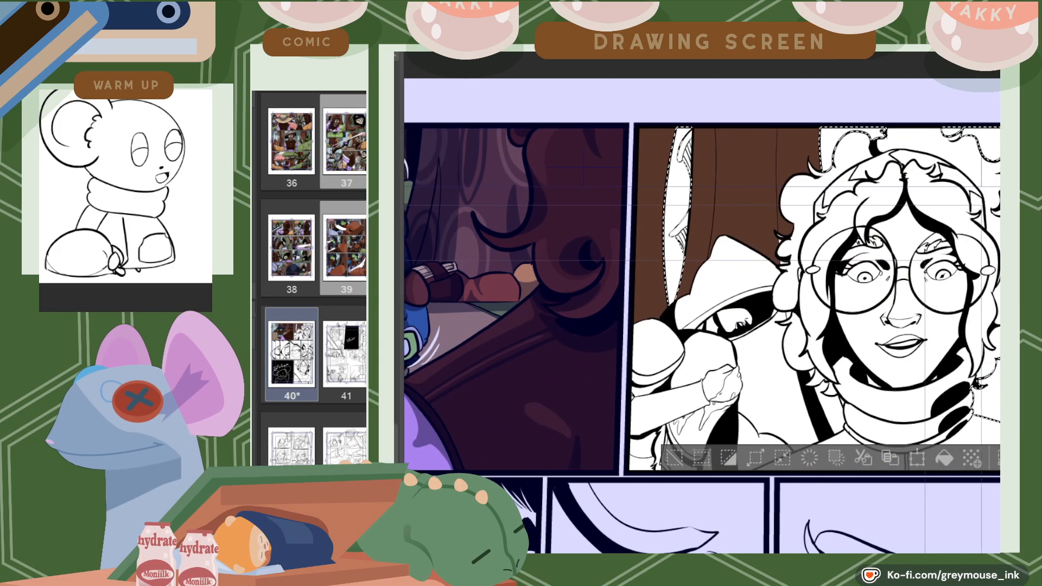
Fill the trunk area between the hooded figure and the curly-haired character with brown, and the rounded shapes below it with orange
{"action": "left_click", "coordinate": [733, 401]}
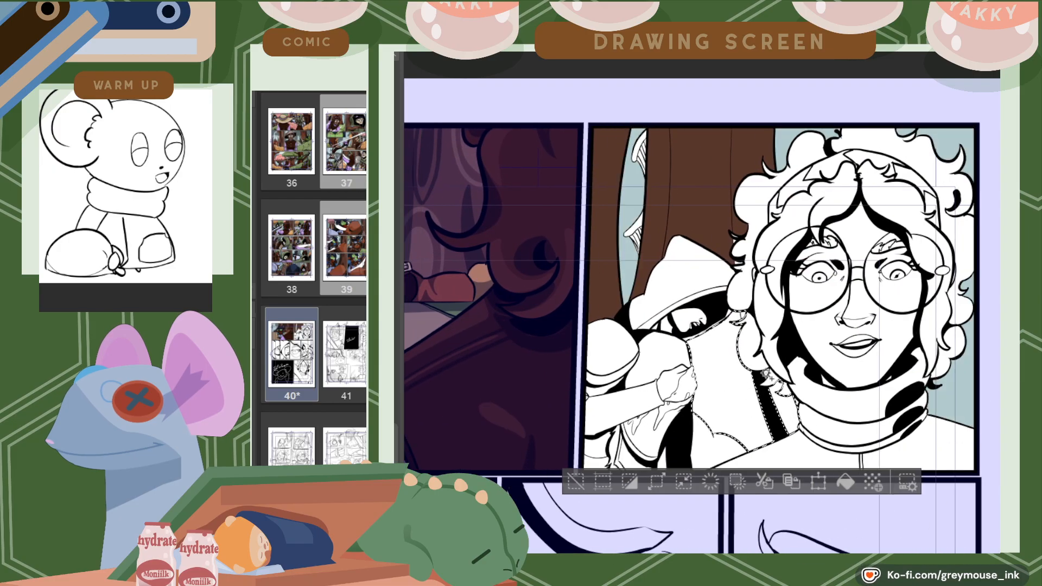
{"action": "left_click", "coordinate": [845, 481]}
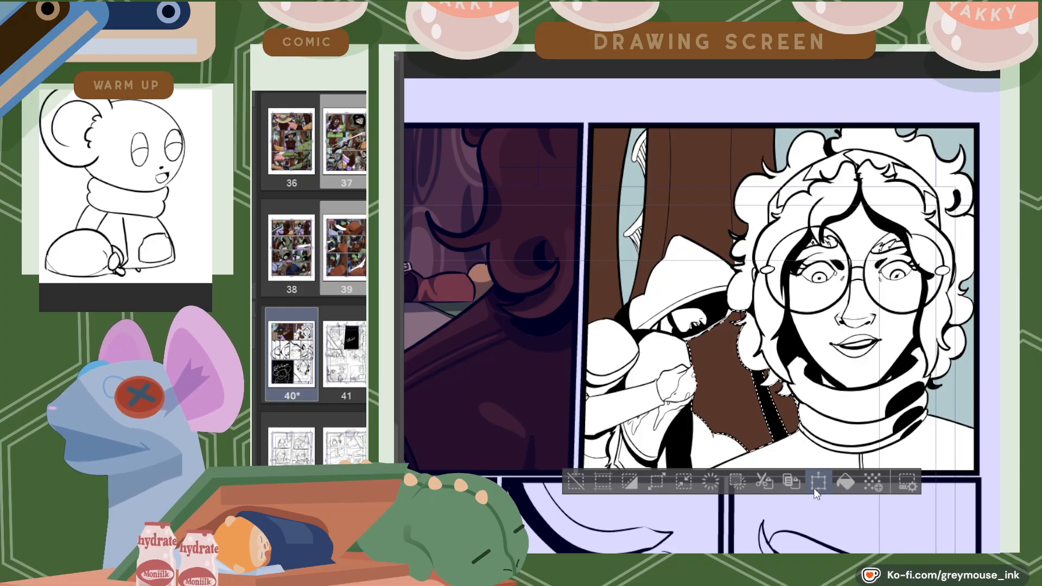
{"action": "left_click", "coordinate": [704, 454]}
{"action": "left_click", "coordinate": [663, 463], "text": "shift"}
{"action": "left_click_drag", "start_coordinate": [893, 558], "coordinate": [832, 558]}
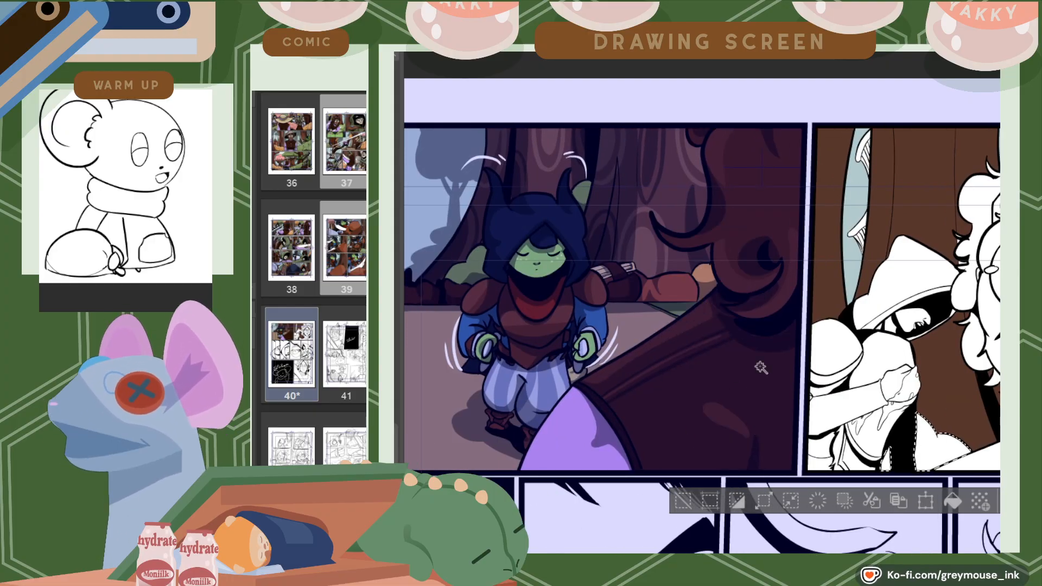
{"action": "left_click", "coordinate": [954, 498]}
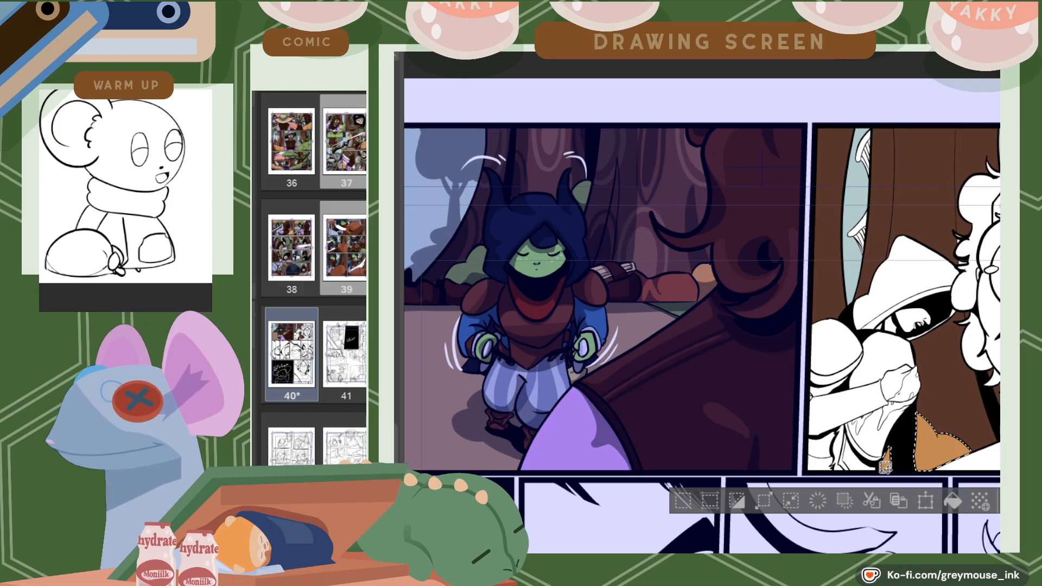
Select the small growths on the trunk edge in the second panel and fill them with orange
{"action": "left_click", "coordinate": [863, 229]}
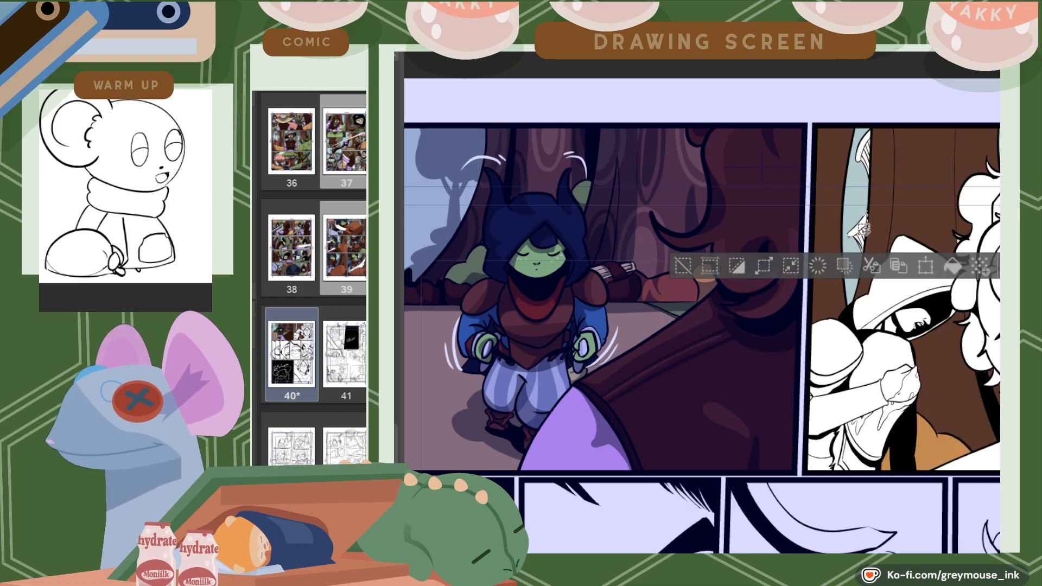
{"action": "left_click", "coordinate": [864, 146]}
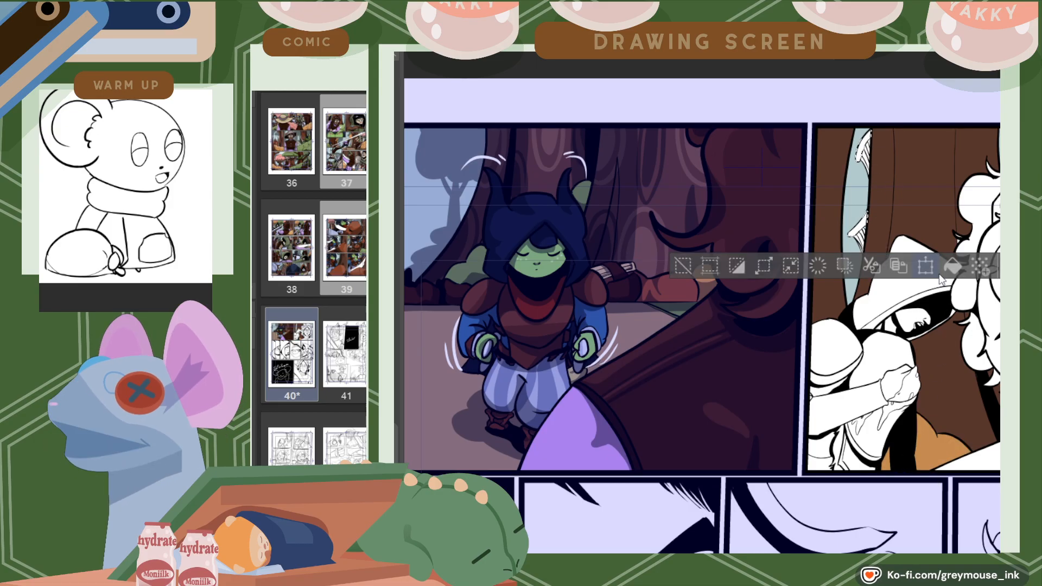
{"action": "left_click", "coordinate": [858, 224]}
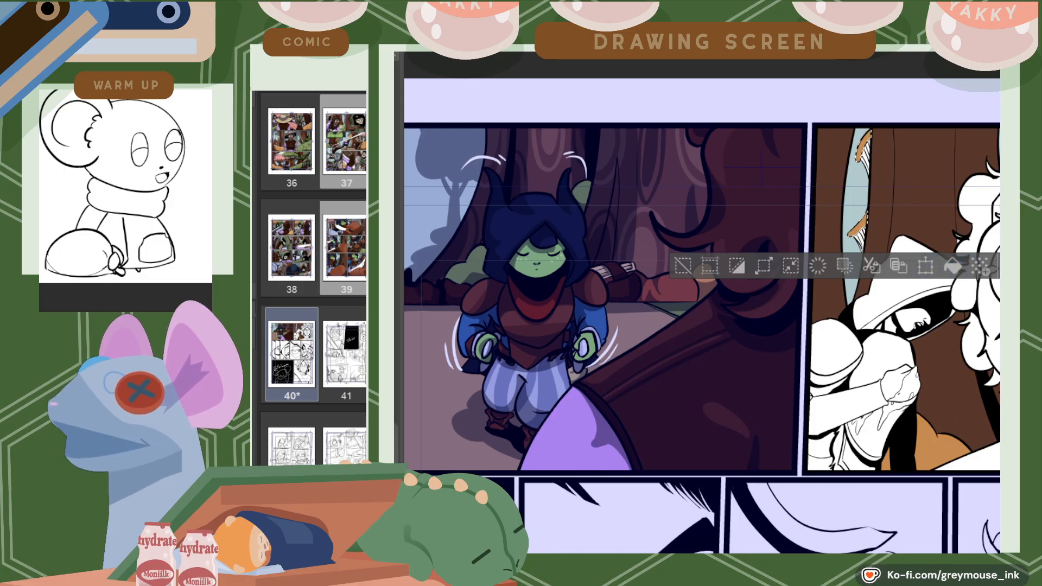
Sample the sleeve's purple from the first panel and fill the curly-haired character's headband sections with it in the second panel
{"action": "scroll", "coordinate": [947, 245], "scroll_direction": "right", "scroll_amount": 5}
{"action": "scroll", "coordinate": [550, 468], "scroll_direction": "left", "scroll_amount": 1}
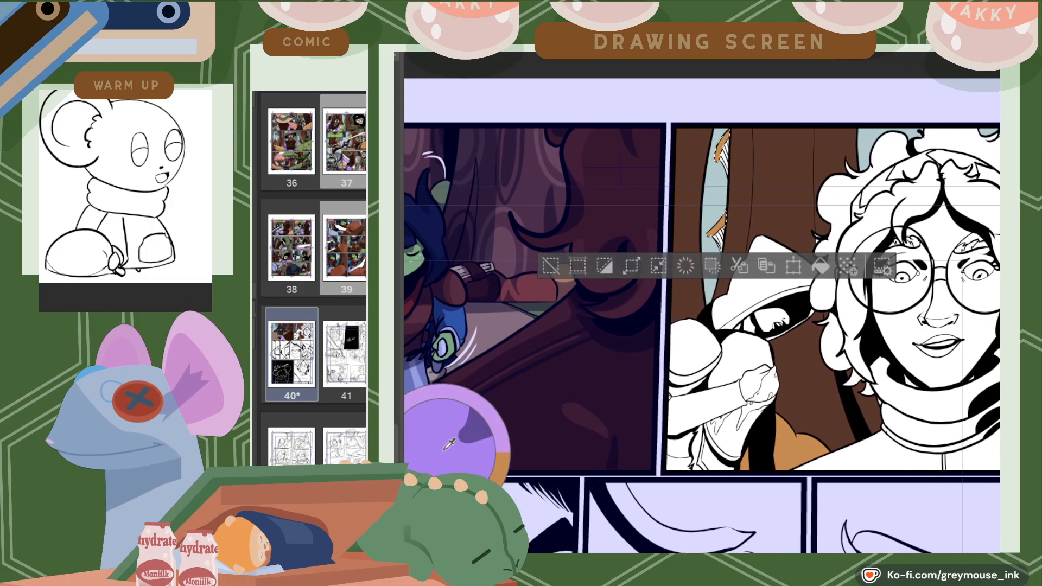
{"action": "left_click", "coordinate": [464, 451]}
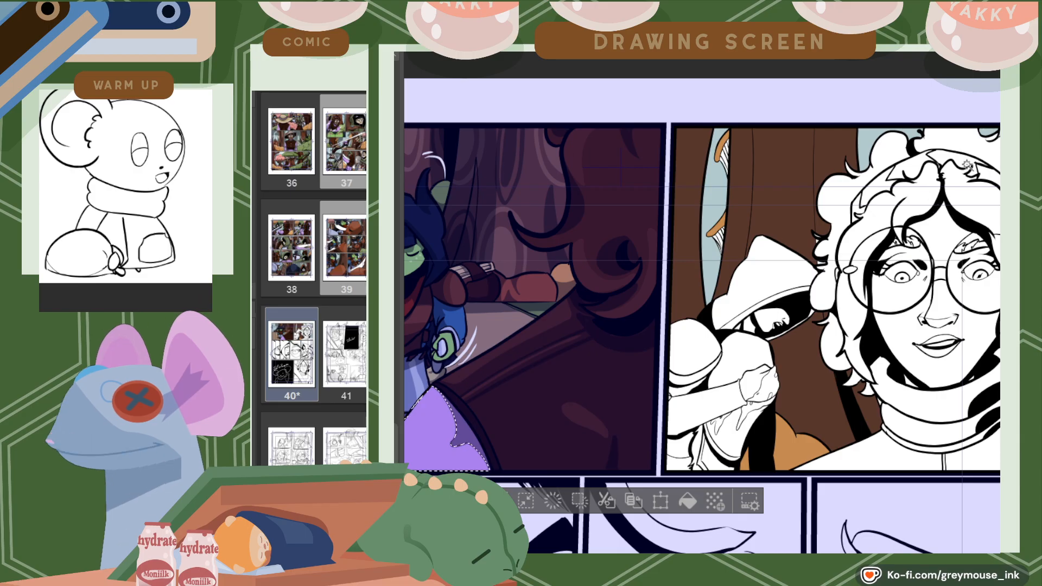
{"action": "left_click", "coordinate": [860, 209]}
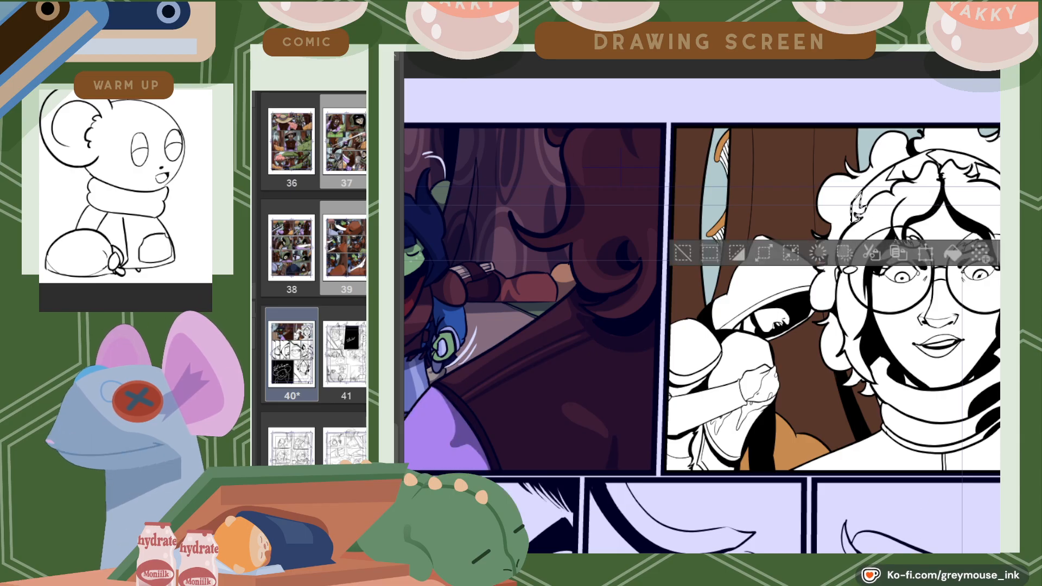
{"action": "scroll", "coordinate": [700, 315], "scroll_direction": "right", "scroll_amount": 4}
{"action": "left_click", "coordinate": [823, 215]}
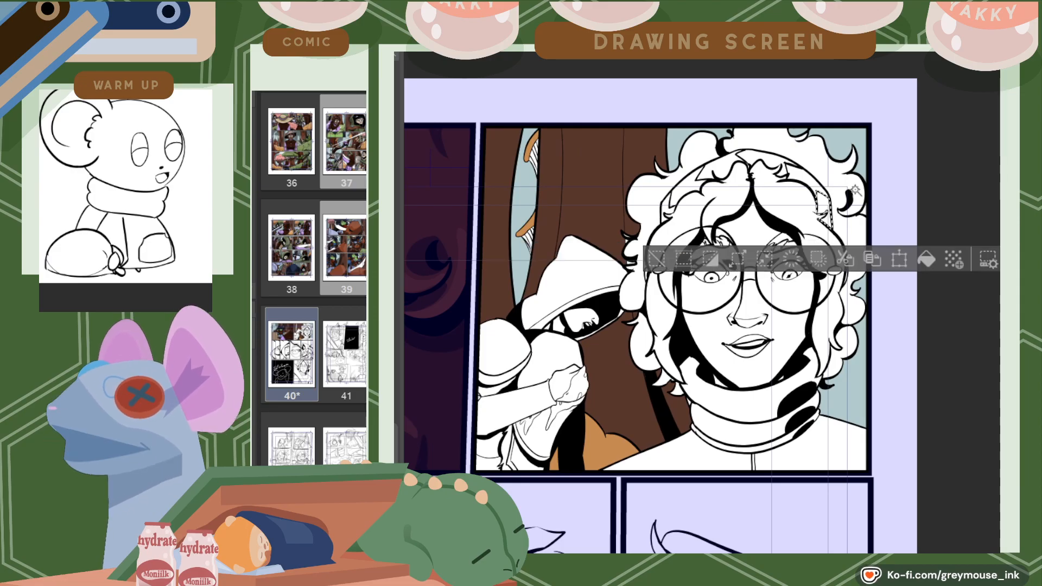
{"action": "left_click", "coordinate": [927, 259]}
{"action": "left_click", "coordinate": [757, 162]}
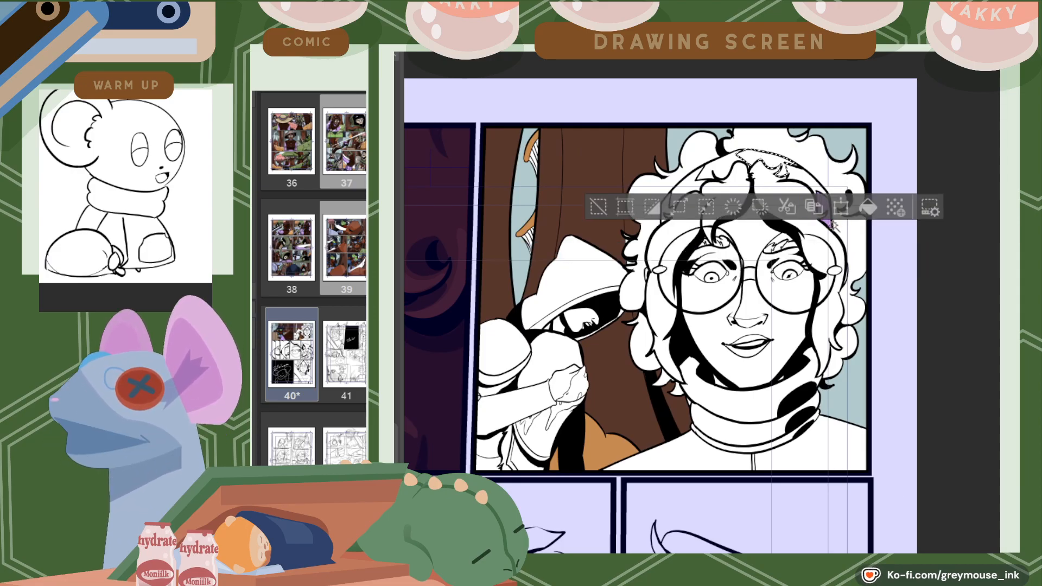
{"action": "left_click", "coordinate": [870, 206]}
{"action": "left_click", "coordinate": [706, 190]}
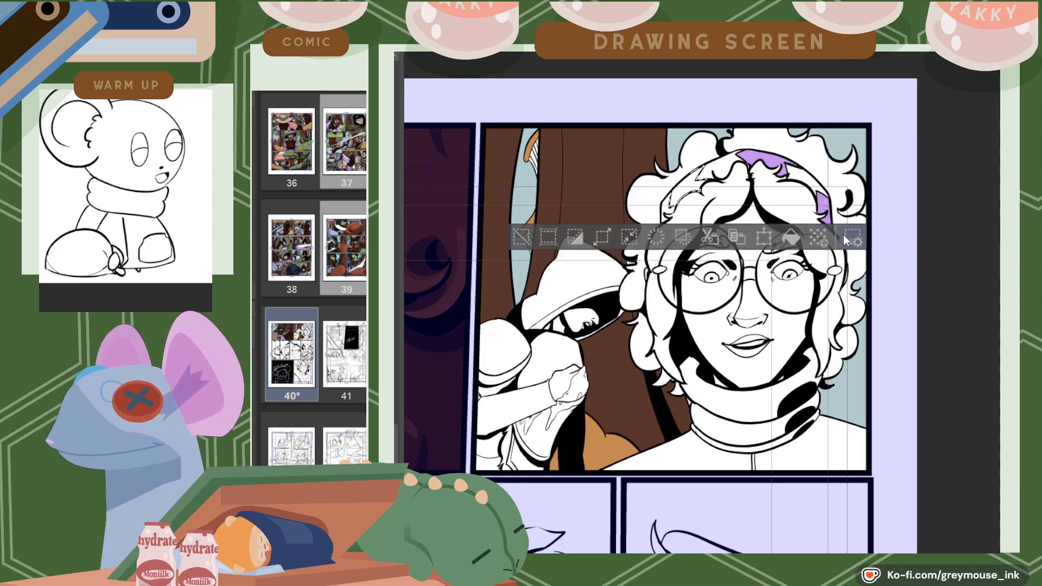
{"action": "left_click", "coordinate": [792, 236]}
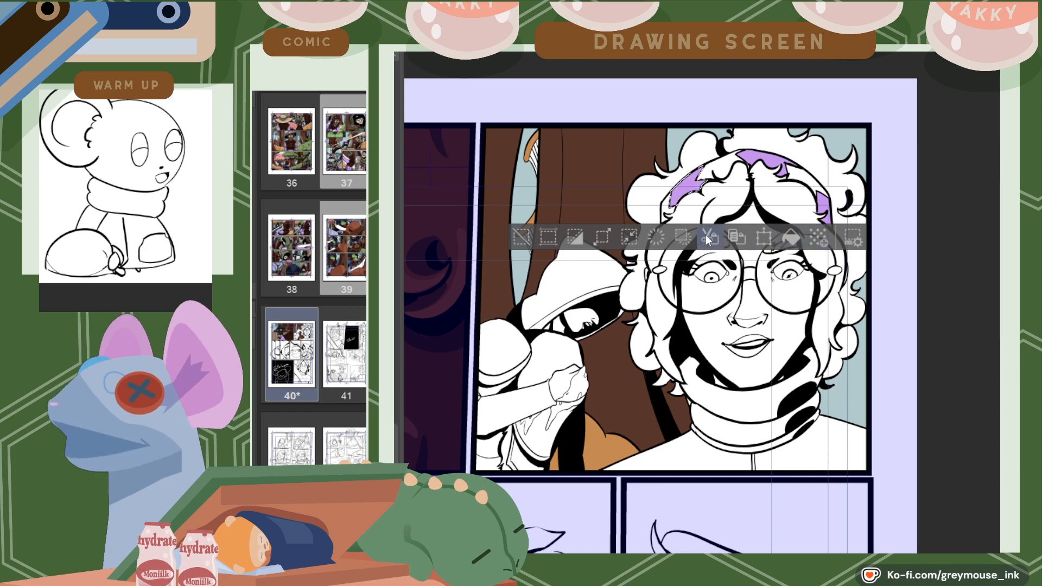
Fill the curly-haired character's inner collar and the small sliver on the hooded figure's clothing with purple
{"action": "left_click", "coordinate": [757, 409]}
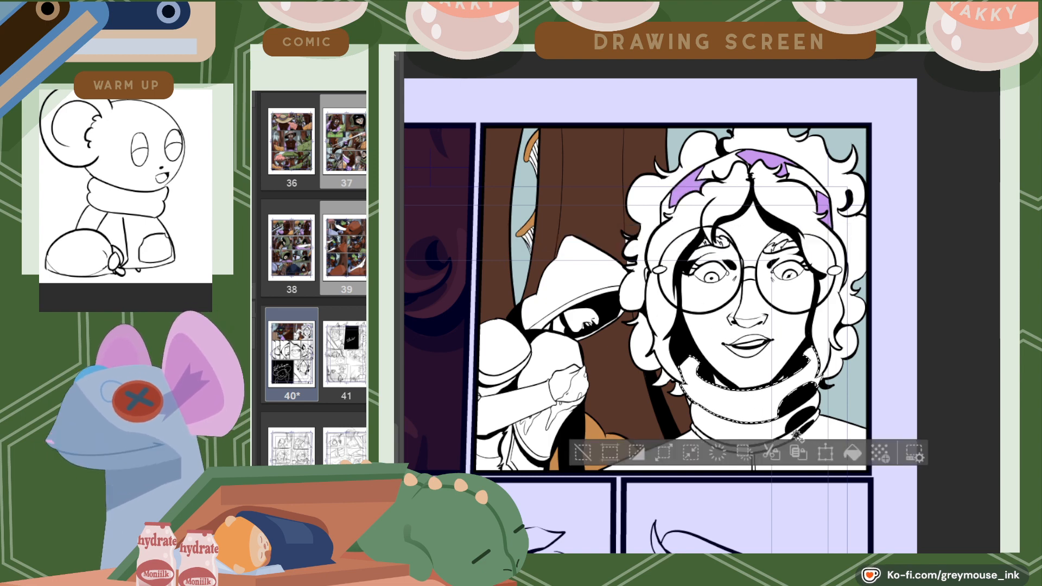
{"action": "left_click", "coordinate": [863, 450]}
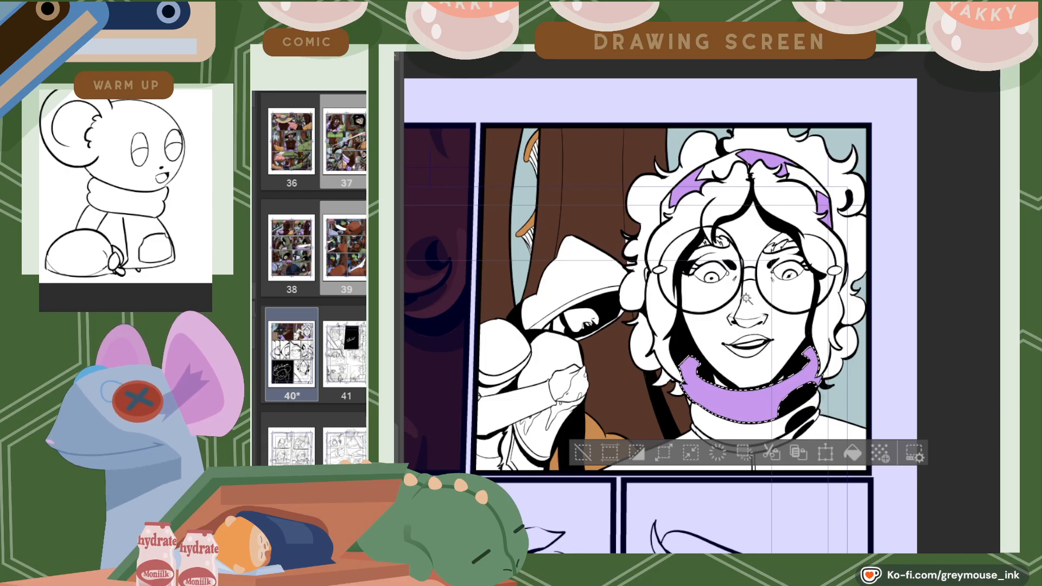
{"action": "left_click", "coordinate": [507, 450]}
{"action": "left_click", "coordinate": [700, 498]}
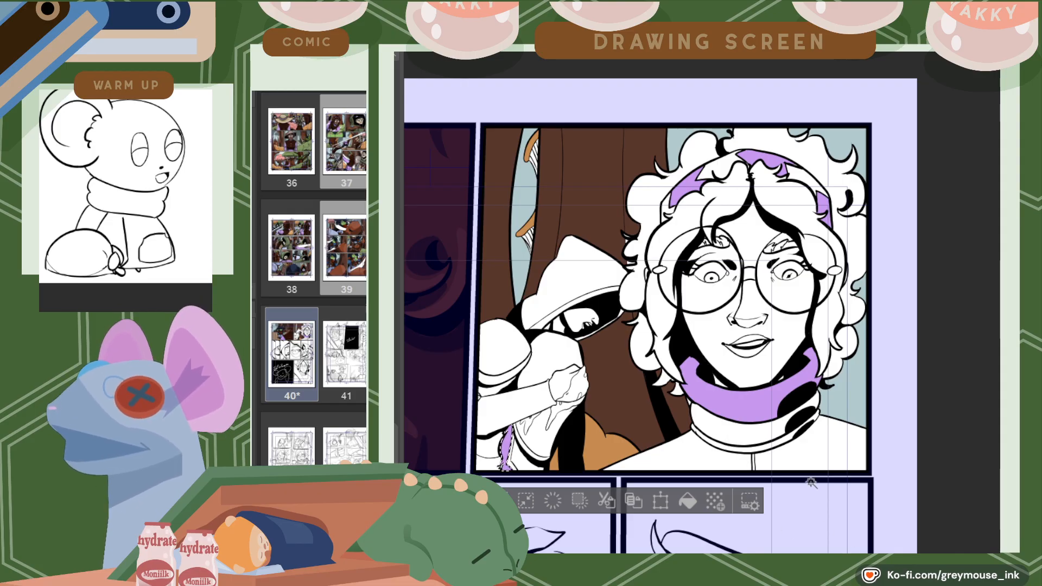
Check the outfit colours on page 37, and fill the curly-haired character's coat and outer collar with dark brown on page 40
{"action": "left_click", "coordinate": [624, 49]}
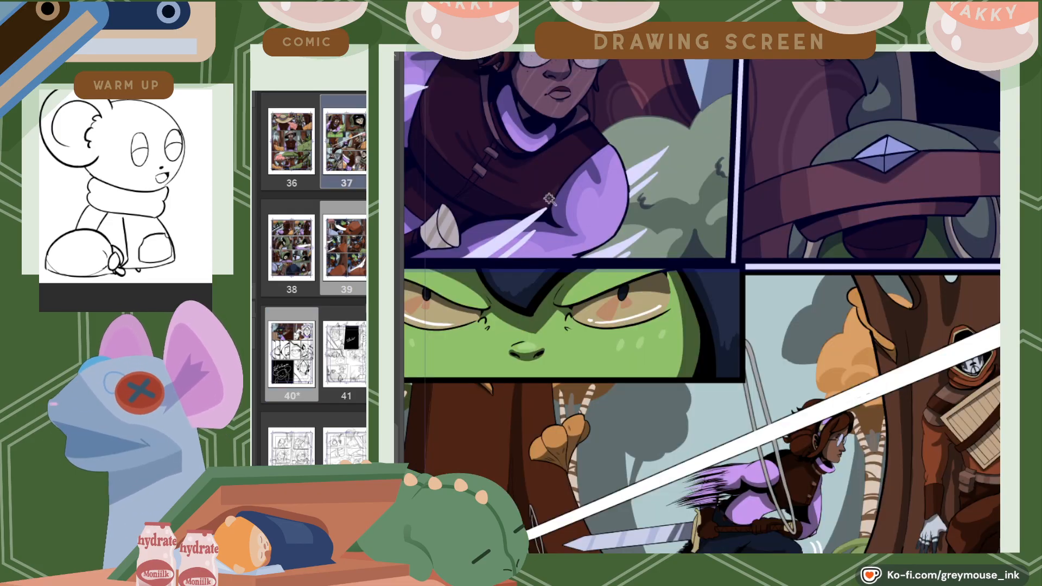
{"action": "left_click", "coordinate": [434, 49]}
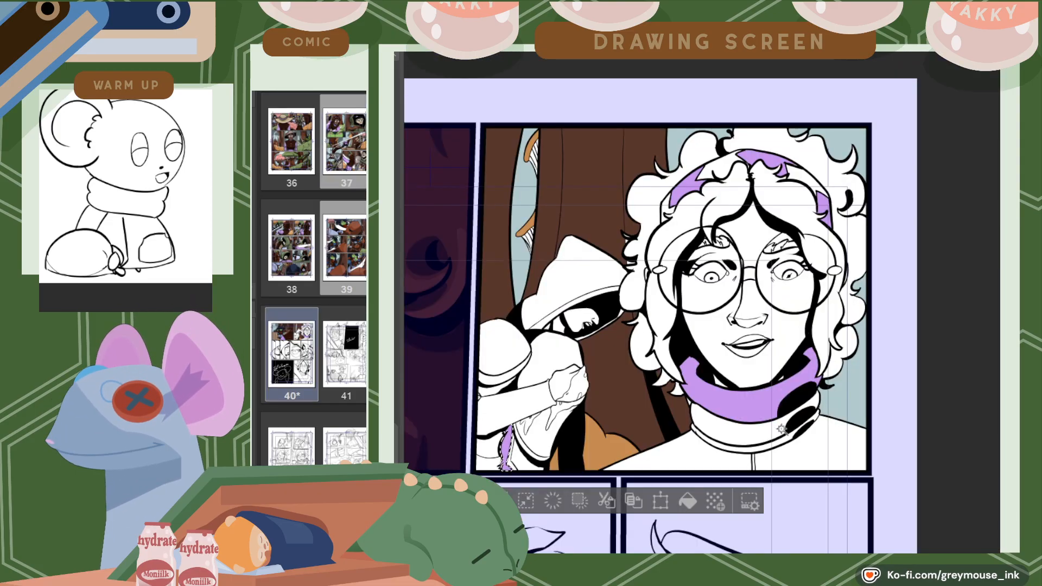
{"action": "left_click", "coordinate": [757, 459]}
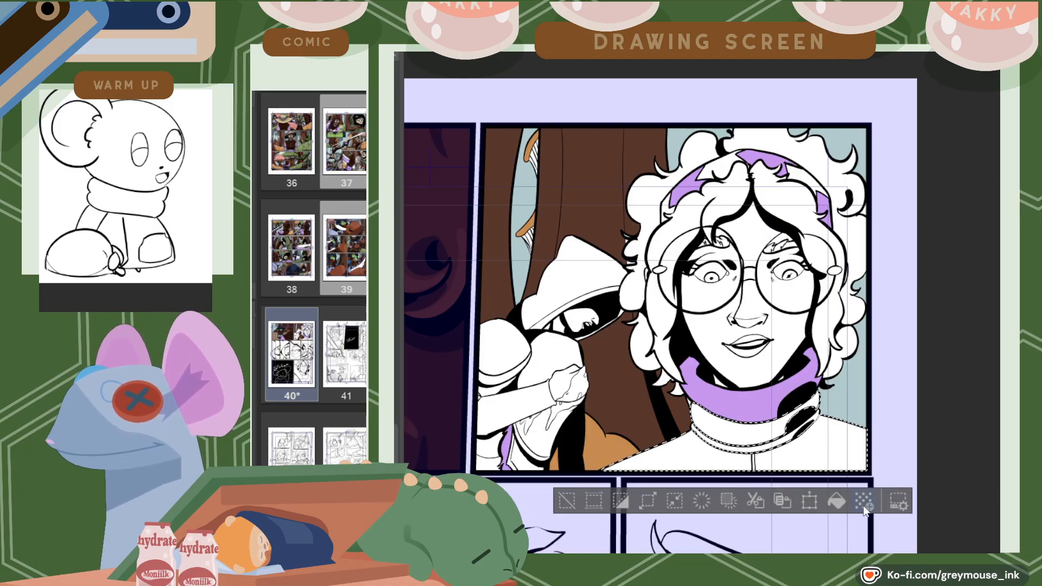
{"action": "left_click", "coordinate": [838, 495]}
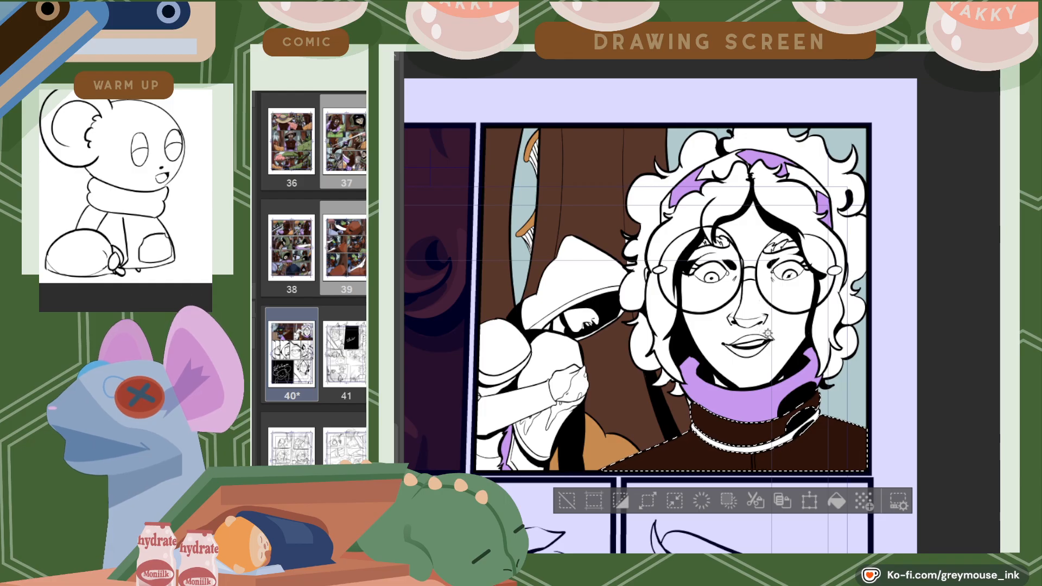
Select the trim strip around the coat's collar and fill it with the lighter brown sampled from the outfit on page 37
{"action": "left_click", "coordinate": [781, 443]}
{"action": "left_click", "coordinate": [564, 48]}
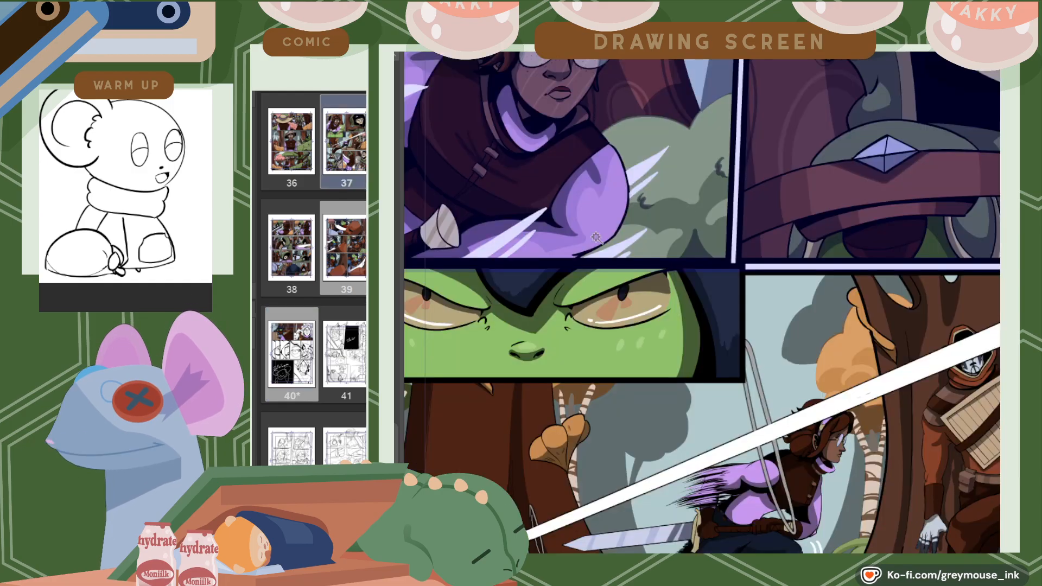
{"action": "left_click", "coordinate": [489, 124], "text": "alt"}
{"action": "left_click", "coordinate": [510, 47]}
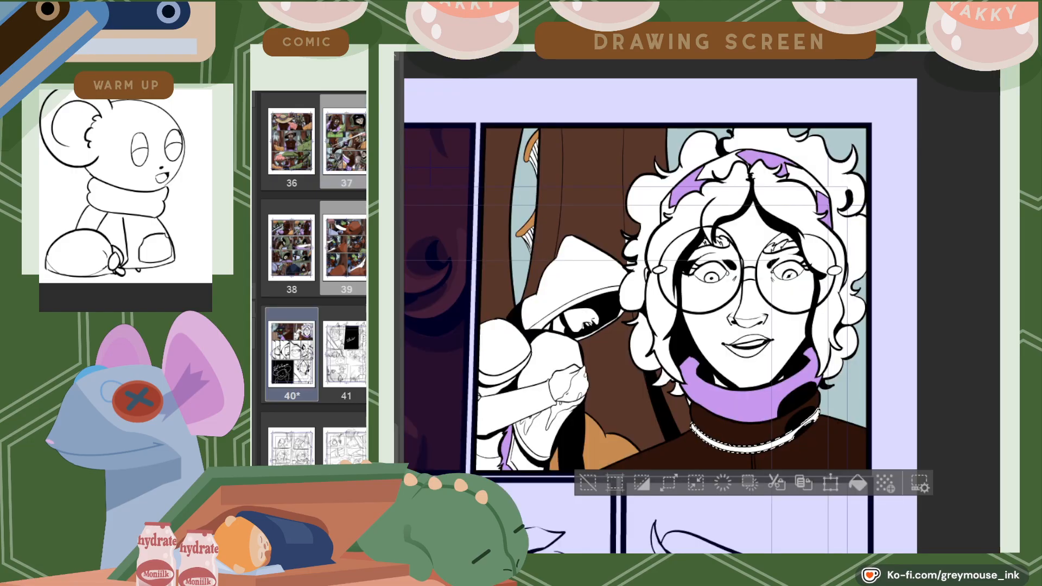
{"action": "left_click", "coordinate": [858, 483]}
Select the curly-haired character's face, neck and ear areas, including behind the glasses, and fill them with the brown skin tone from page 37
{"action": "left_click_drag", "start_coordinate": [712, 376], "coordinate": [735, 384]}
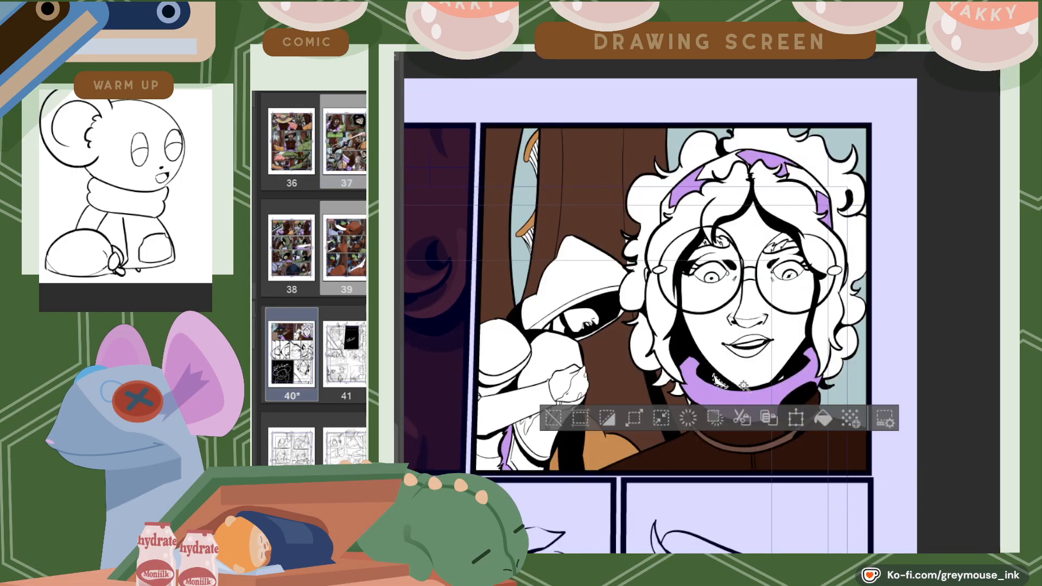
{"action": "left_click", "coordinate": [783, 379]}
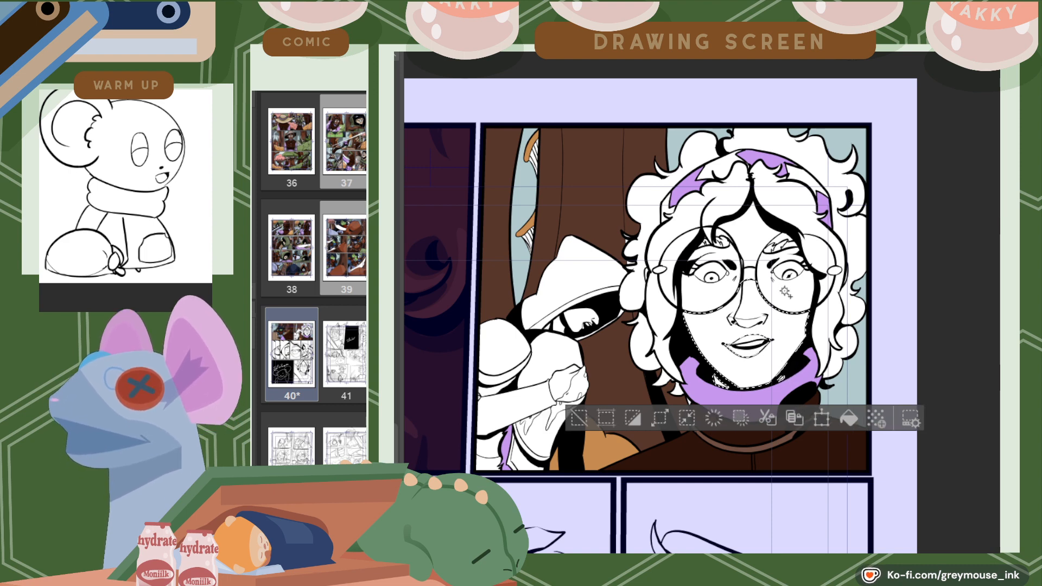
{"action": "left_click", "coordinate": [785, 295]}
{"action": "left_click", "coordinate": [719, 298]}
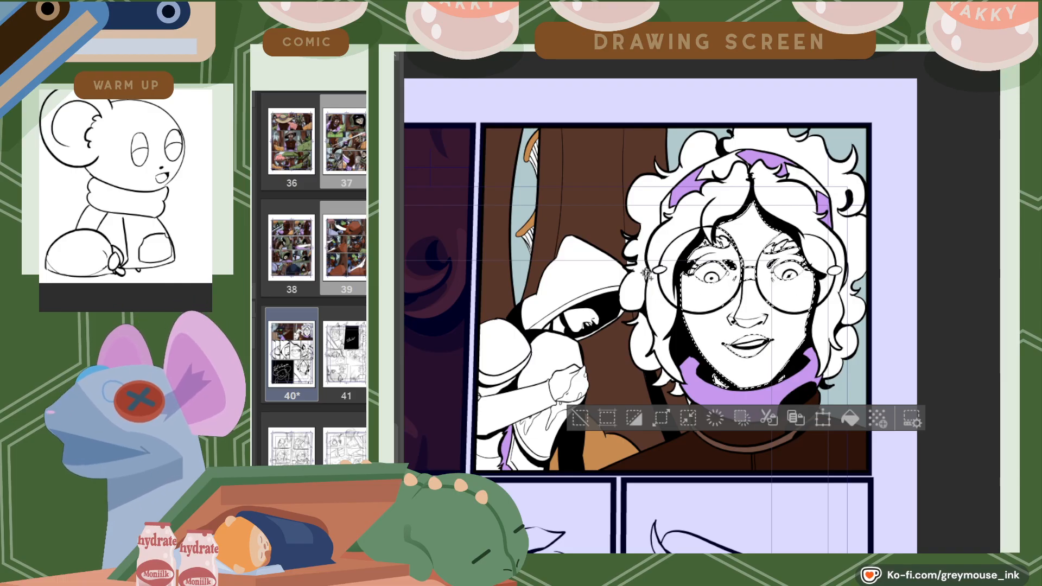
{"action": "left_click", "coordinate": [690, 270]}
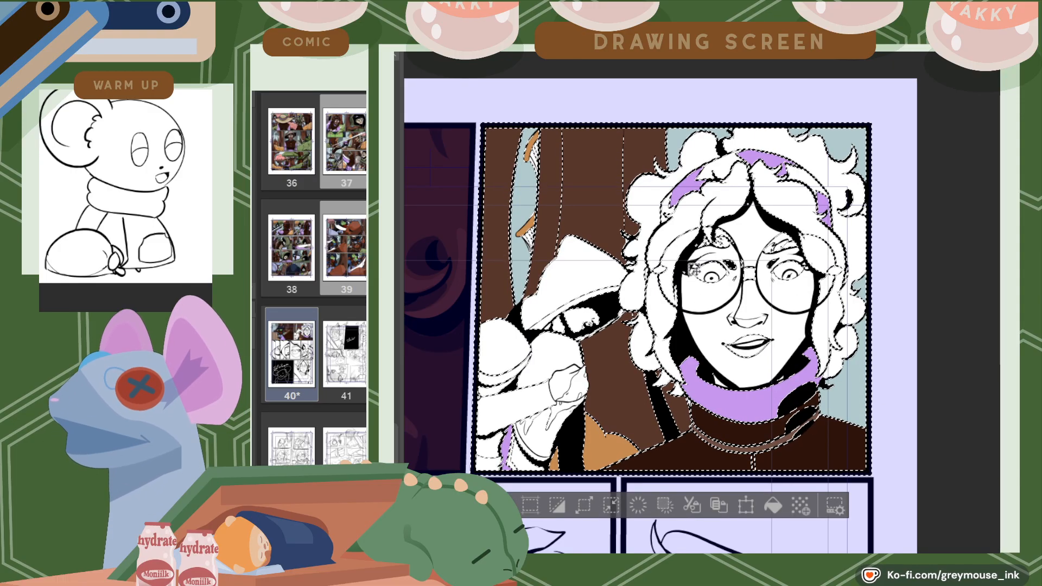
{"action": "key", "text": "ctrl+z"}
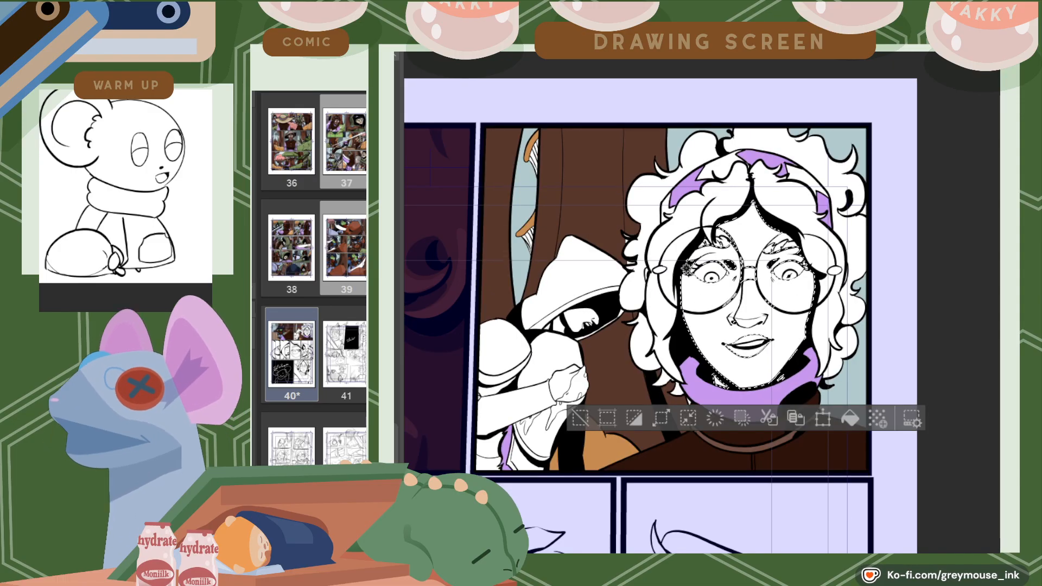
{"action": "scroll", "coordinate": [690, 270], "scroll_direction": "up", "scroll_amount": 2}
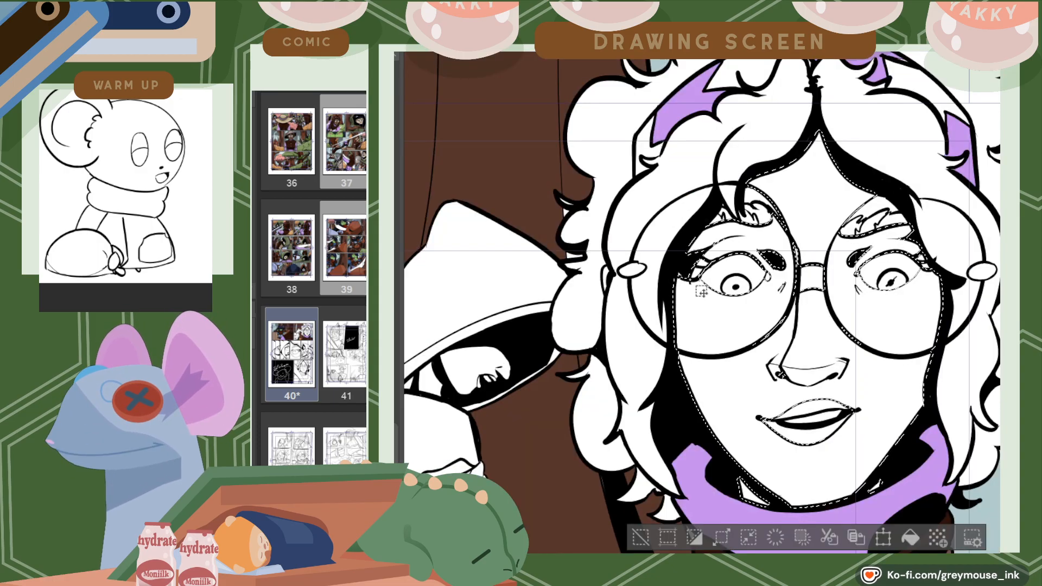
{"action": "left_click", "coordinate": [641, 266]}
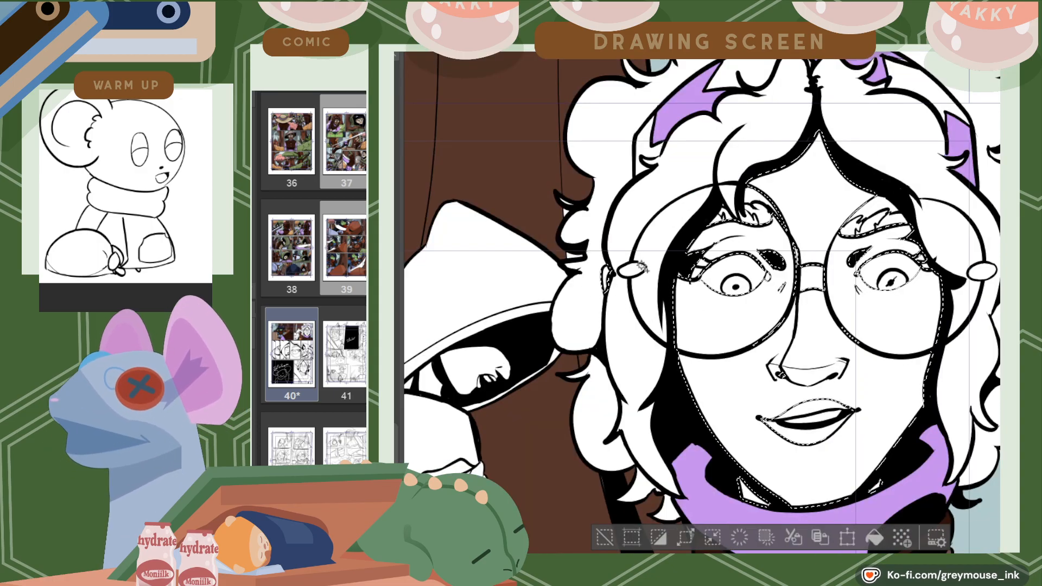
{"action": "left_click", "coordinate": [1004, 282]}
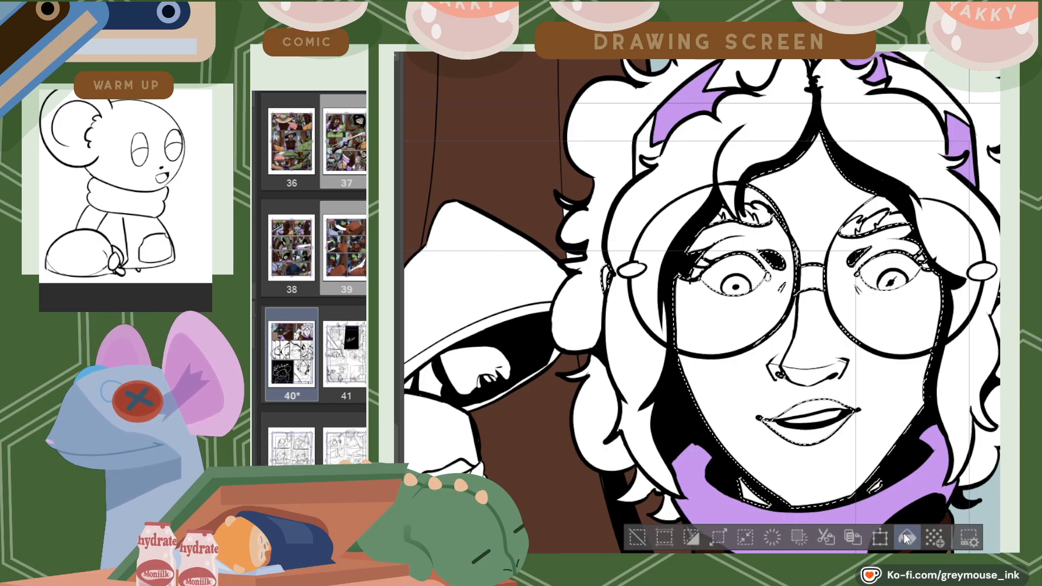
{"action": "left_click", "coordinate": [654, 46]}
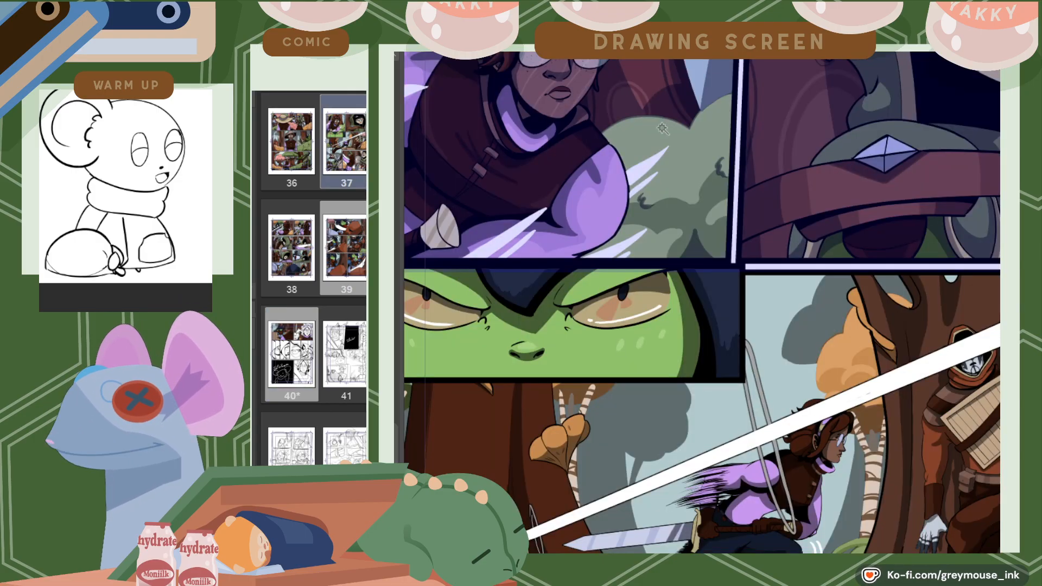
{"action": "right_click", "coordinate": [545, 109]}
{"action": "left_click", "coordinate": [510, 47]}
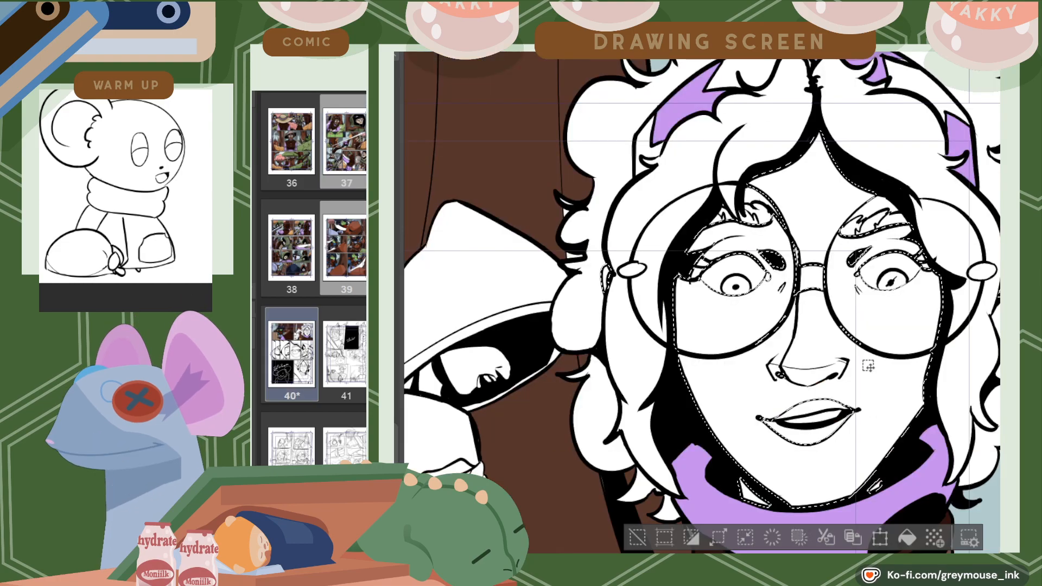
{"action": "left_click", "coordinate": [905, 537]}
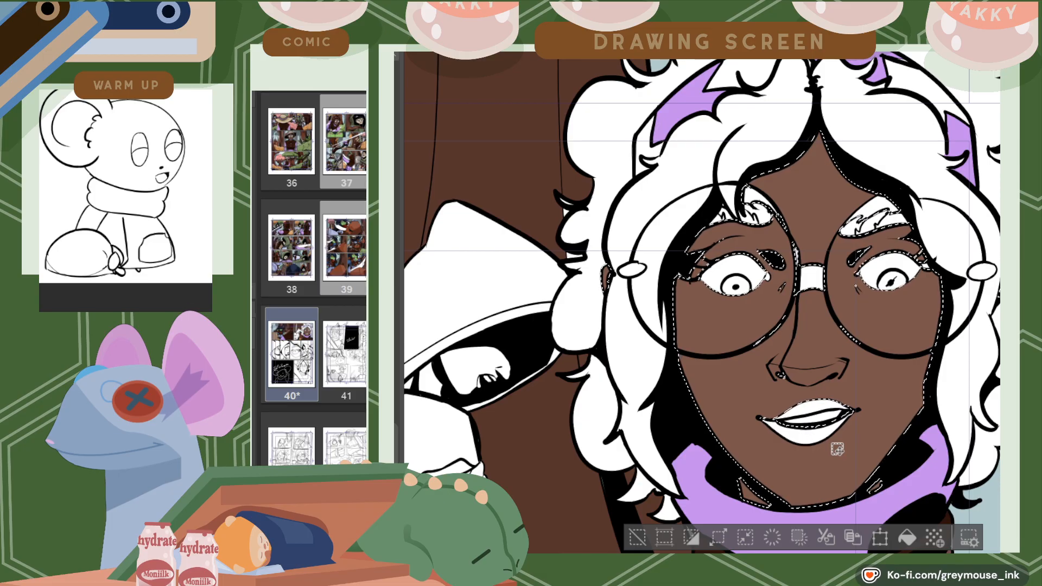
{"action": "left_click", "coordinate": [649, 50]}
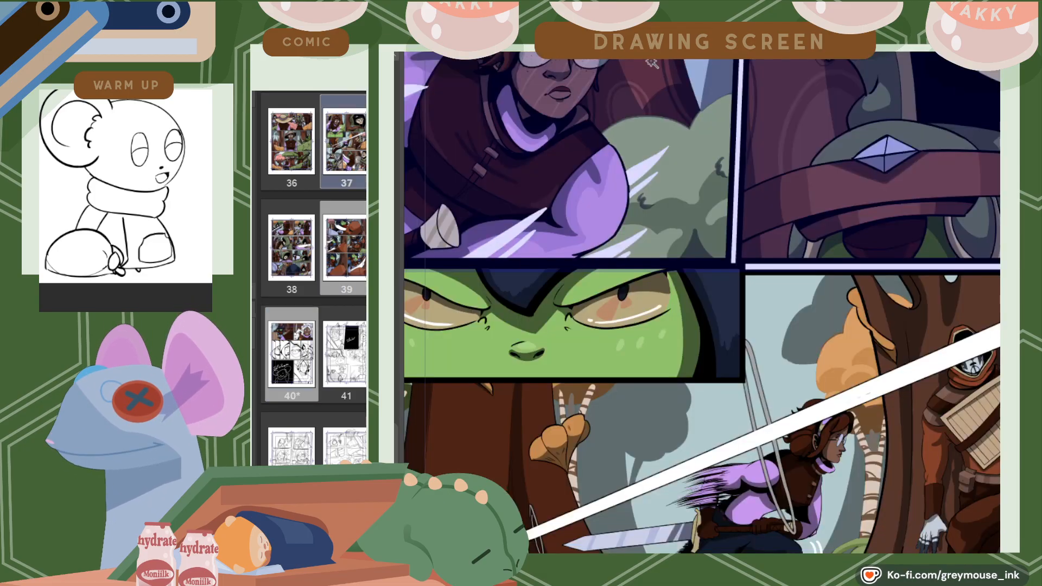
{"action": "left_click", "coordinate": [722, 50]}
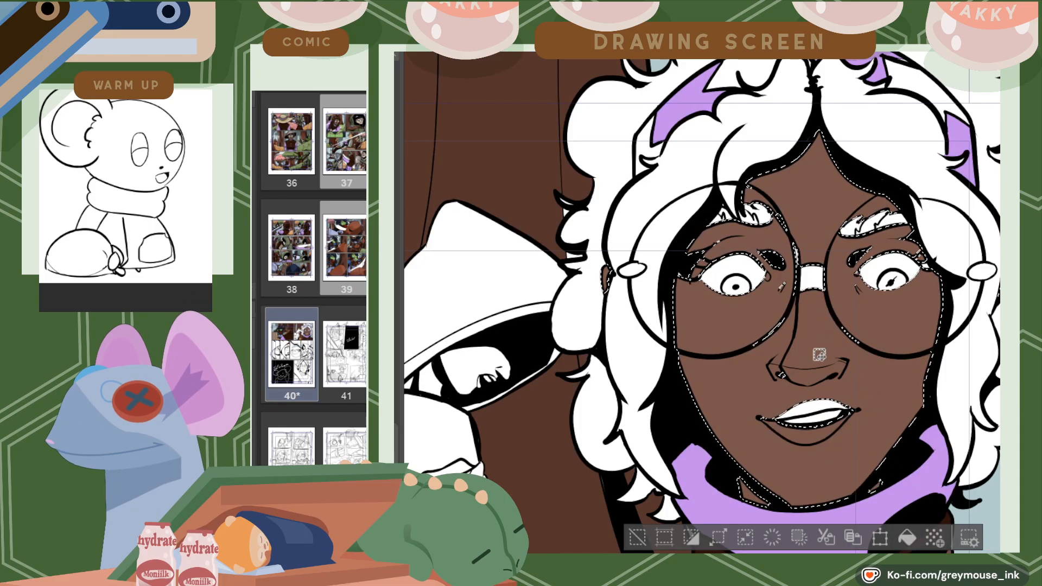
Select the curly-haired character's upper lip, both irises and both eyebrows
{"action": "left_click", "coordinate": [824, 408]}
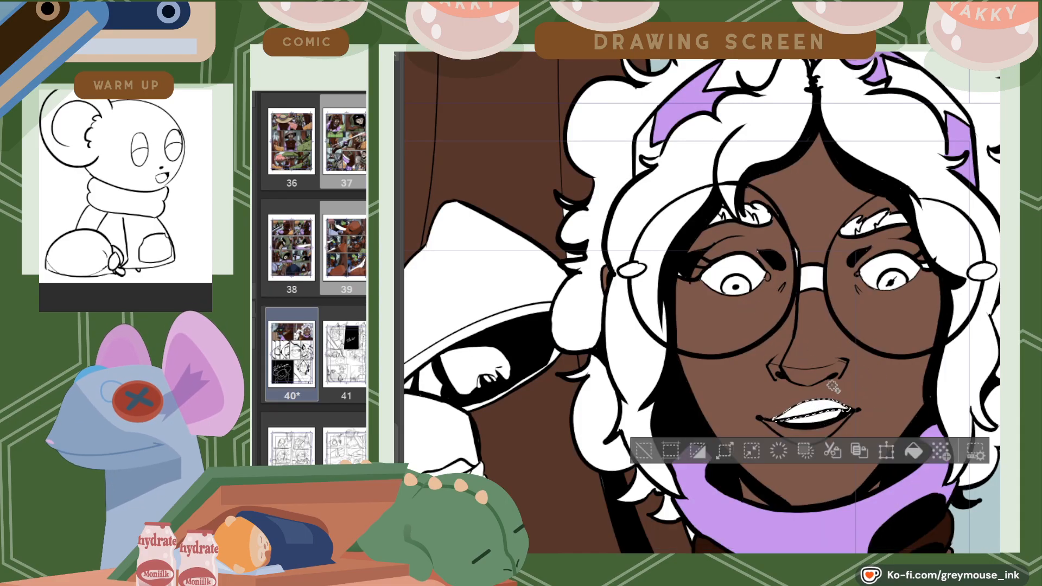
{"action": "left_click", "coordinate": [732, 282], "text": "shift"}
{"action": "left_click", "coordinate": [892, 281], "text": "shift"}
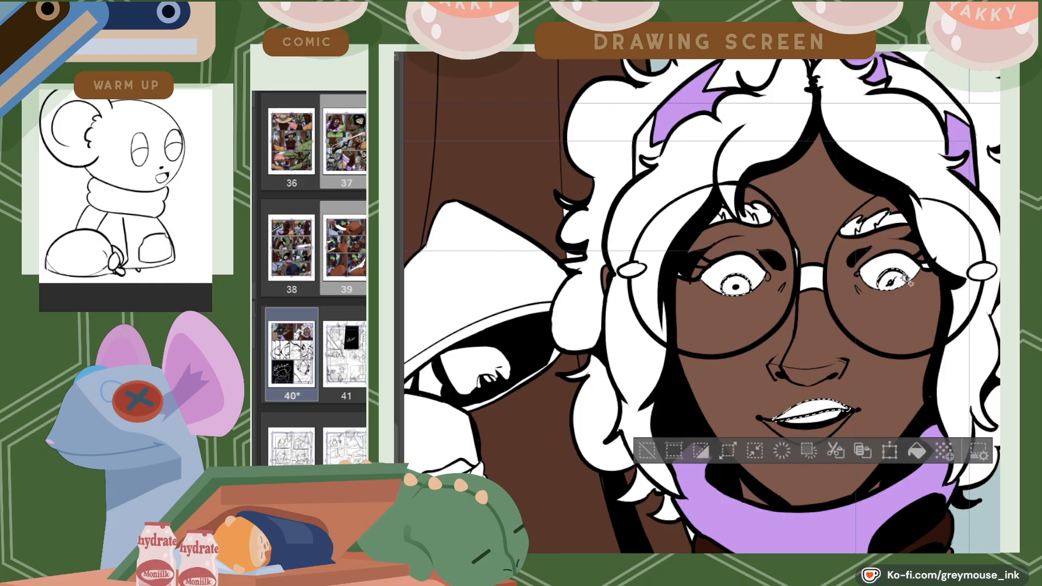
{"action": "left_click", "coordinate": [893, 221], "text": "shift"}
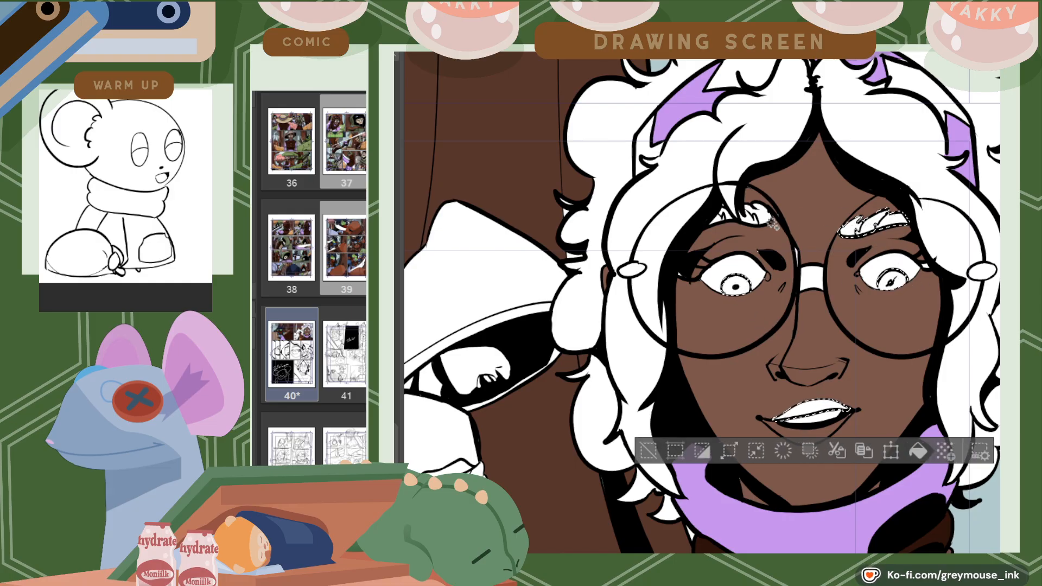
{"action": "left_click", "coordinate": [734, 220], "text": "shift"}
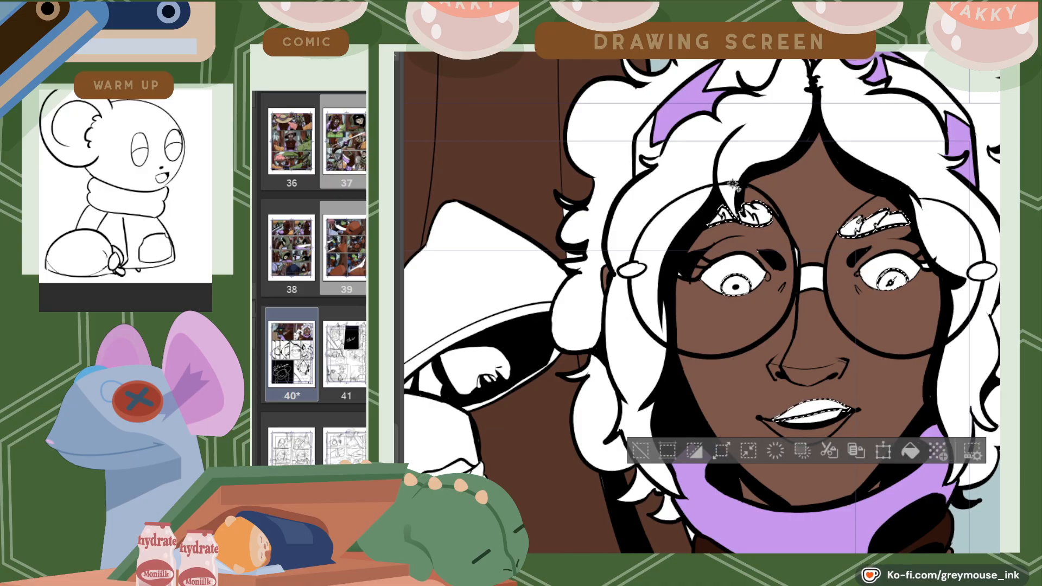
Add the curly-haired character's front locks, the hair behind the glasses and the lower curls beside the hooded figure to the selection
{"action": "left_click", "coordinate": [728, 170], "text": "shift"}
{"action": "left_click", "coordinate": [642, 361], "text": "shift"}
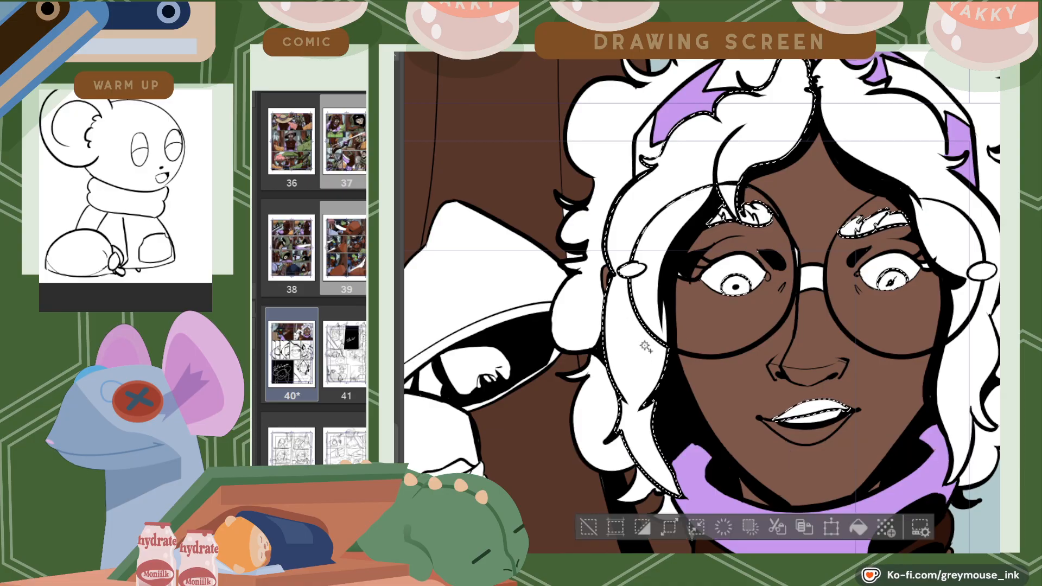
{"action": "left_click", "coordinate": [912, 164], "text": "shift"}
{"action": "left_click", "coordinate": [912, 164], "text": "shift"}
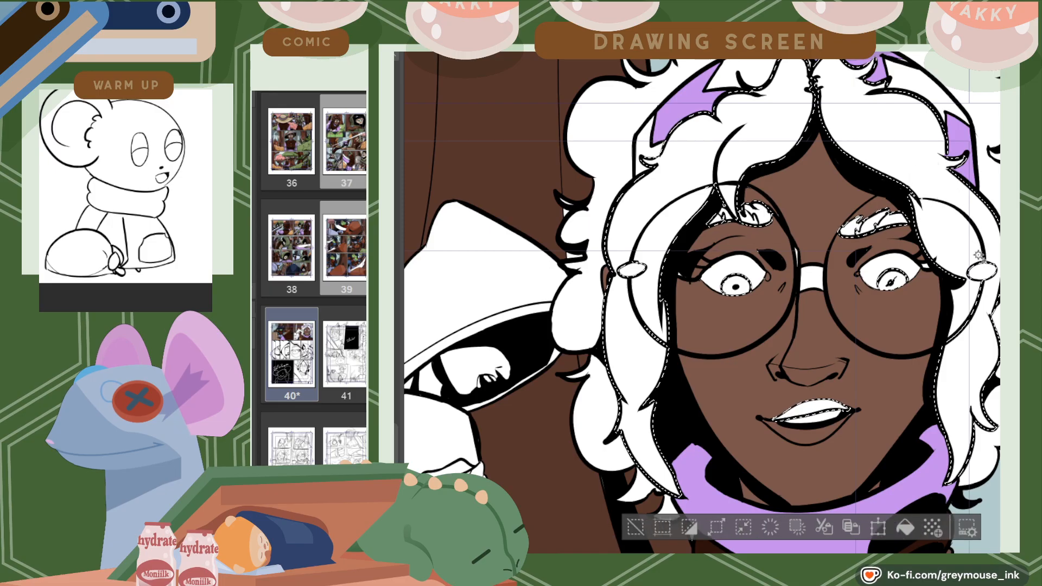
{"action": "left_click", "coordinate": [973, 301], "text": "shift"}
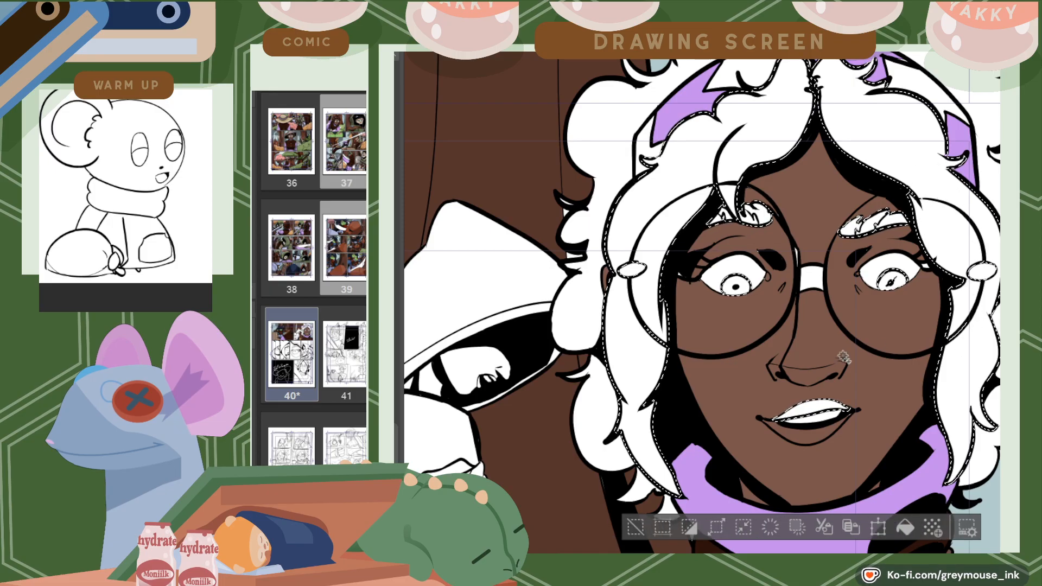
{"action": "left_click", "coordinate": [596, 426], "text": "shift"}
{"action": "left_click", "coordinate": [645, 487], "text": "shift"}
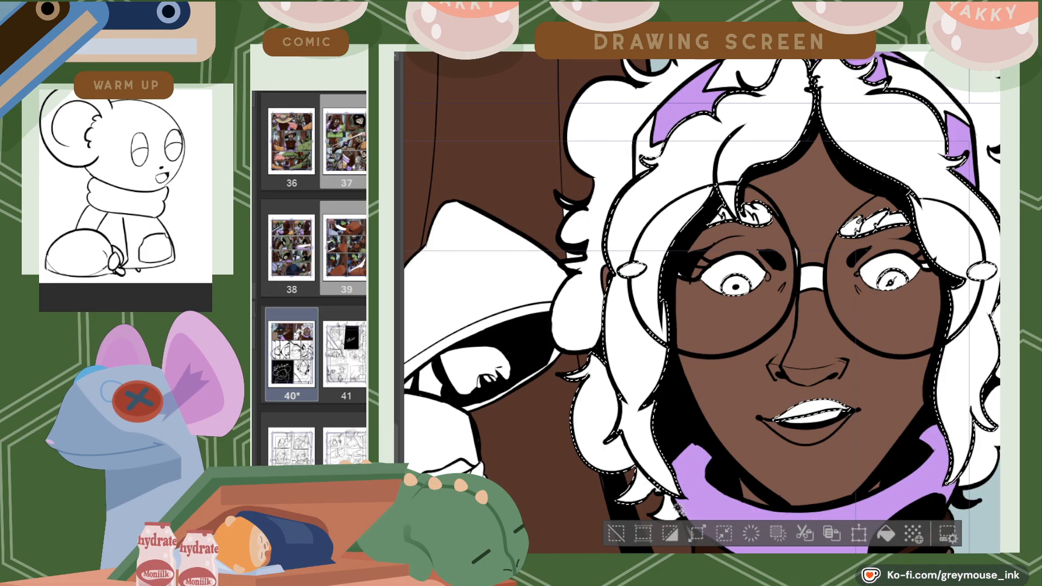
{"action": "left_click", "coordinate": [668, 509], "text": "shift"}
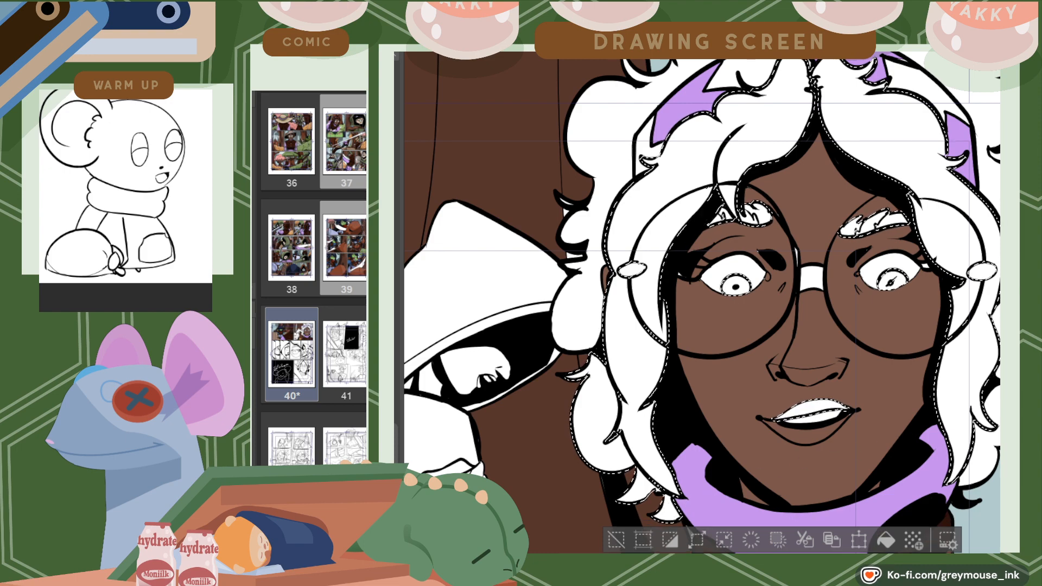
Add the remaining outer curls and crown hair to the selection, and fill it all with the dark reddish brown hair colour from page 37
{"action": "scroll", "coordinate": [993, 292], "scroll_direction": "down", "scroll_amount": 3}
{"action": "left_click", "coordinate": [986, 300], "text": "shift"}
{"action": "left_click", "coordinate": [1009, 217], "text": "shift"}
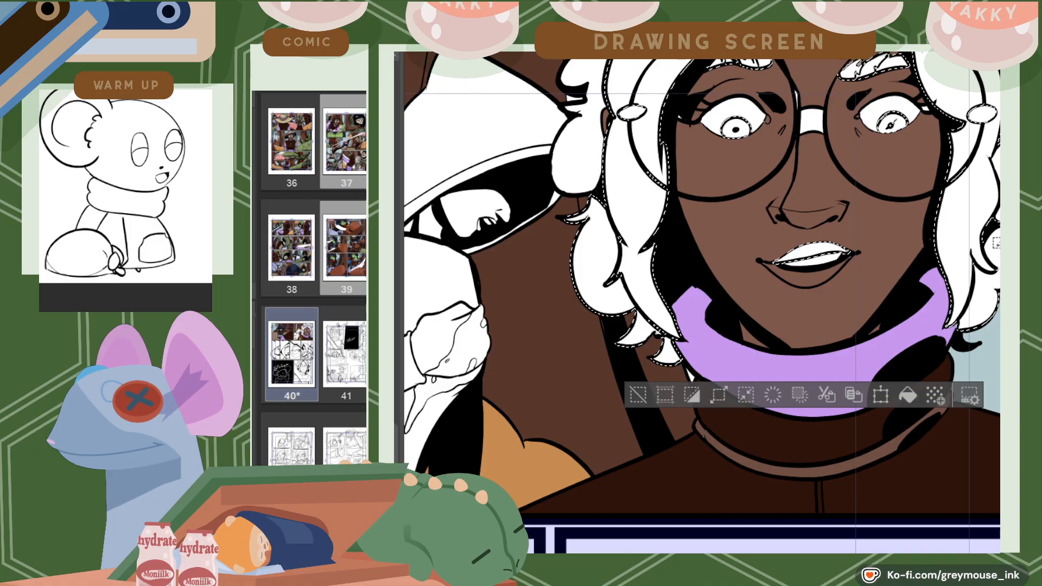
{"action": "scroll", "coordinate": [719, 158], "scroll_direction": "up", "scroll_amount": 5}
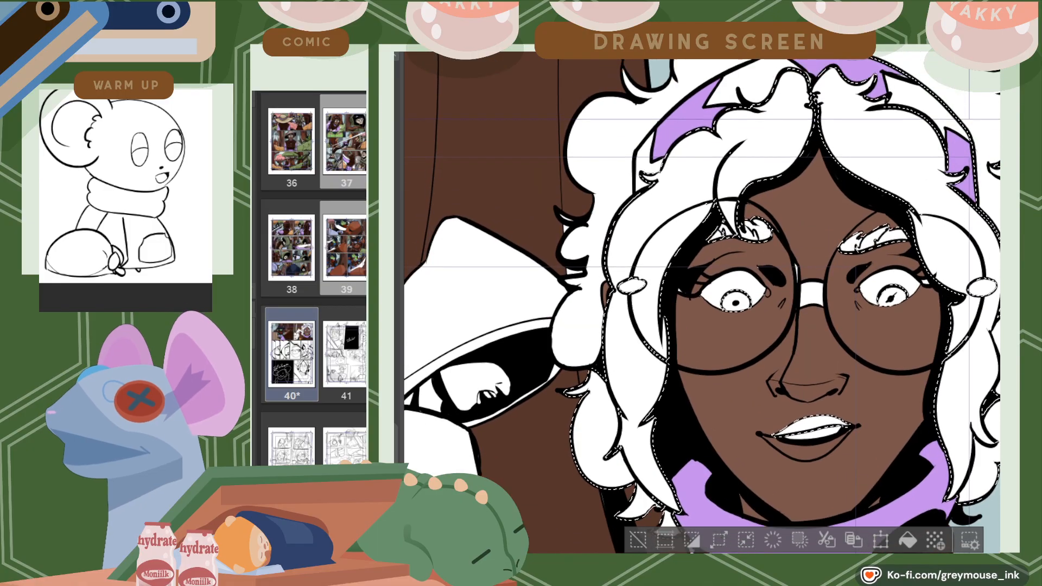
{"action": "left_click", "coordinate": [697, 183], "text": "shift"}
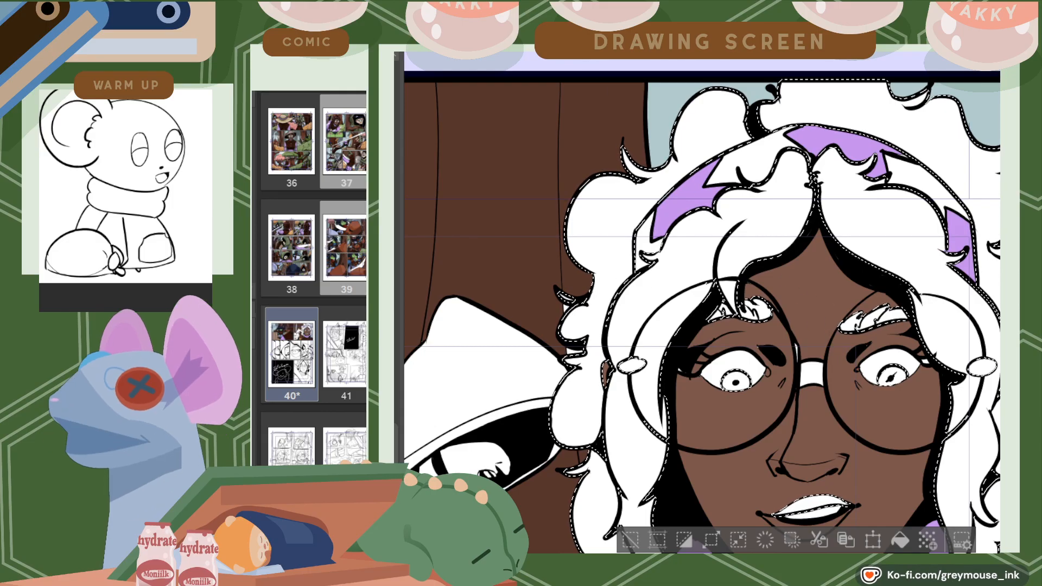
{"action": "key", "text": "ctrl+Tab"}
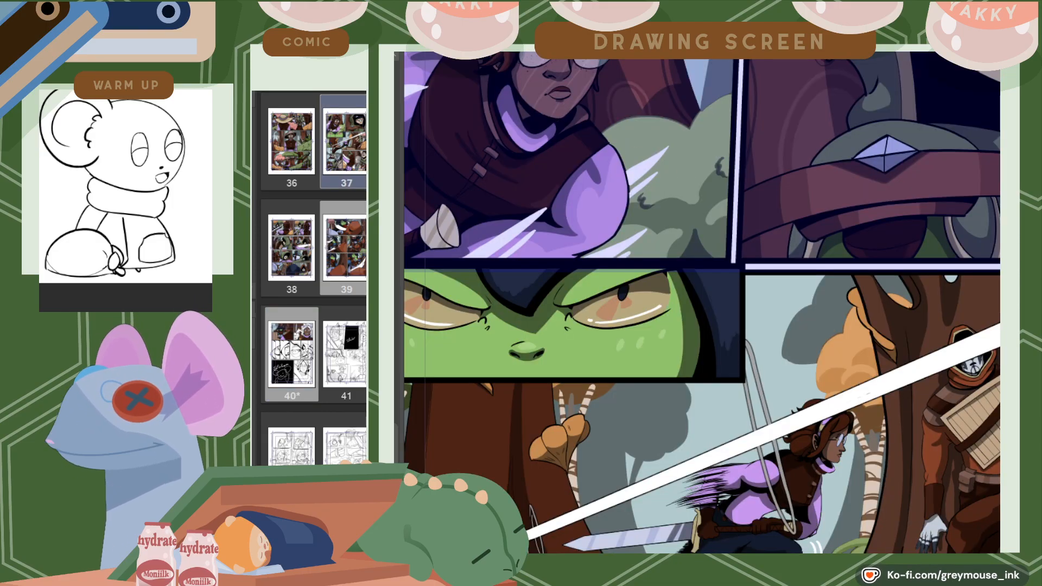
{"action": "scroll", "coordinate": [561, 129], "scroll_direction": "up", "scroll_amount": 4}
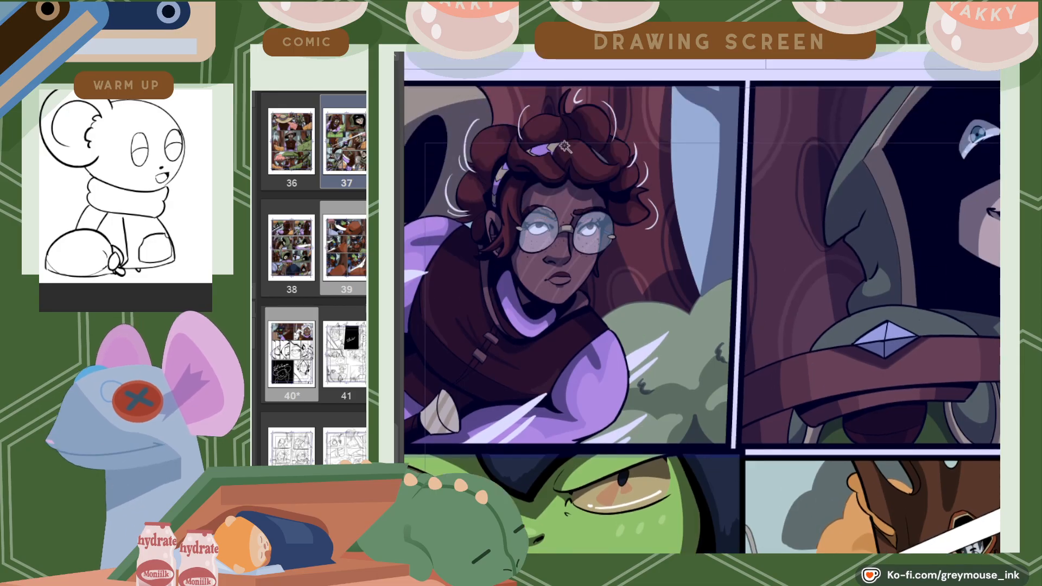
{"action": "key", "text": "ctrl+shift+Tab"}
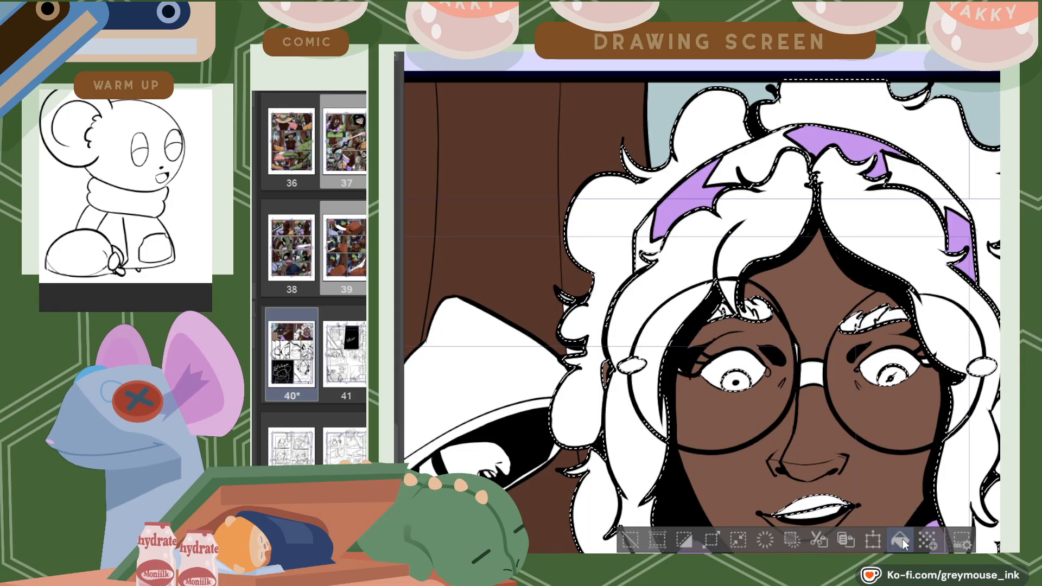
{"action": "scroll", "coordinate": [932, 506], "scroll_direction": "down", "scroll_amount": 4}
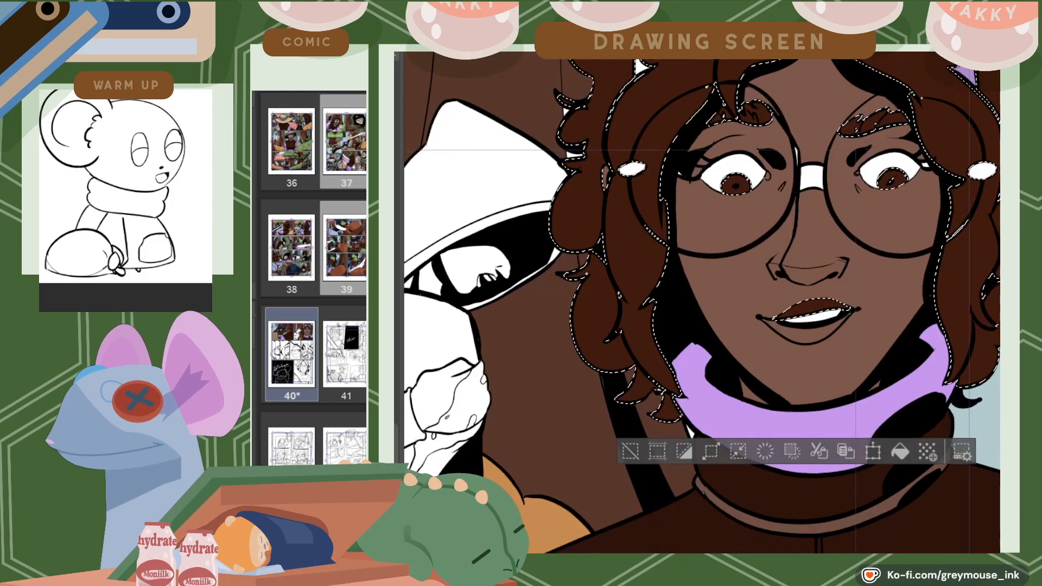
Select the whites of both eyes and the teeth, and fill them with the pale blue-white sampled from the character's eye on page 37
{"action": "left_click", "coordinate": [887, 176]}
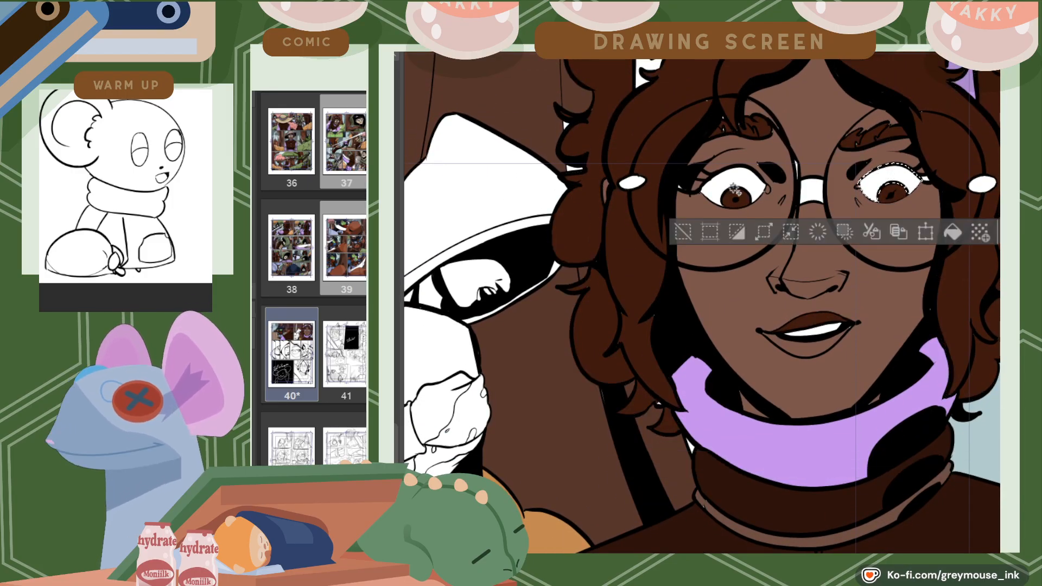
{"action": "left_click", "coordinate": [736, 178], "text": "shift"}
{"action": "left_click", "coordinate": [825, 333], "text": "shift"}
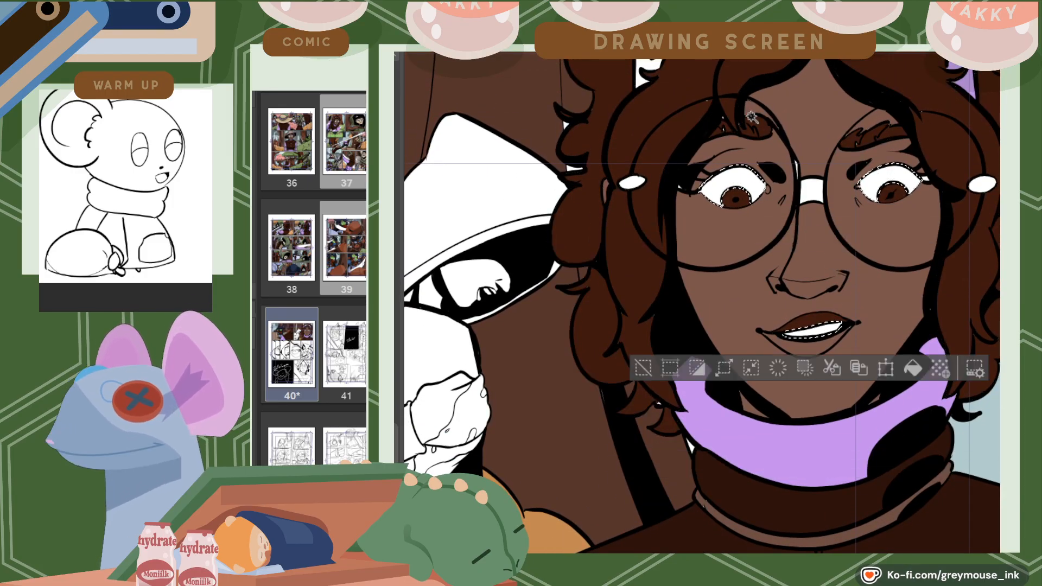
{"action": "key", "text": "ctrl+Tab"}
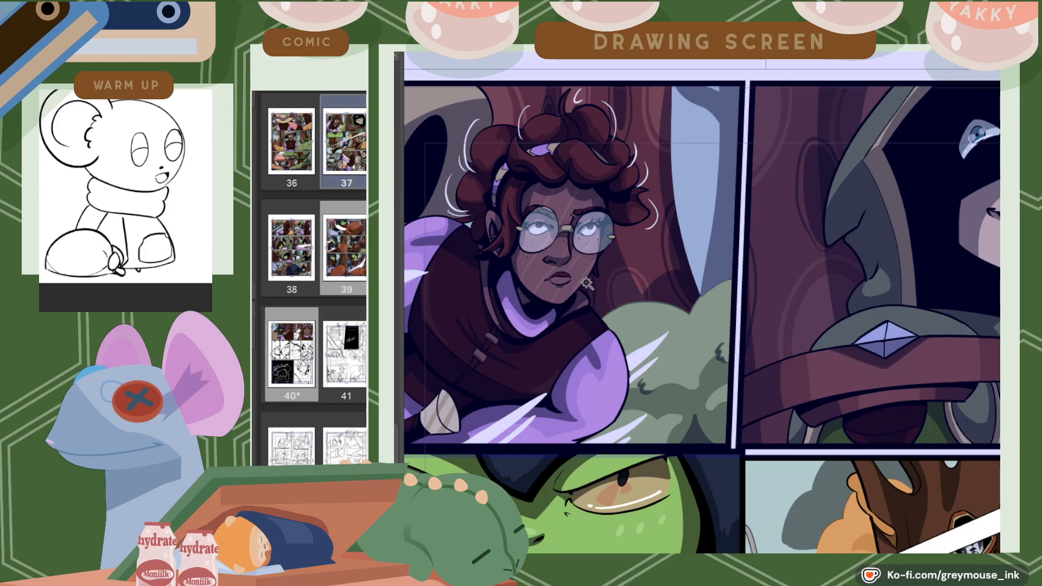
{"action": "left_click", "coordinate": [537, 228], "text": "alt"}
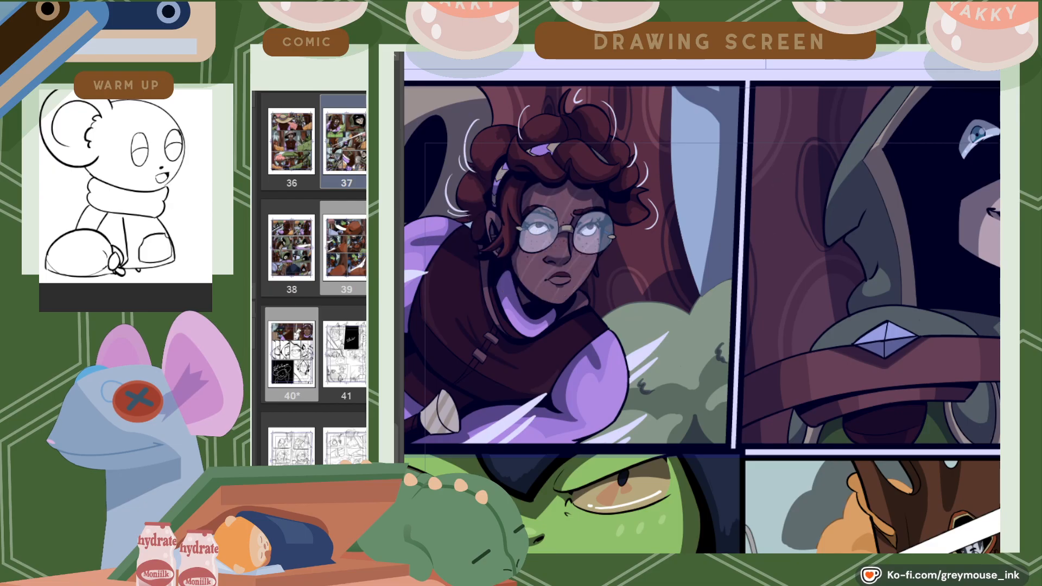
{"action": "key", "text": "ctrl+Tab"}
{"action": "key", "text": "ctrl+Tab"}
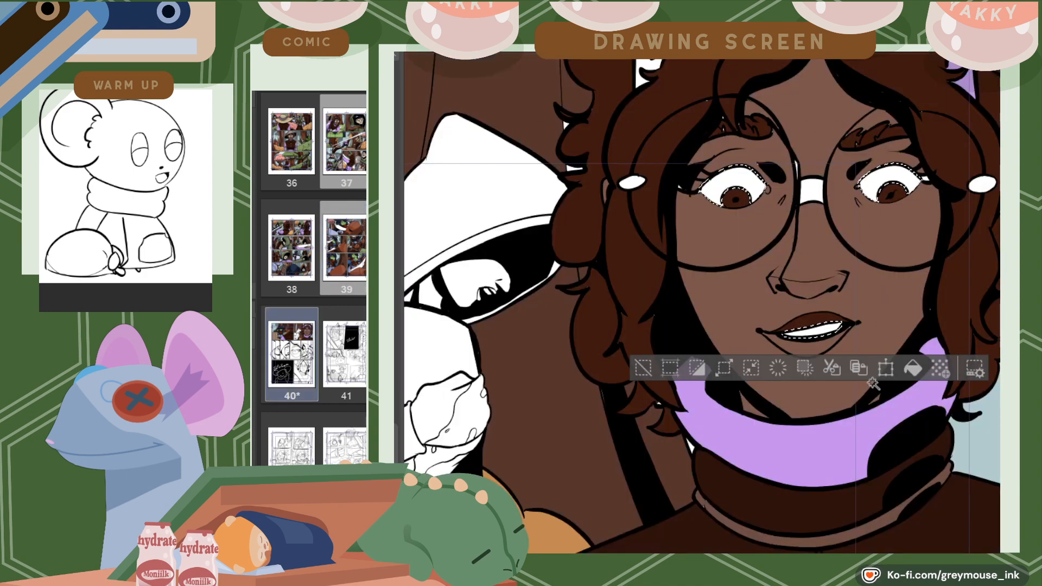
{"action": "left_click", "coordinate": [911, 373]}
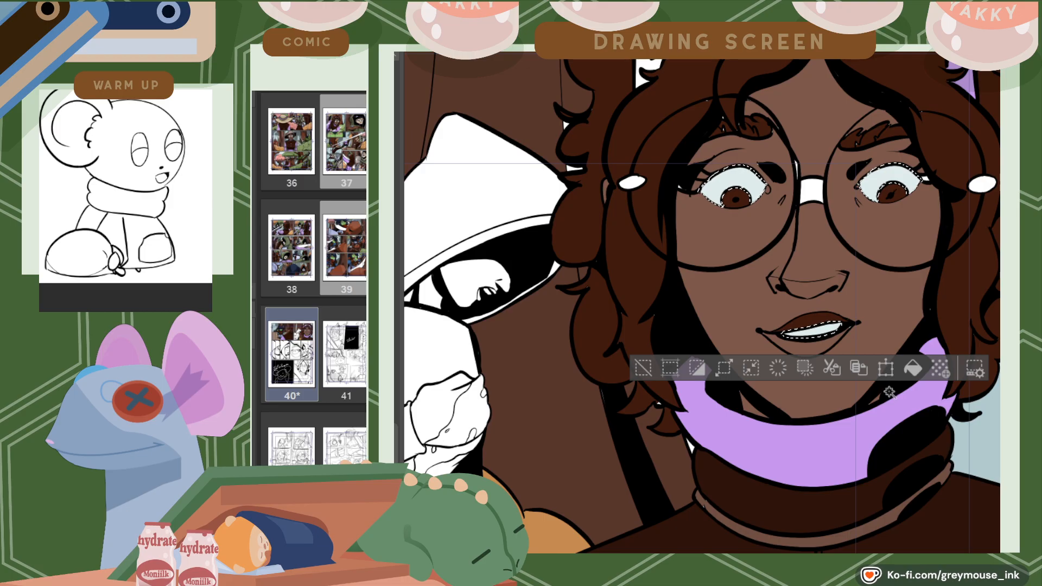
Select the glasses' hinges and nose bridge and the headband's white patches, and fill them with the tan from page 37
{"action": "left_click", "coordinate": [634, 182]}
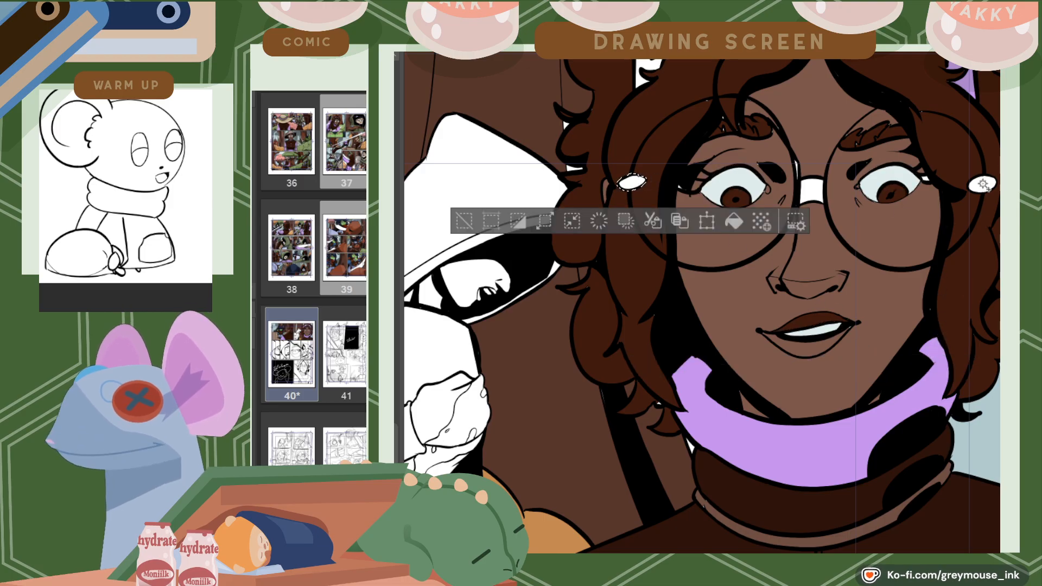
{"action": "left_click", "coordinate": [983, 184], "text": "shift"}
{"action": "scroll", "coordinate": [702, 303], "scroll_direction": "up", "scroll_amount": 4}
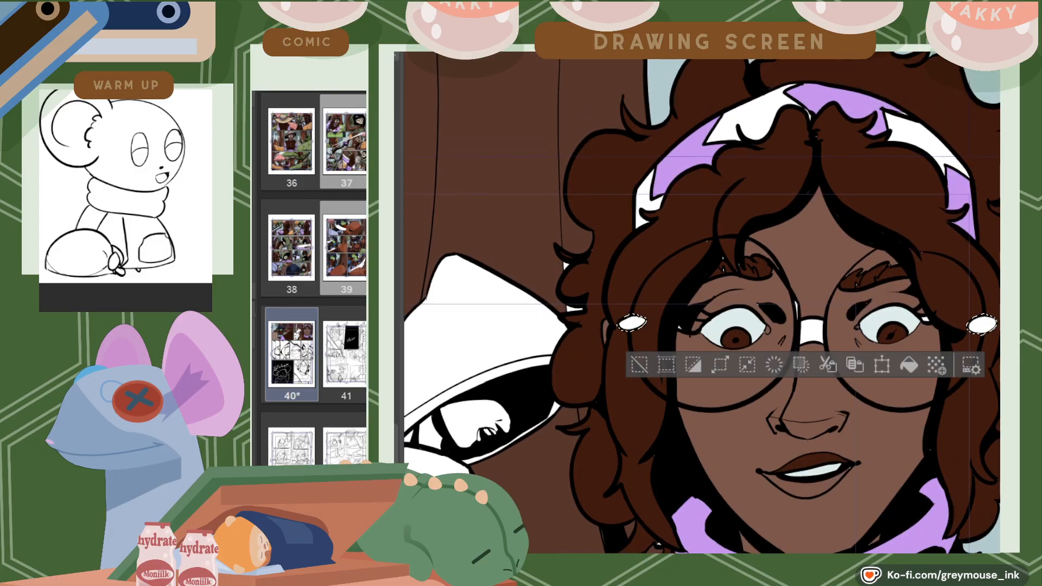
{"action": "left_click", "coordinate": [946, 151], "text": "shift"}
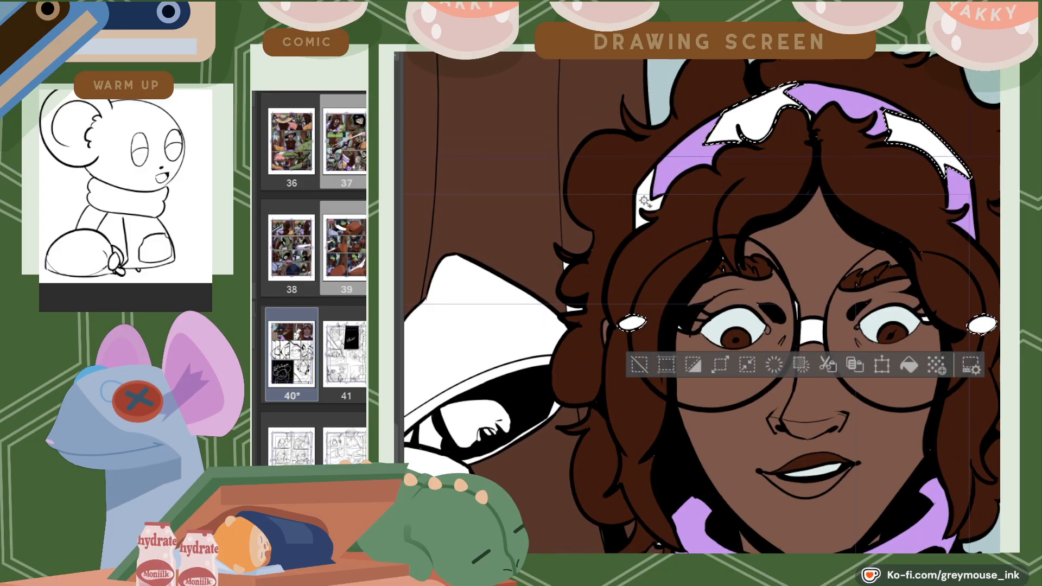
{"action": "key", "text": "ctrl+Tab"}
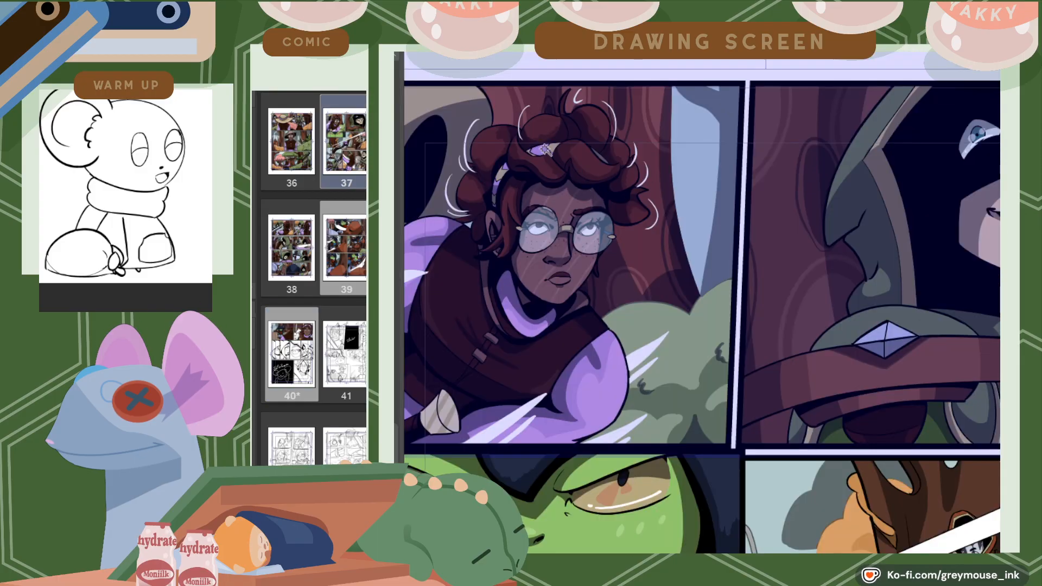
{"action": "key", "text": "ctrl+Tab"}
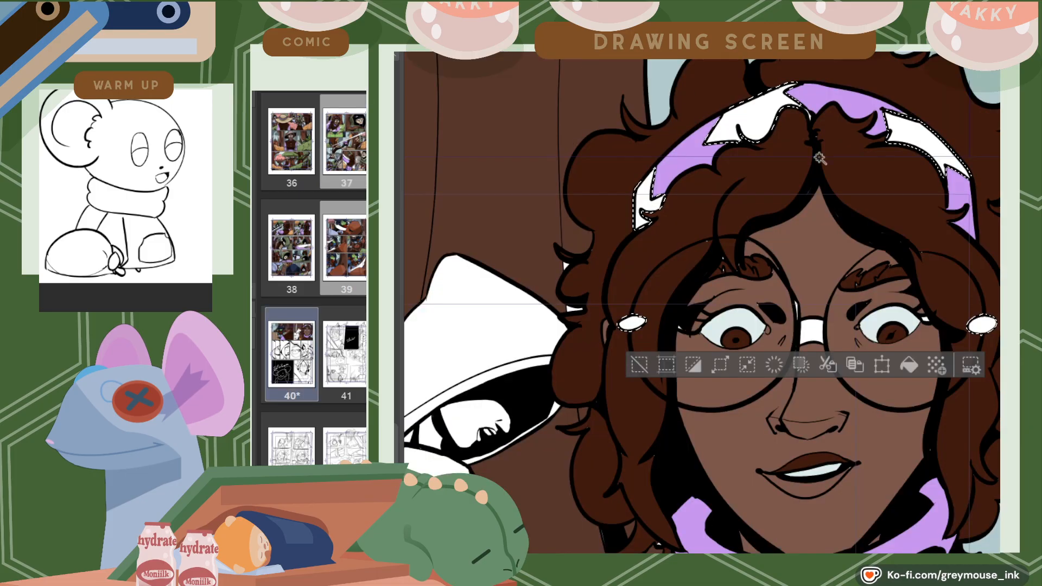
{"action": "left_click", "coordinate": [910, 366]}
{"action": "left_click", "coordinate": [818, 332]}
{"action": "left_click", "coordinate": [909, 376]}
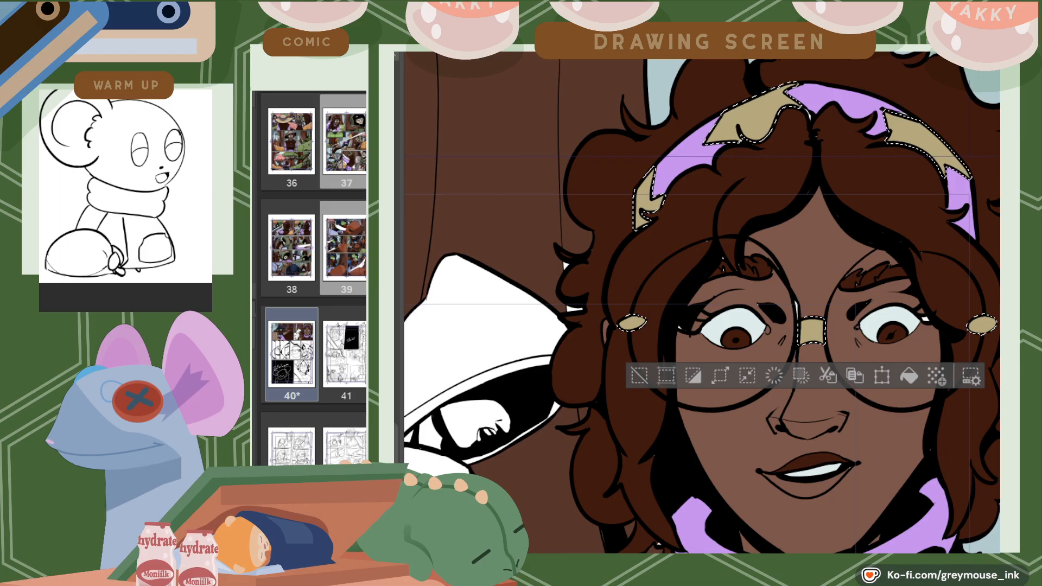
Select the trim along the hooded figure's hood, cape and lower garment edges, and fill it with the same tan
{"action": "scroll", "coordinate": [599, 285], "scroll_direction": "down", "scroll_amount": 7}
{"action": "scroll", "coordinate": [599, 286], "scroll_direction": "up", "scroll_amount": 5}
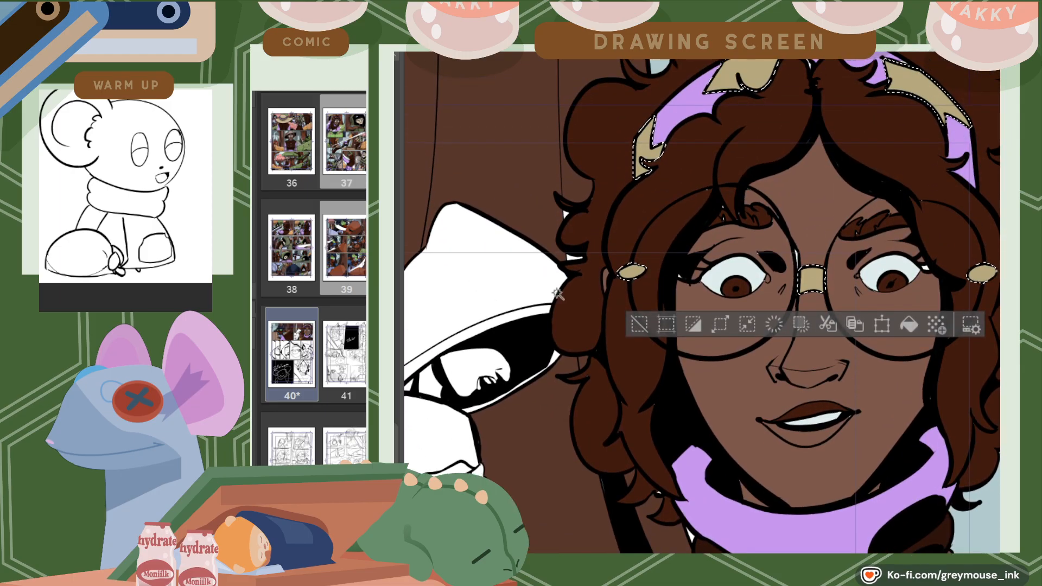
{"action": "left_click", "coordinate": [554, 357]}
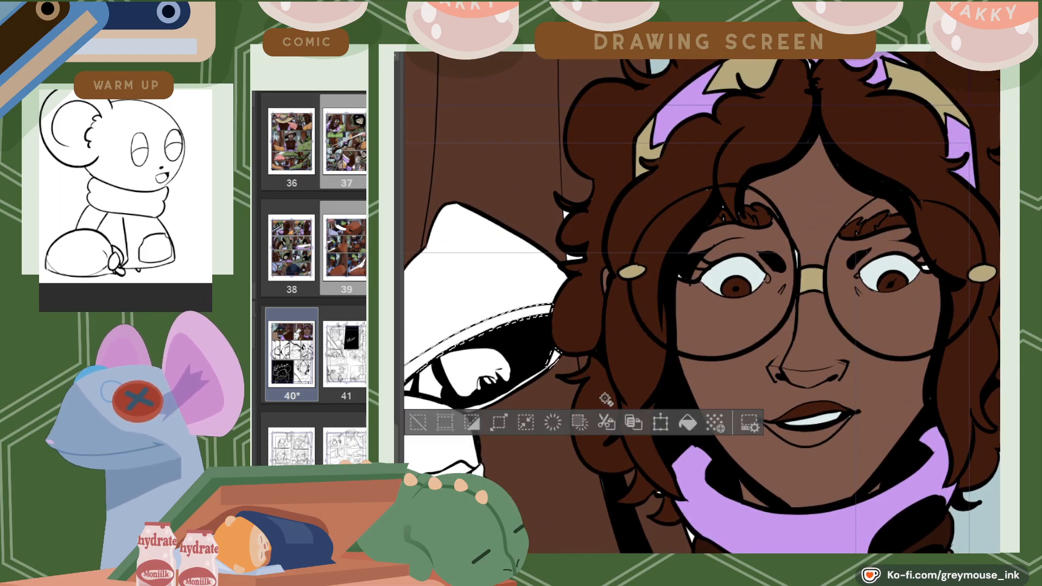
{"action": "left_click", "coordinate": [527, 388], "text": "shift"}
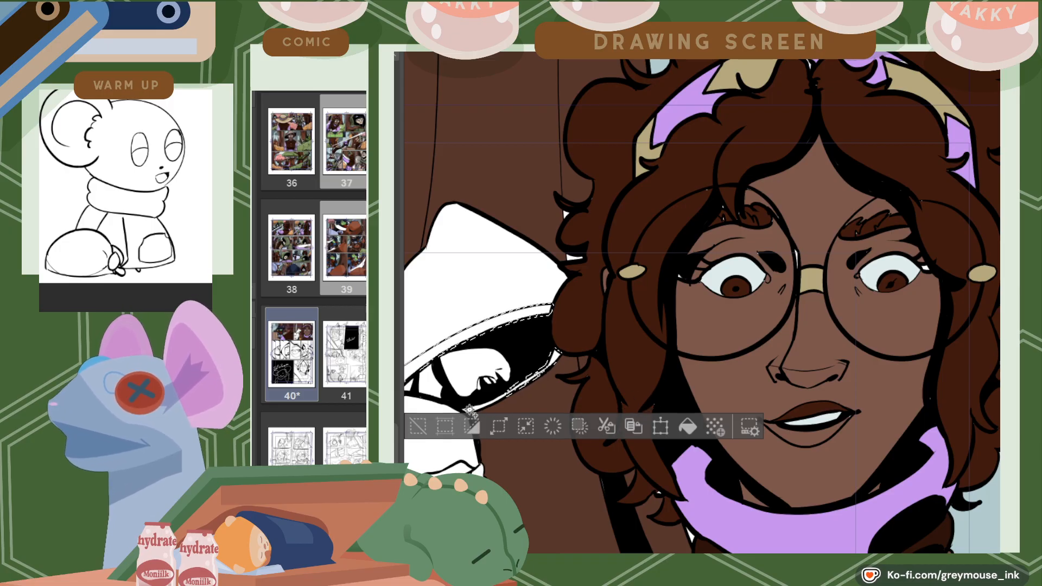
{"action": "scroll", "coordinate": [491, 400], "scroll_direction": "left", "scroll_amount": 3}
{"action": "scroll", "coordinate": [700, 303], "scroll_direction": "left", "scroll_amount": 1}
{"action": "left_click", "coordinate": [543, 489], "text": "shift"}
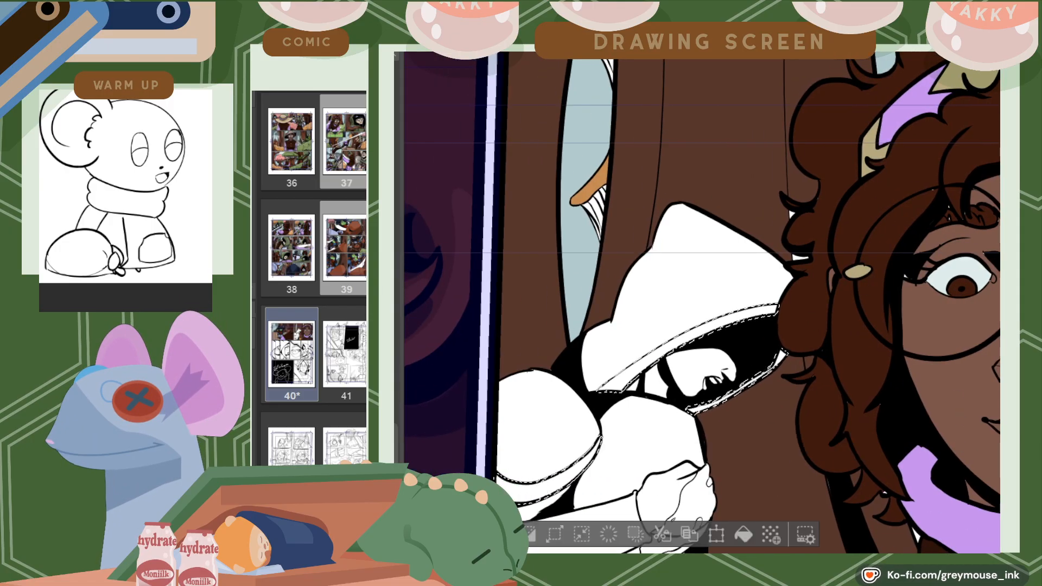
{"action": "scroll", "coordinate": [703, 302], "scroll_direction": "down", "scroll_amount": 5}
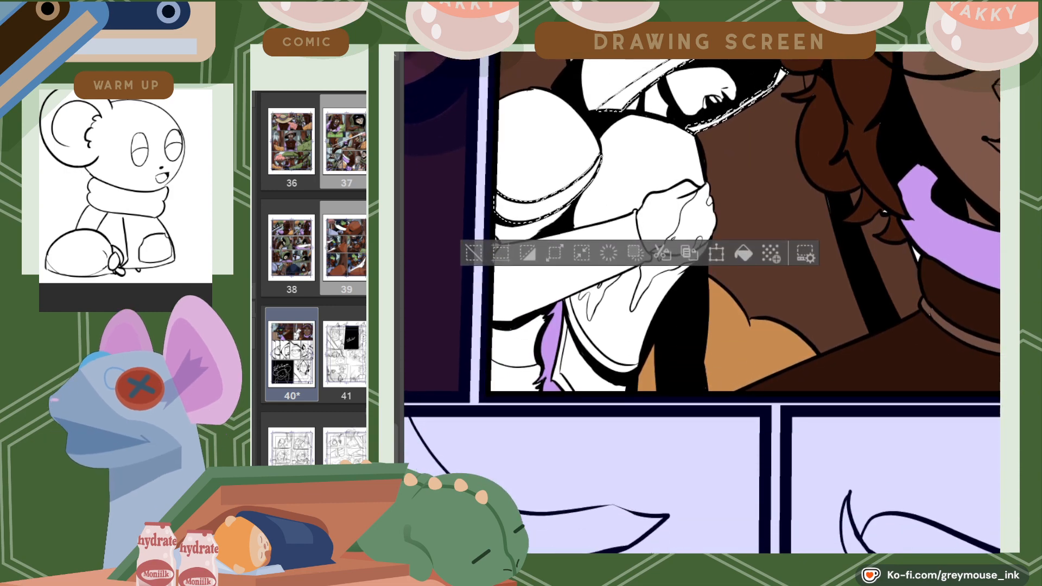
{"action": "left_click", "coordinate": [597, 354], "text": "shift"}
{"action": "left_click", "coordinate": [560, 361], "text": "shift"}
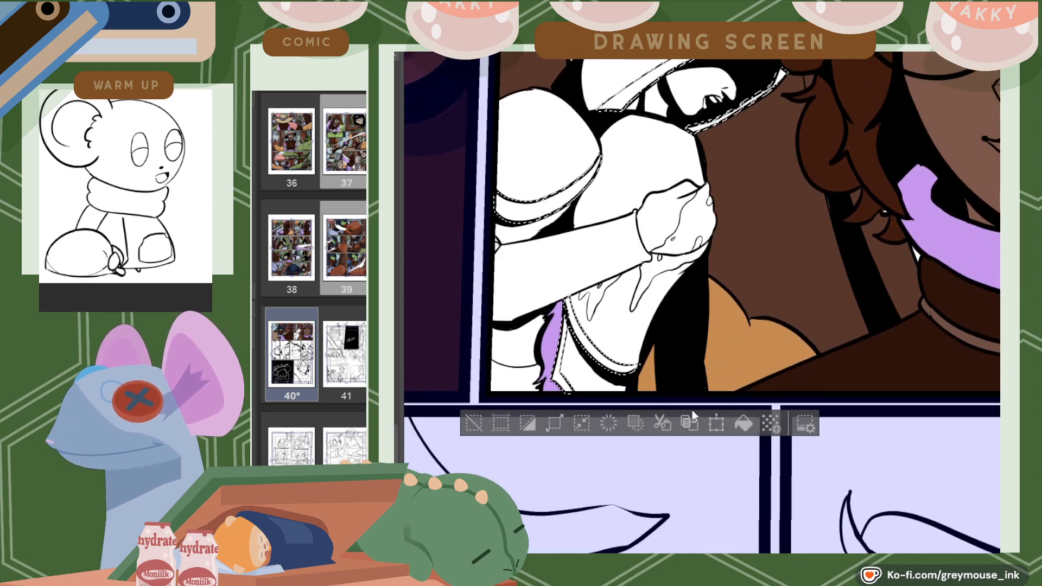
{"action": "left_click", "coordinate": [744, 423]}
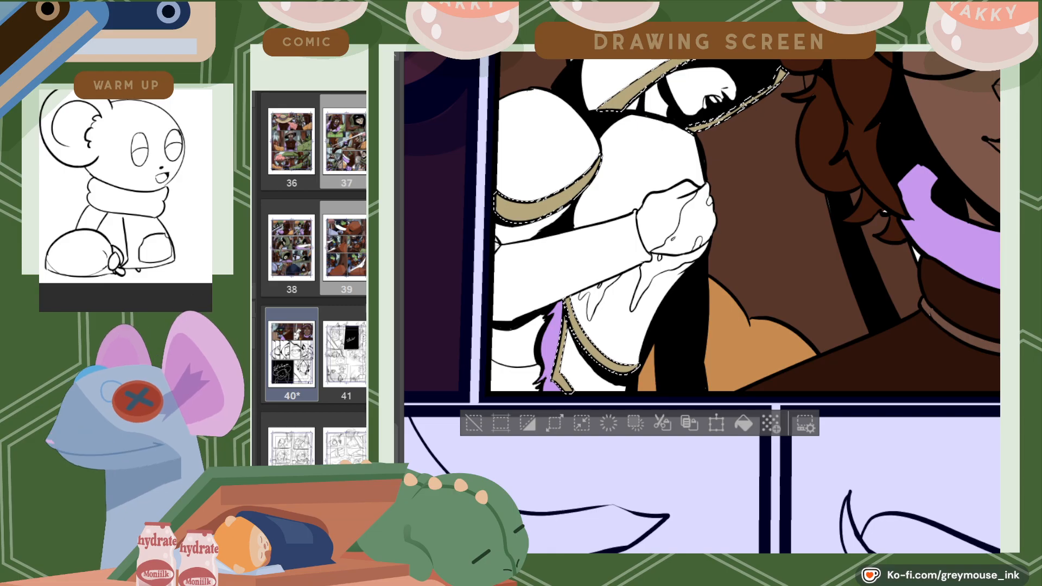
Select the hooded figure's hood, shoulder capes and lower garment panels, and fill them with the olive green sampled from the hood on page 37
{"action": "scroll", "coordinate": [702, 302], "scroll_direction": "up", "scroll_amount": 2}
{"action": "left_click", "coordinate": [630, 48]}
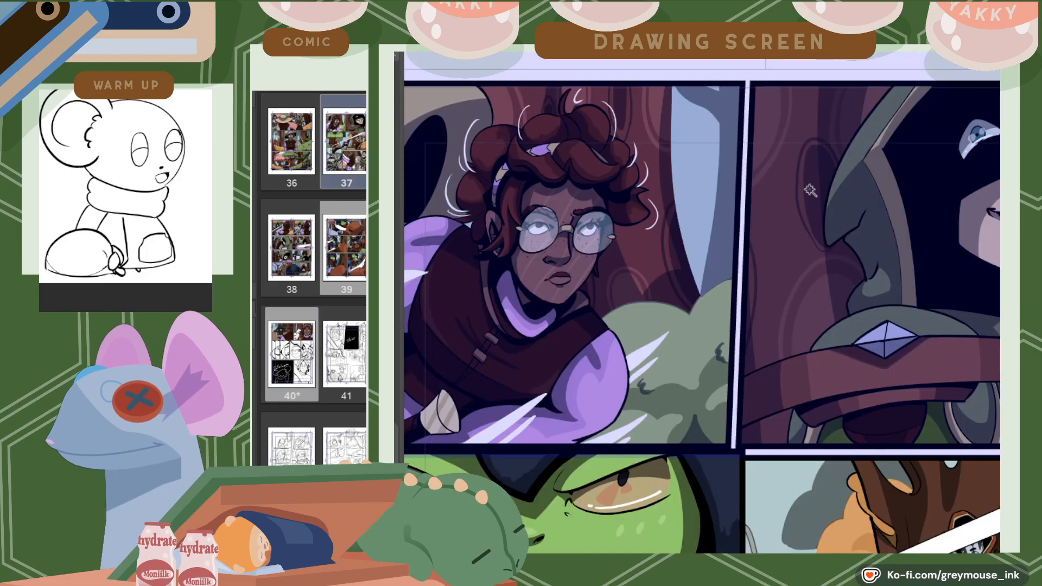
{"action": "right_click", "coordinate": [856, 148]}
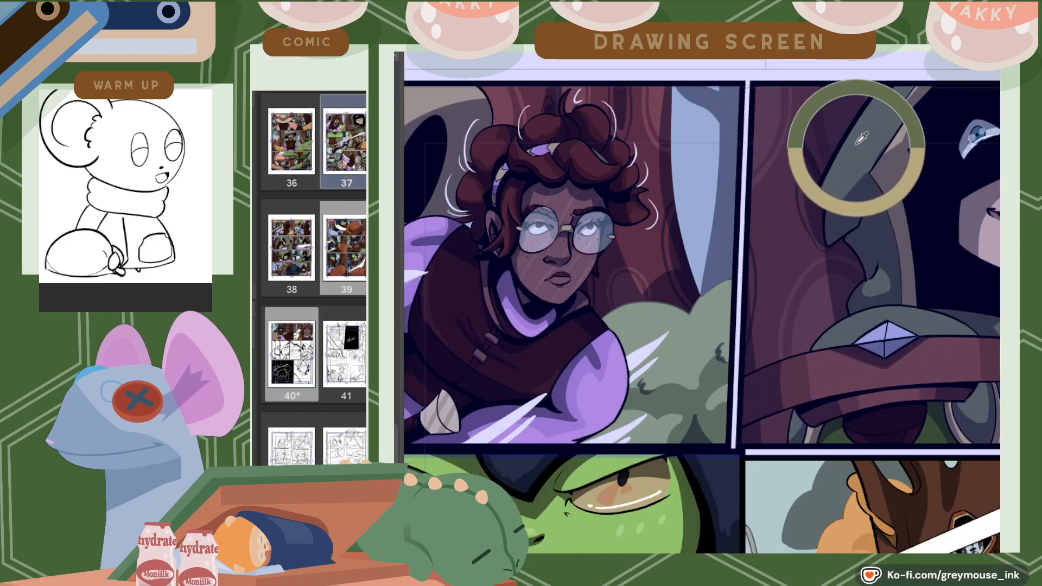
{"action": "left_click", "coordinate": [467, 49]}
{"action": "left_click", "coordinate": [637, 166]}
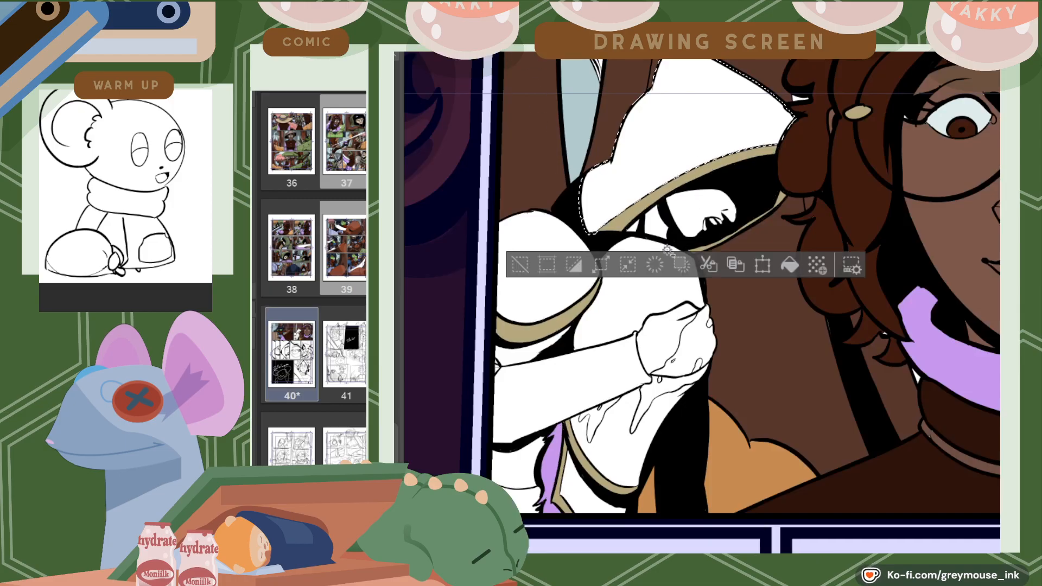
{"action": "left_click", "coordinate": [639, 298], "text": "shift"}
{"action": "left_click", "coordinate": [583, 494], "text": "shift"}
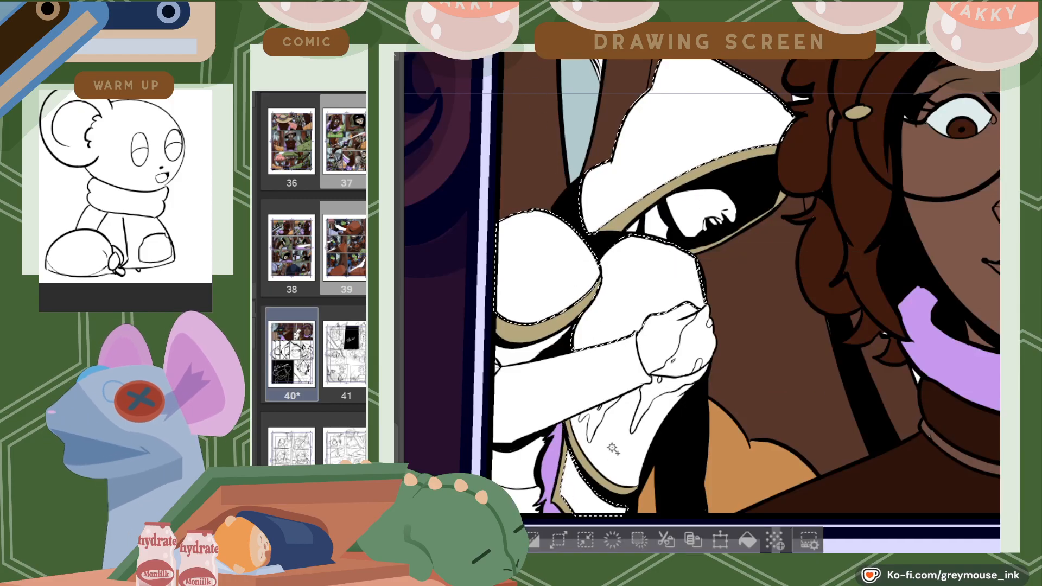
{"action": "left_click", "coordinate": [748, 539]}
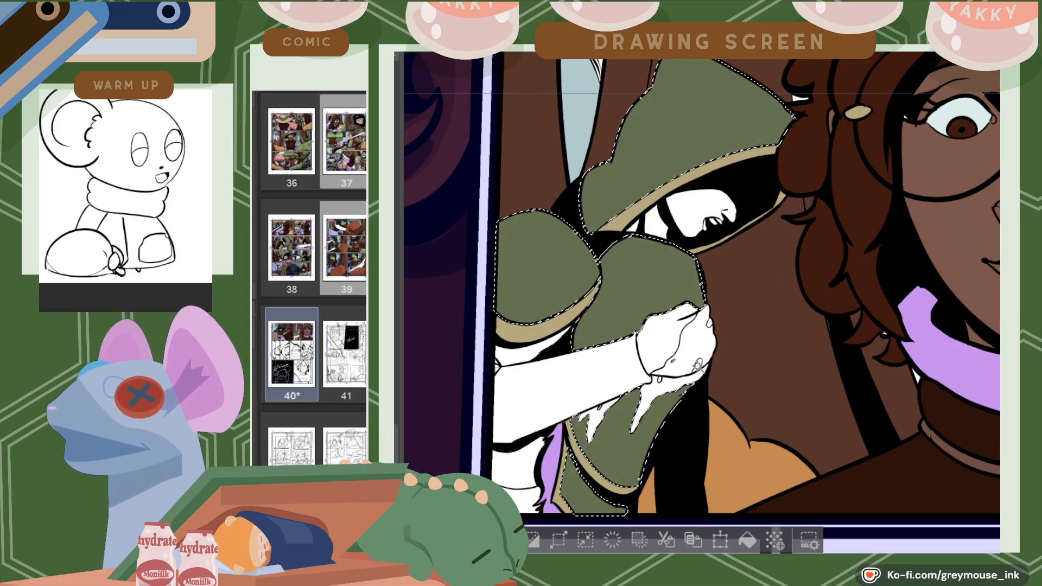
{"action": "left_click", "coordinate": [682, 378]}
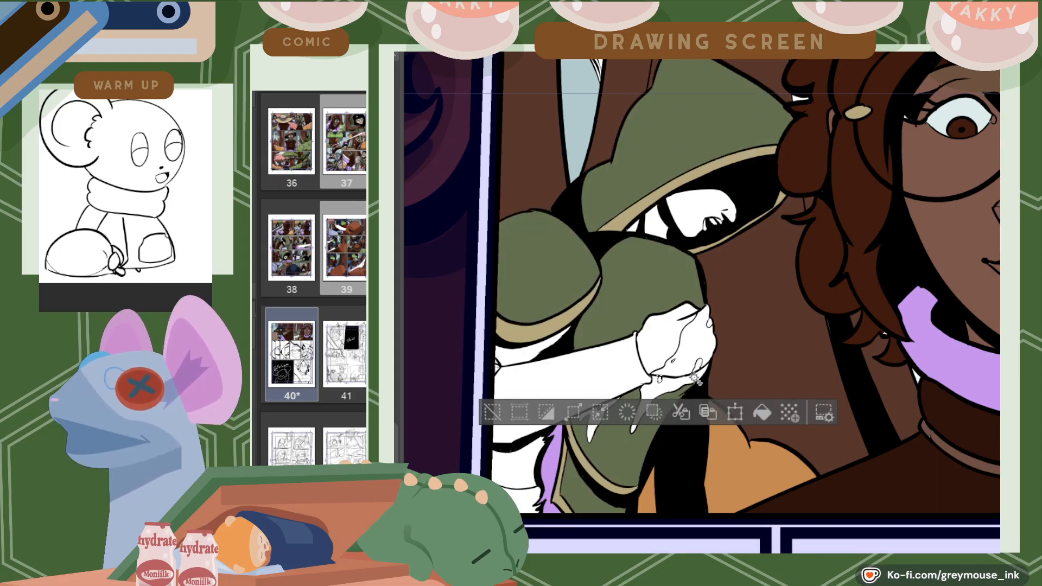
{"action": "left_click", "coordinate": [764, 413]}
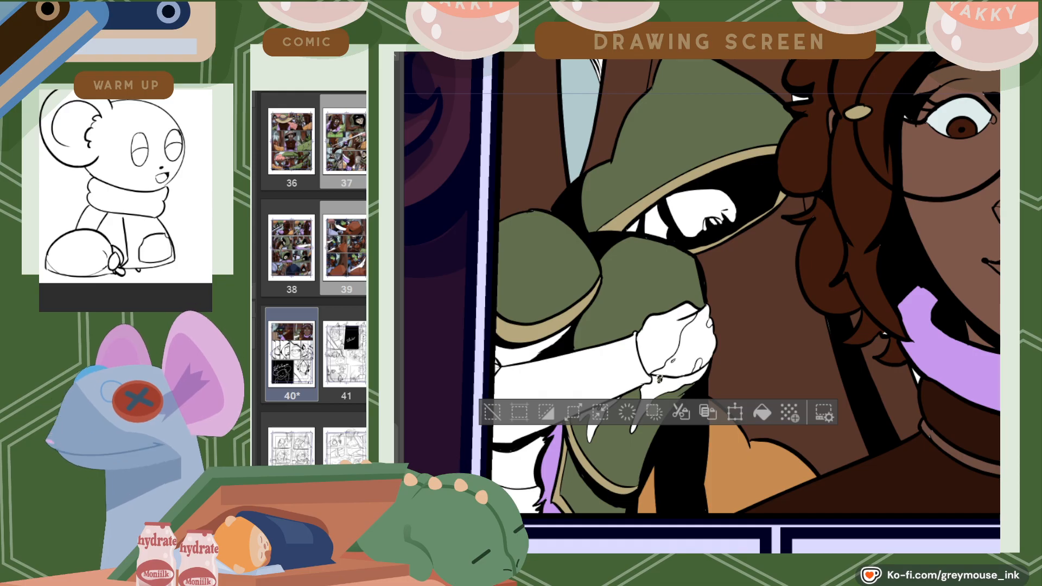
Select the hooded figure's forearm and the small patch at the panel's lower edge, and fill them with the dark brown from page 37
{"action": "left_click", "coordinate": [666, 52]}
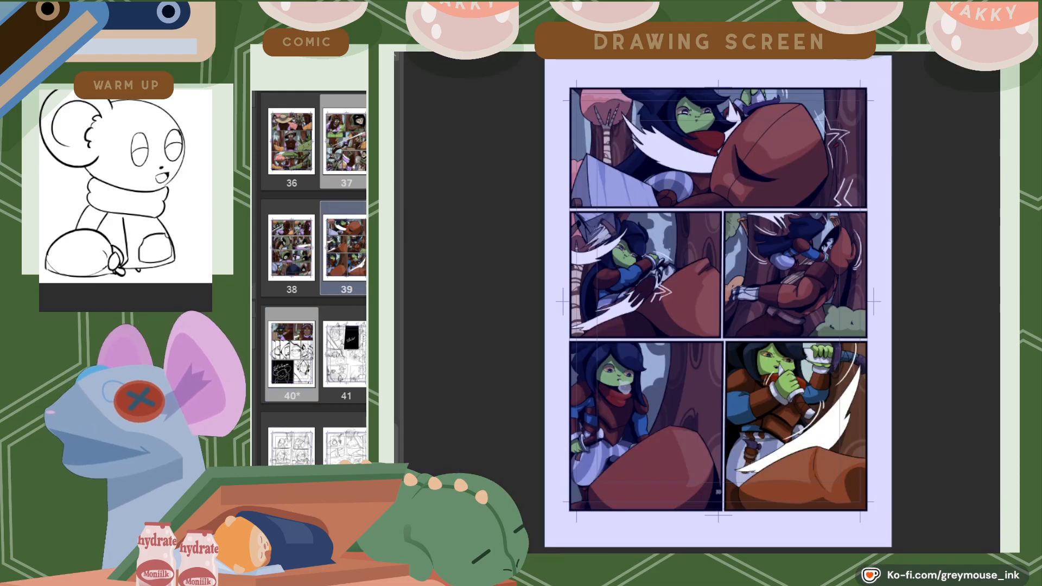
{"action": "left_click", "coordinate": [682, 52]}
{"action": "scroll", "coordinate": [869, 489], "scroll_direction": "right", "scroll_amount": 4}
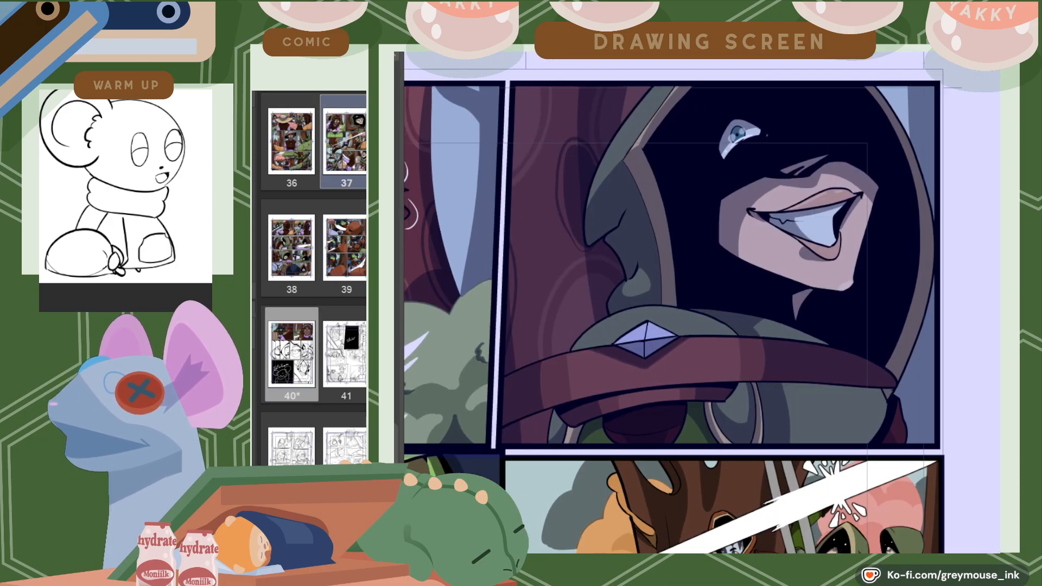
{"action": "scroll", "coordinate": [962, 482], "scroll_direction": "down", "scroll_amount": 3}
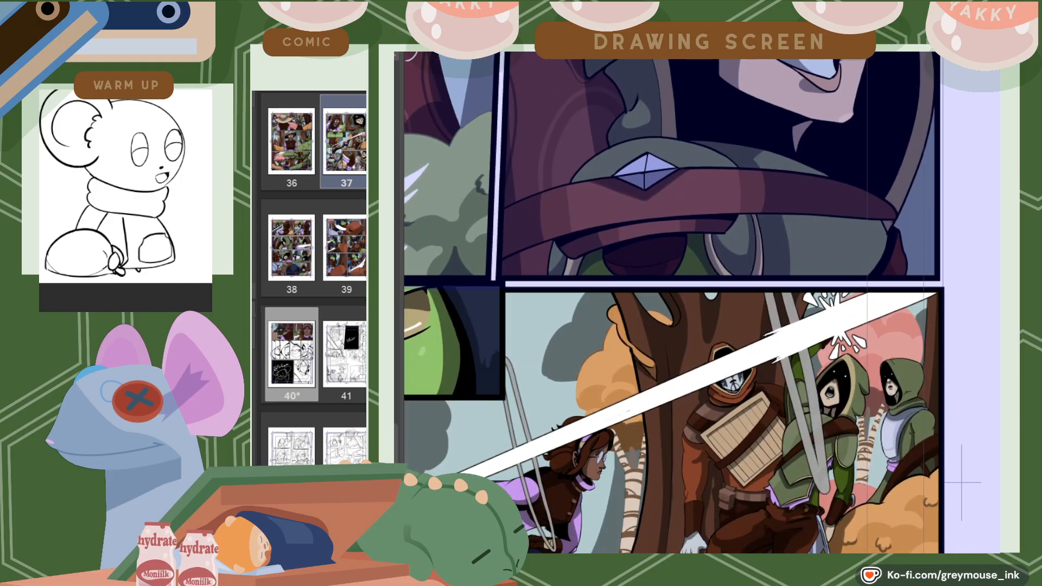
{"action": "left_click_drag", "start_coordinate": [902, 261], "coordinate": [889, 272]}
{"action": "left_click", "coordinate": [477, 48]}
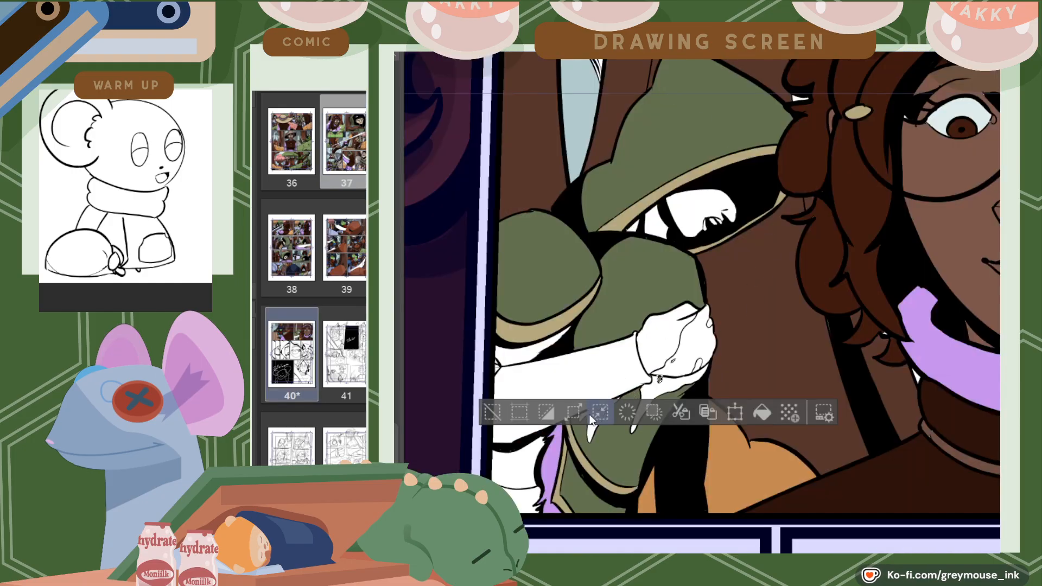
{"action": "left_click", "coordinate": [587, 379]}
{"action": "left_click", "coordinate": [520, 502], "text": "shift"}
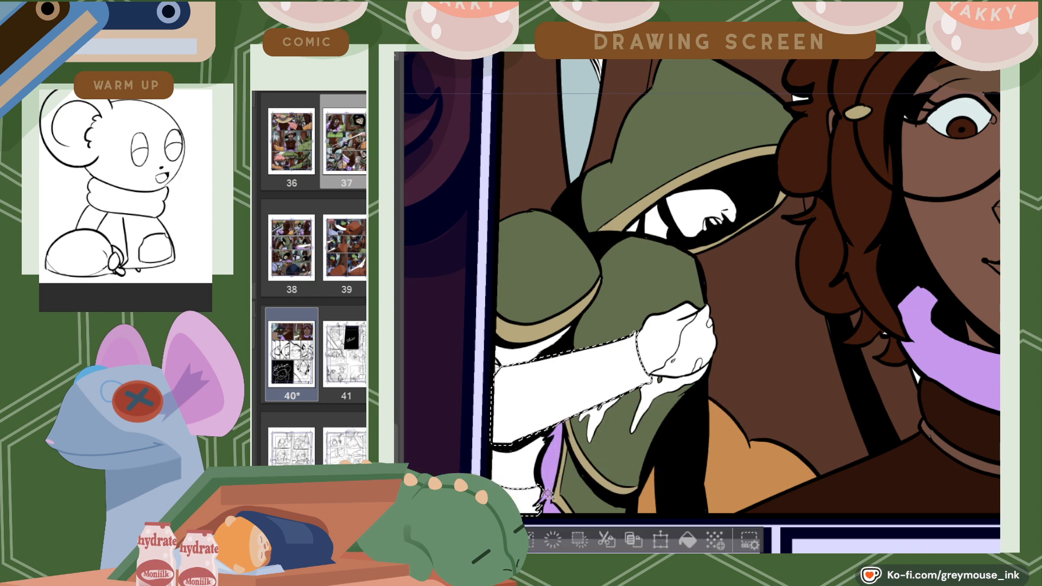
{"action": "left_click", "coordinate": [688, 540]}
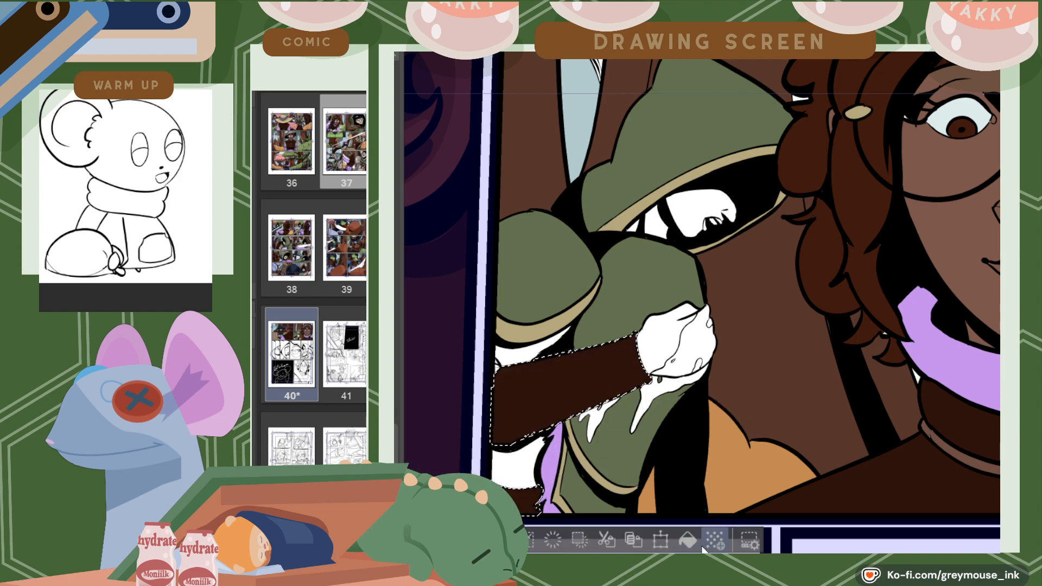
Select the undergarment areas above and below the hooded figure's forearm, and fill them with the dark leaf green from page 37
{"action": "left_click", "coordinate": [434, 48]}
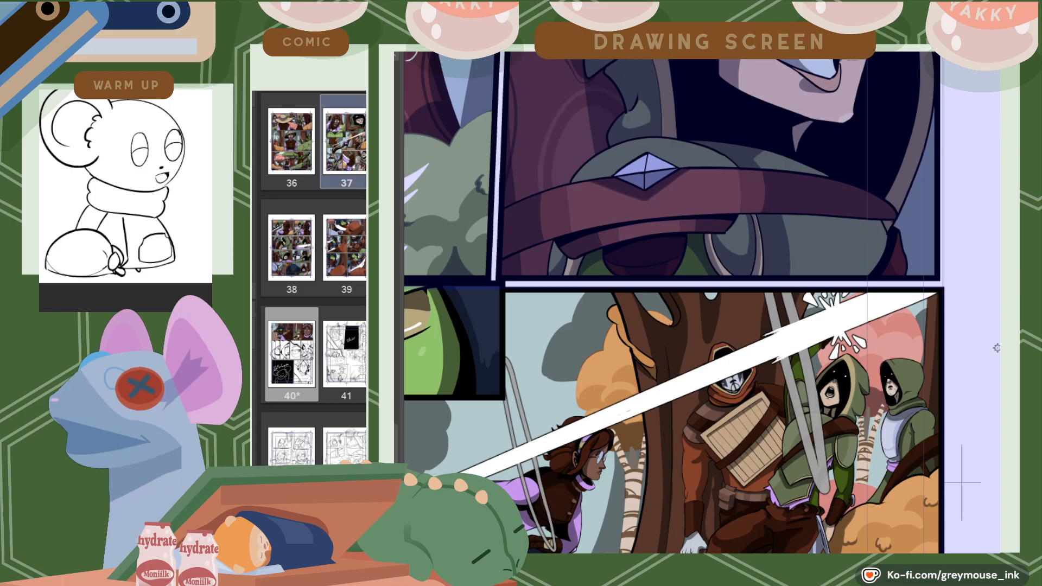
{"action": "scroll", "coordinate": [674, 302], "scroll_direction": "down", "scroll_amount": 2}
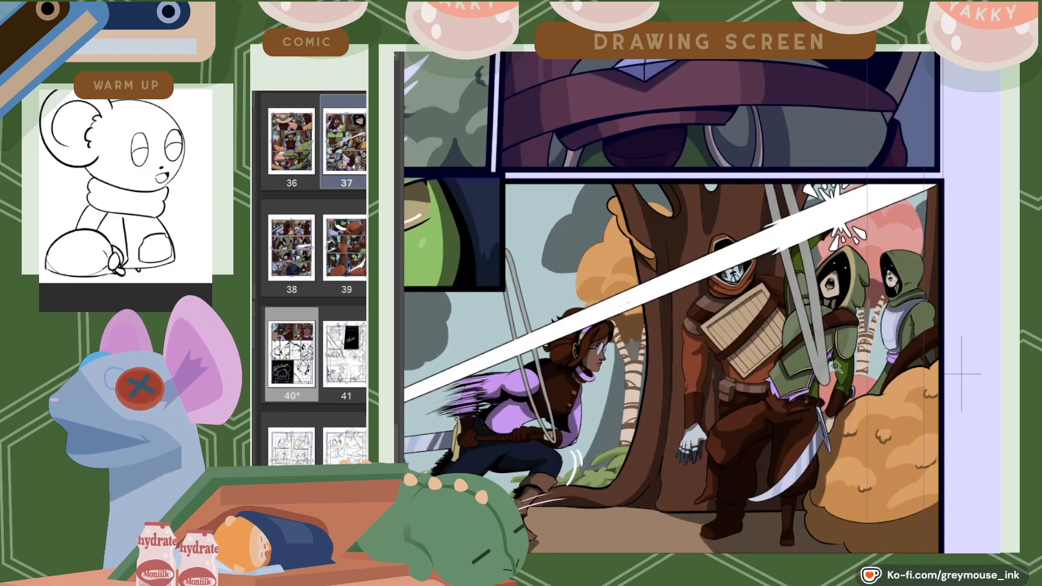
{"action": "key", "text": "ctrl+Tab"}
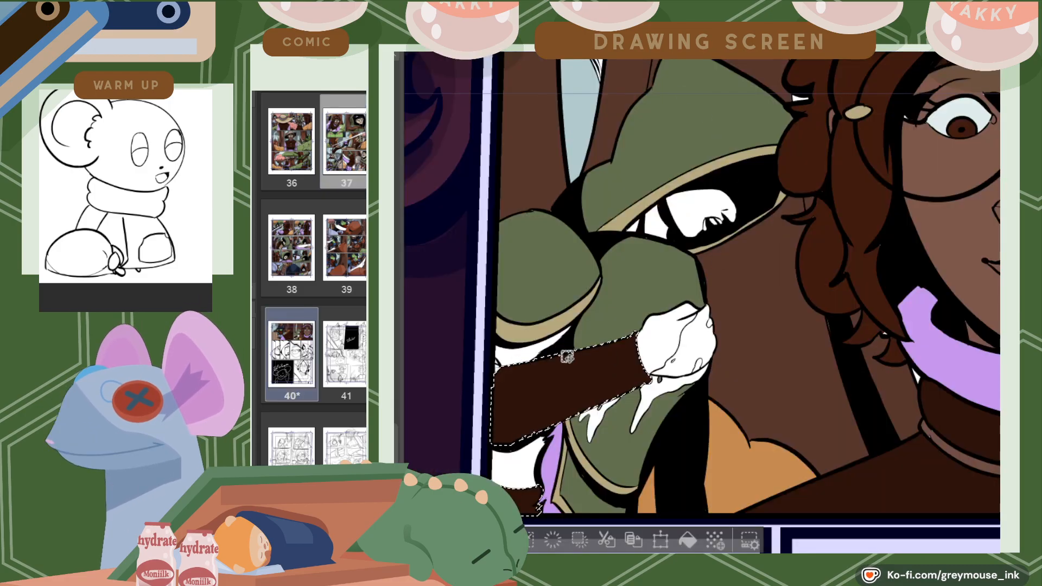
{"action": "left_click", "coordinate": [530, 352]}
{"action": "left_click", "coordinate": [519, 471], "text": "shift"}
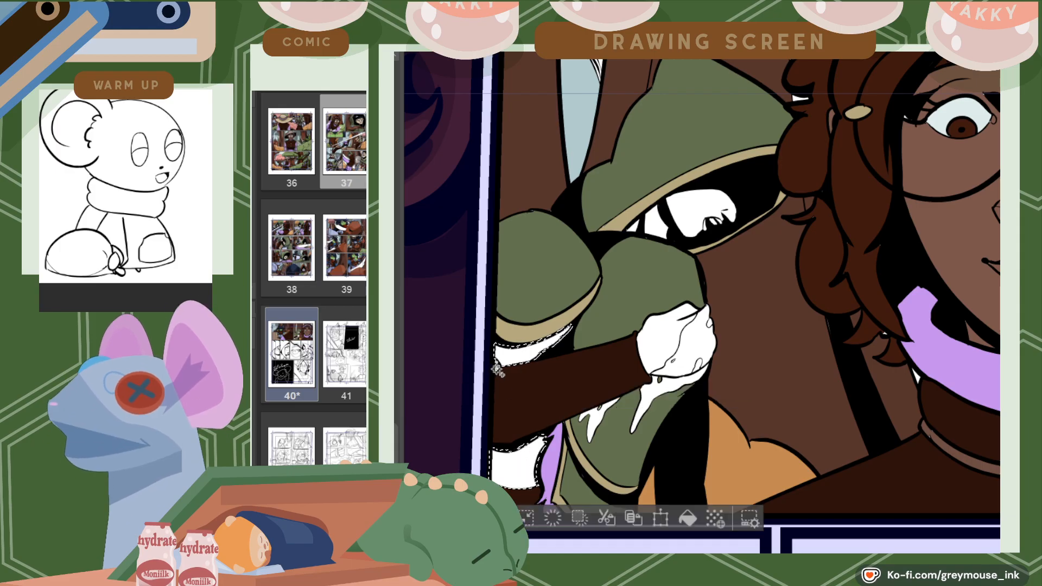
{"action": "left_click", "coordinate": [688, 518]}
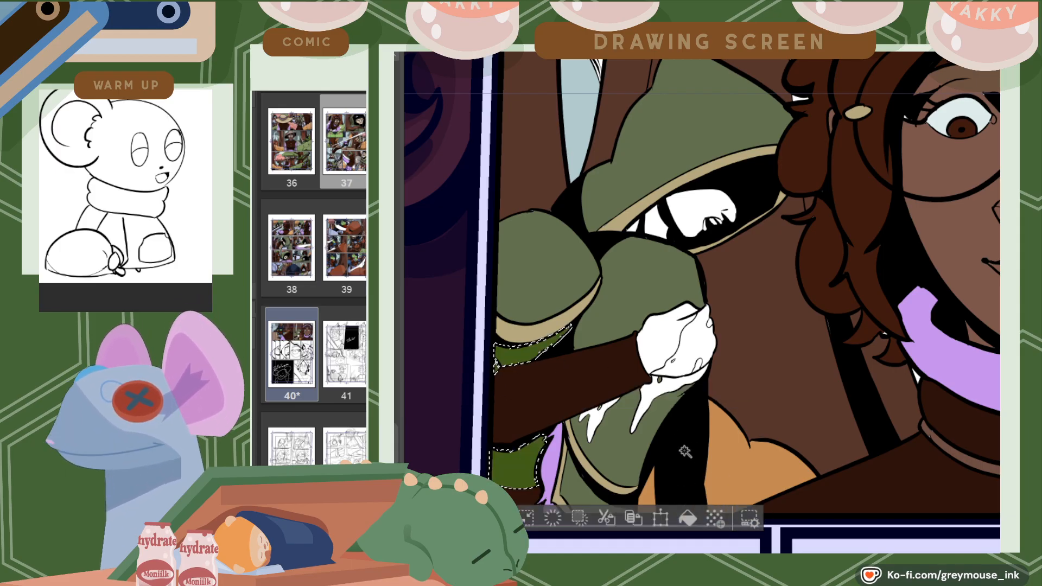
Select the blood on the hooded figure's hand with its drips, and fill it with the dark red sampled from the blood on page 37
{"action": "left_click", "coordinate": [649, 400]}
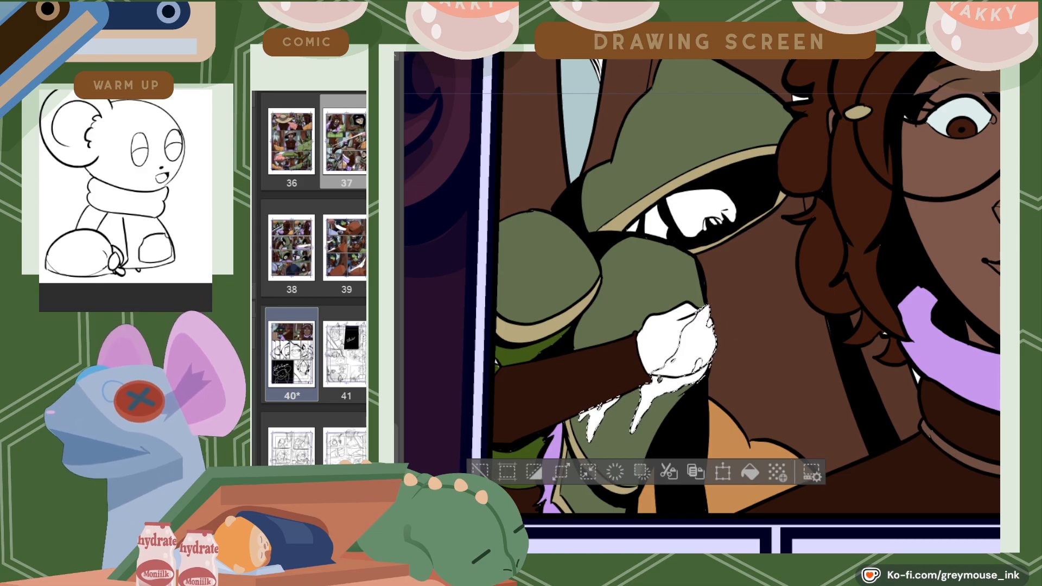
{"action": "left_click", "coordinate": [640, 46]}
{"action": "scroll", "coordinate": [673, 304], "scroll_direction": "down", "scroll_amount": 8}
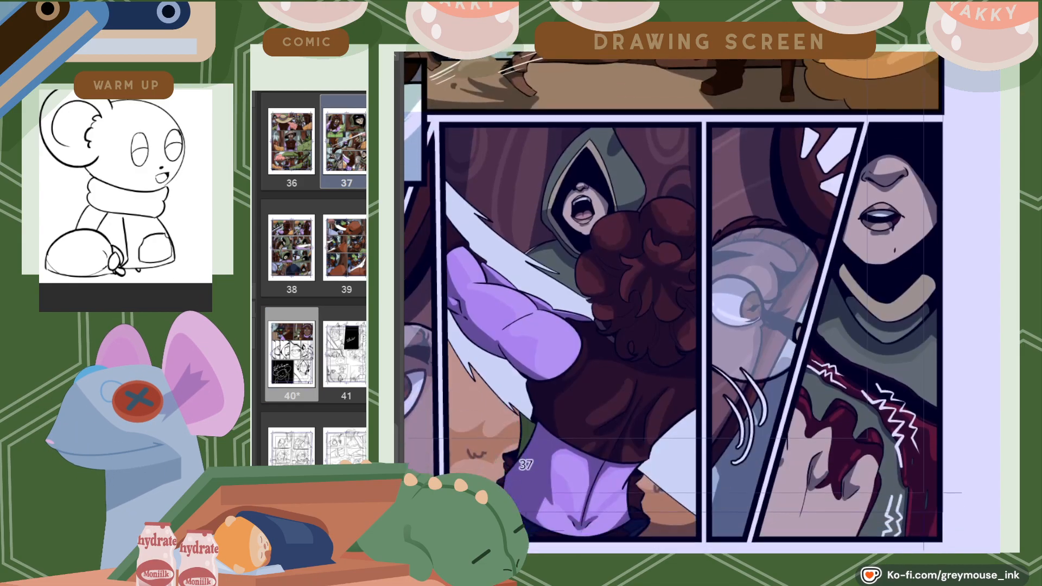
{"action": "left_click", "coordinate": [838, 428], "text": "alt"}
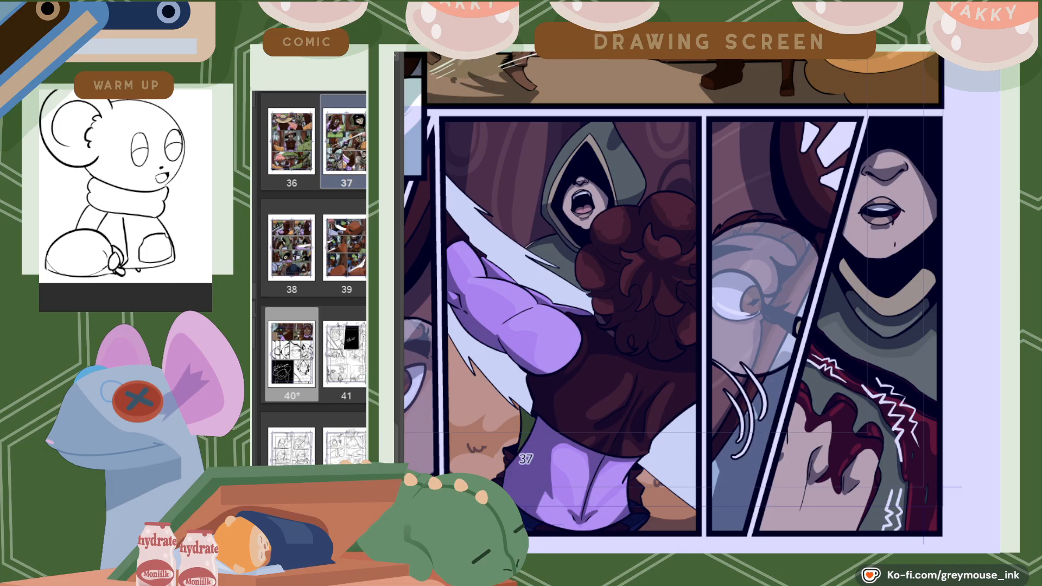
{"action": "left_click", "coordinate": [570, 48]}
{"action": "left_click", "coordinate": [752, 471]}
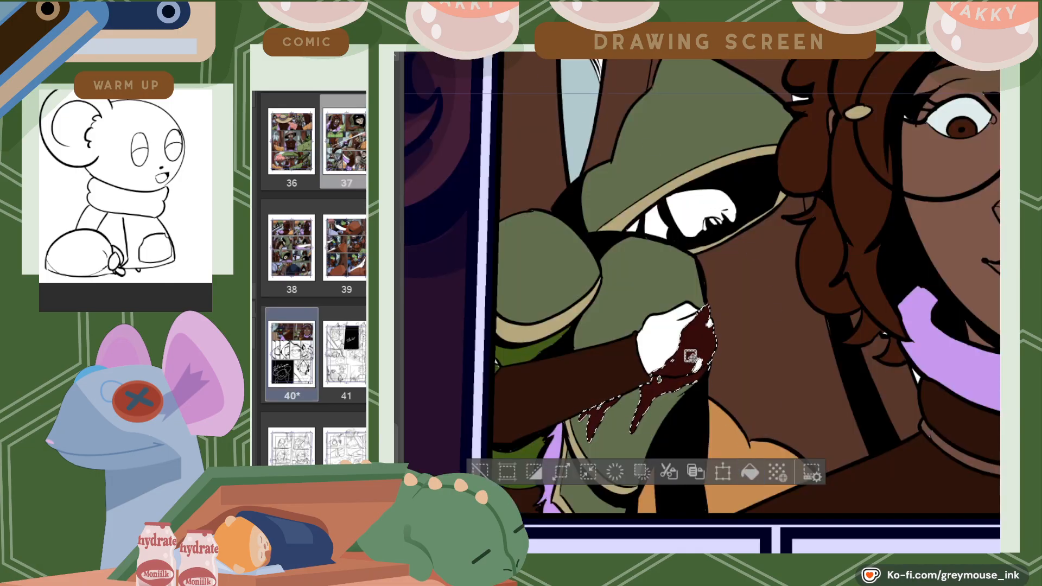
Select the bare skin of the hooded figure's hand, face and neck, and fill it with the pale skin colour from page 37
{"action": "left_click", "coordinate": [700, 332]}
{"action": "left_click", "coordinate": [710, 322], "text": "shift"}
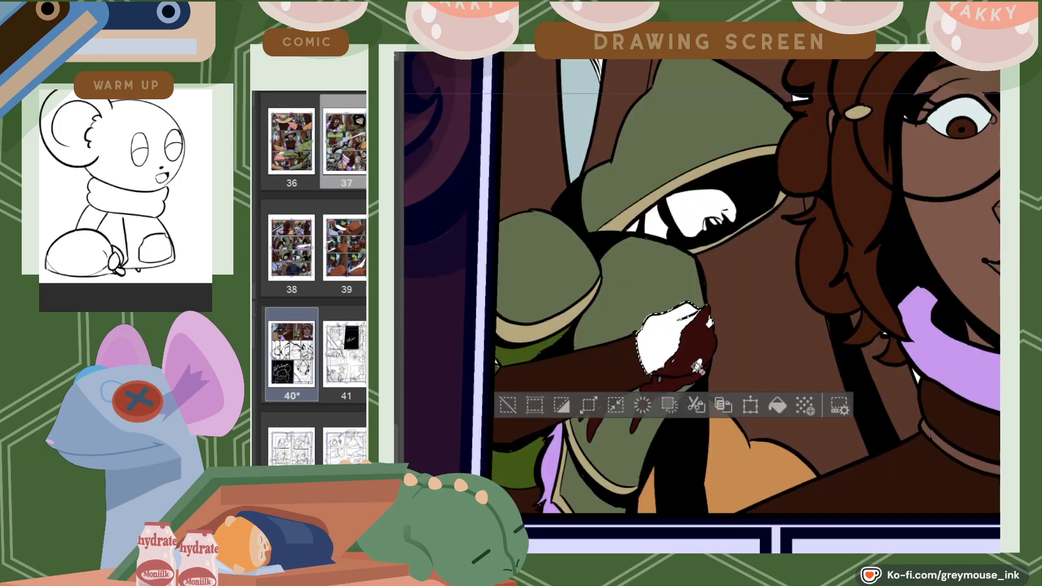
{"action": "left_click", "coordinate": [663, 220], "text": "shift"}
{"action": "left_click", "coordinate": [634, 230], "text": "shift"}
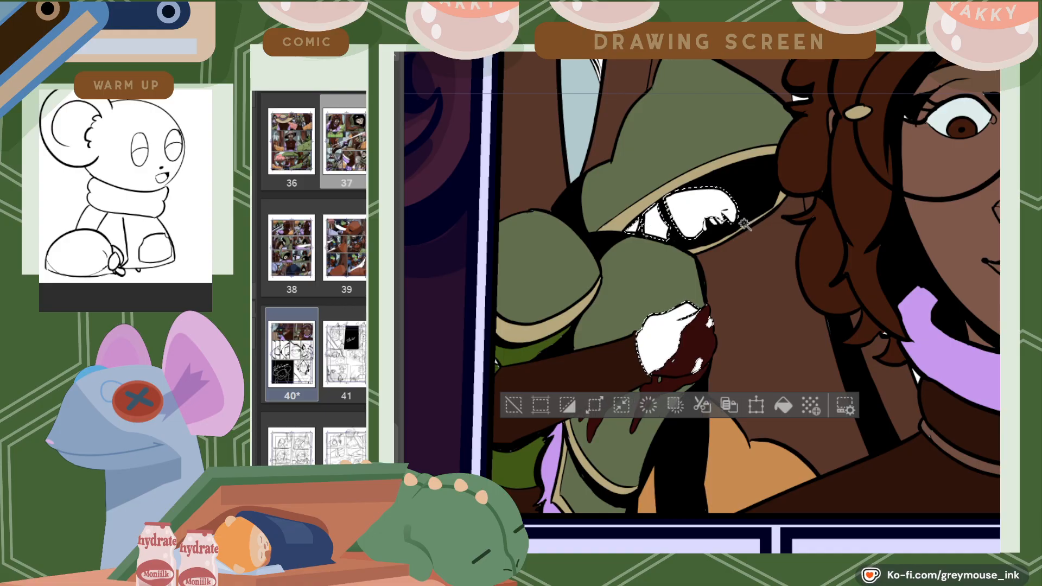
{"action": "left_click", "coordinate": [649, 47]}
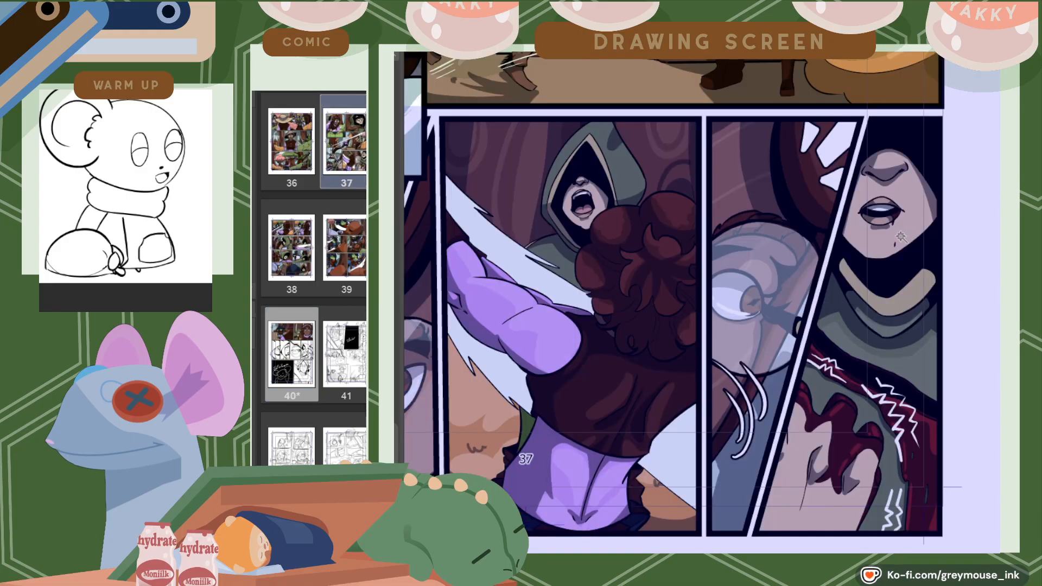
{"action": "left_click", "coordinate": [555, 47]}
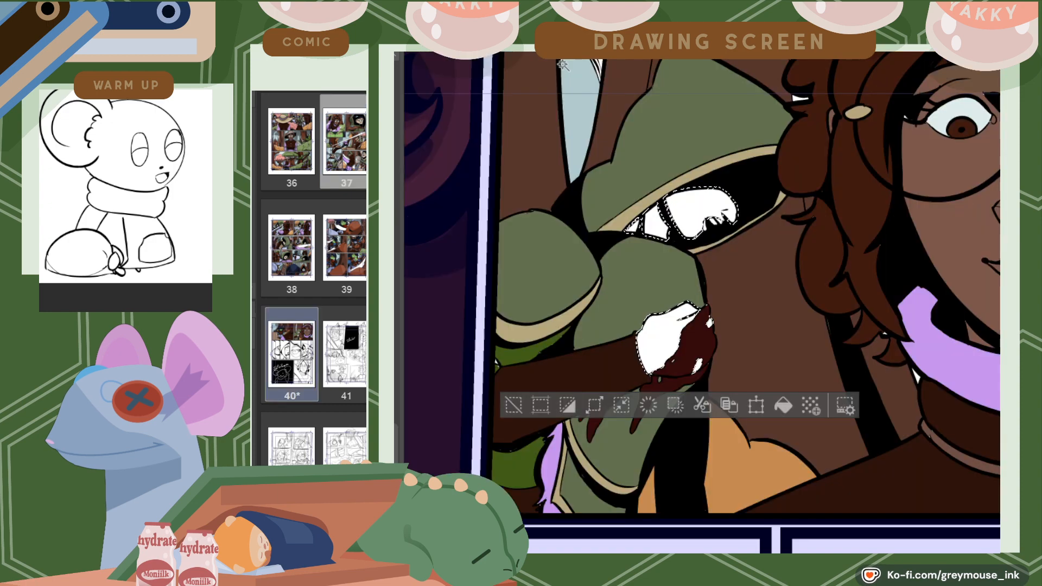
{"action": "left_click", "coordinate": [790, 403]}
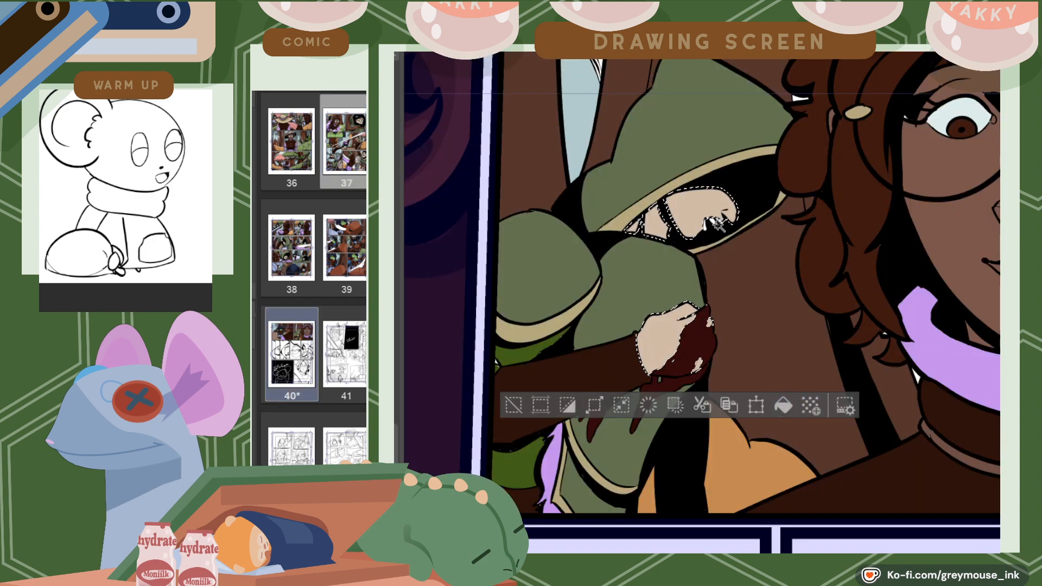
Select the teeth in the hooded figure's open mouth and fill them with pale blue-white
{"action": "scroll", "coordinate": [717, 222], "scroll_direction": "up", "scroll_amount": 5}
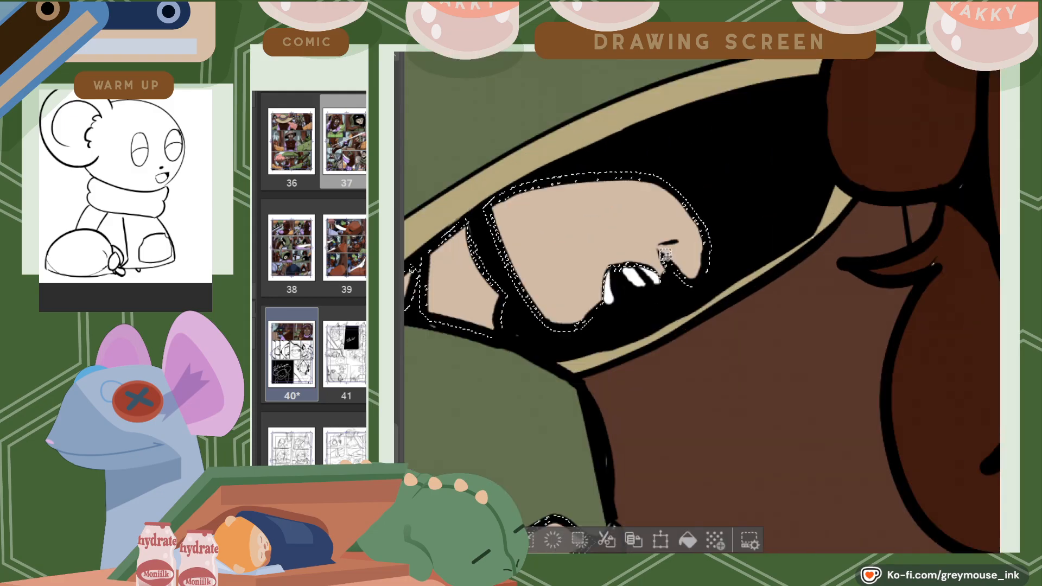
{"action": "left_click", "coordinate": [632, 277]}
{"action": "left_click", "coordinate": [735, 325]}
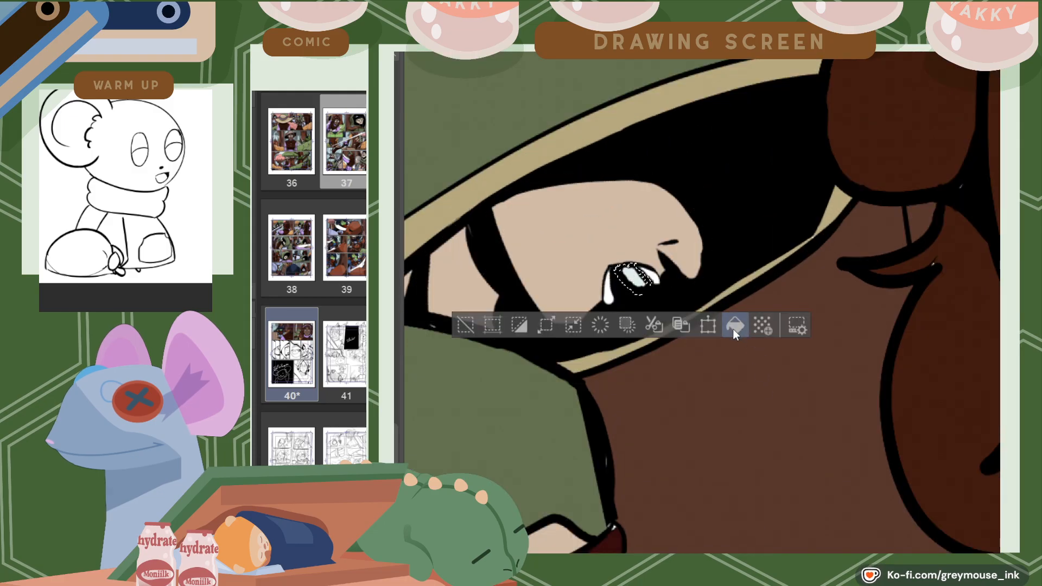
Select the white lip shapes on both sides of the hooded figure's teeth, and fill them with the pinkish brown lip colour sampled from page 37
{"action": "left_click", "coordinate": [654, 279]}
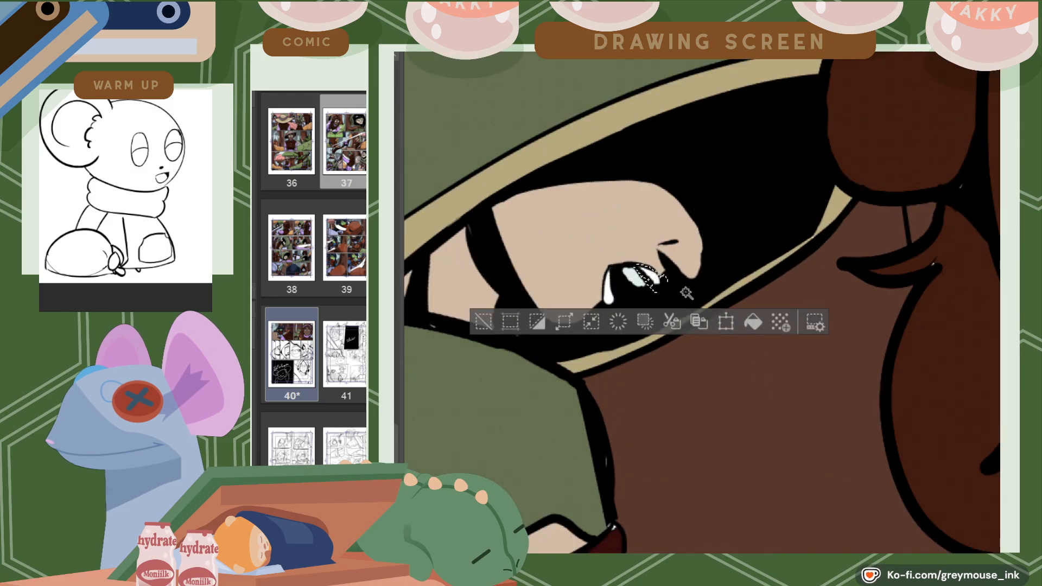
{"action": "left_click", "coordinate": [609, 296]}
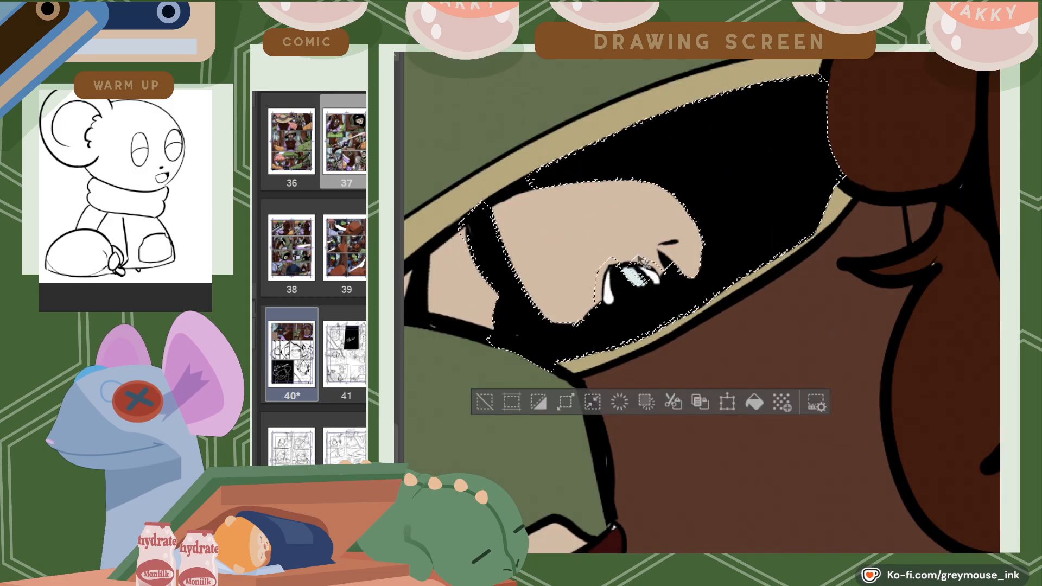
{"action": "key", "text": "ctrl+z"}
{"action": "left_click", "coordinate": [610, 297], "text": "shift"}
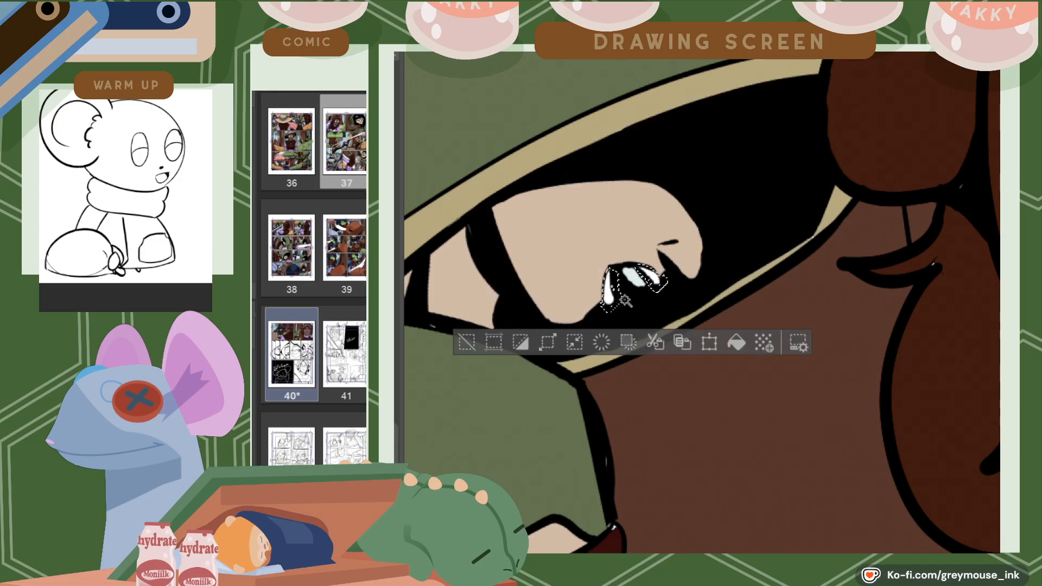
{"action": "double_click", "coordinate": [346, 142]}
{"action": "right_click", "coordinate": [884, 219]}
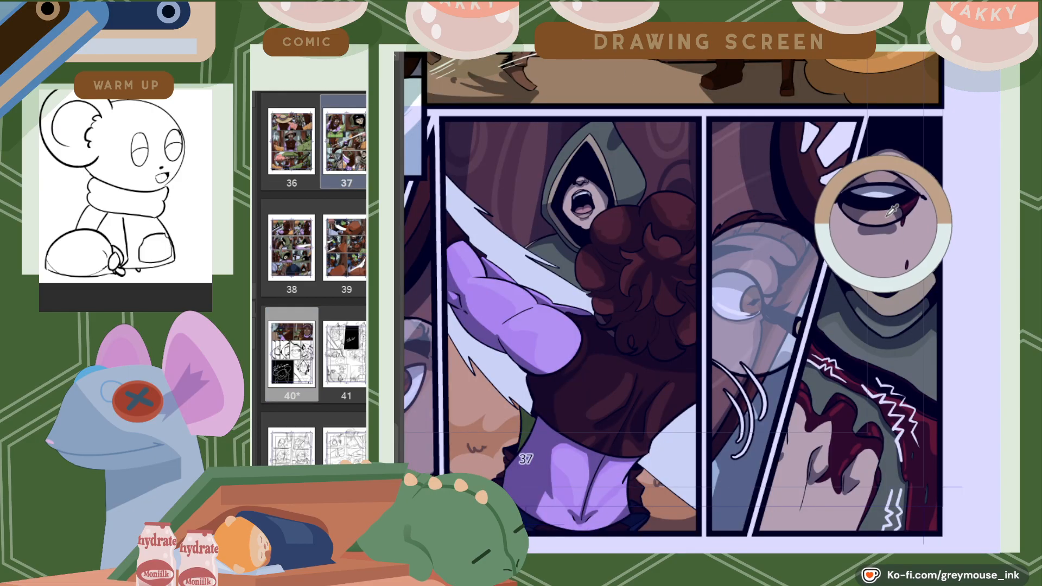
{"action": "double_click", "coordinate": [291, 354]}
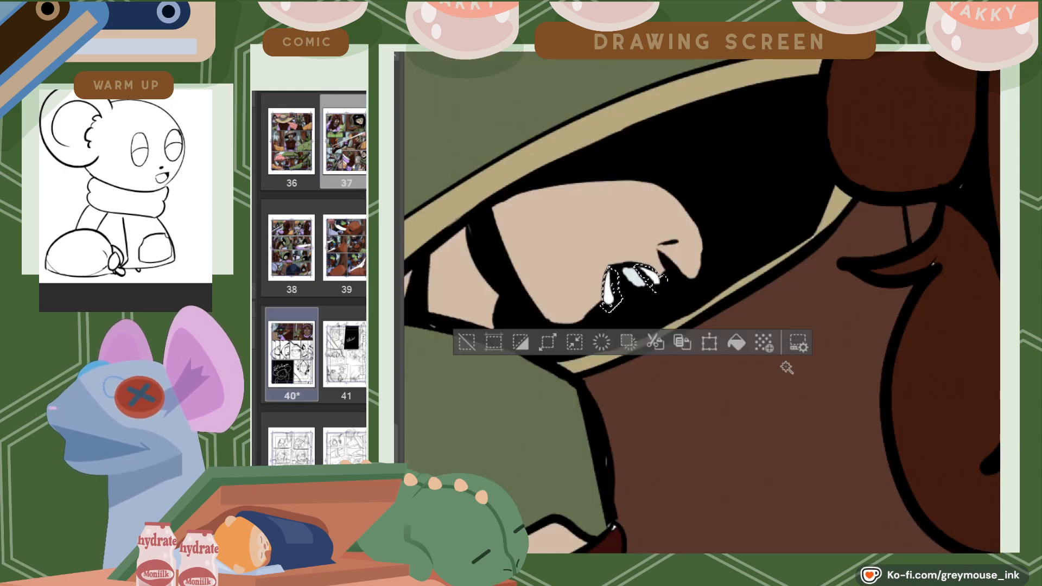
{"action": "left_click", "coordinate": [735, 346]}
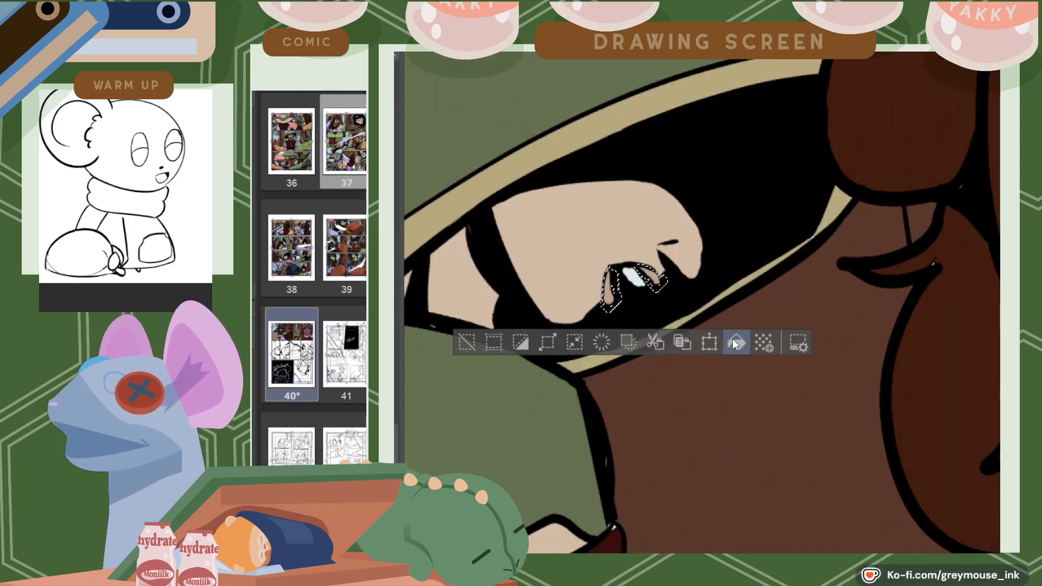
Select the small white highlight in the blood drip beneath the hooded figure's sleeve
{"action": "scroll", "coordinate": [732, 374], "scroll_direction": "down", "scroll_amount": 3}
{"action": "scroll", "coordinate": [725, 429], "scroll_direction": "down", "scroll_amount": 4}
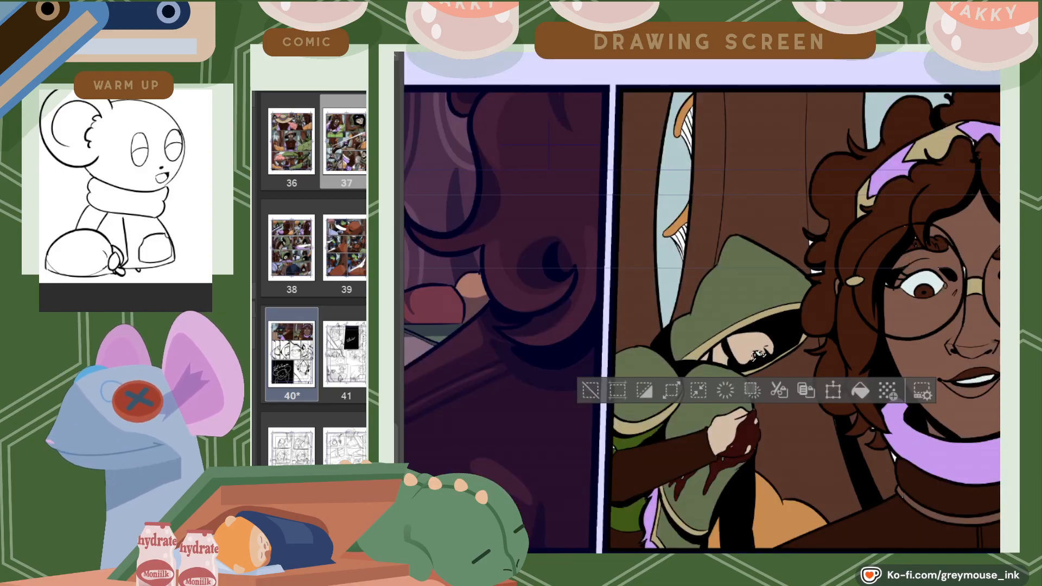
{"action": "scroll", "coordinate": [913, 270], "scroll_direction": "down", "scroll_amount": 4}
{"action": "scroll", "coordinate": [913, 270], "scroll_direction": "up", "scroll_amount": 2}
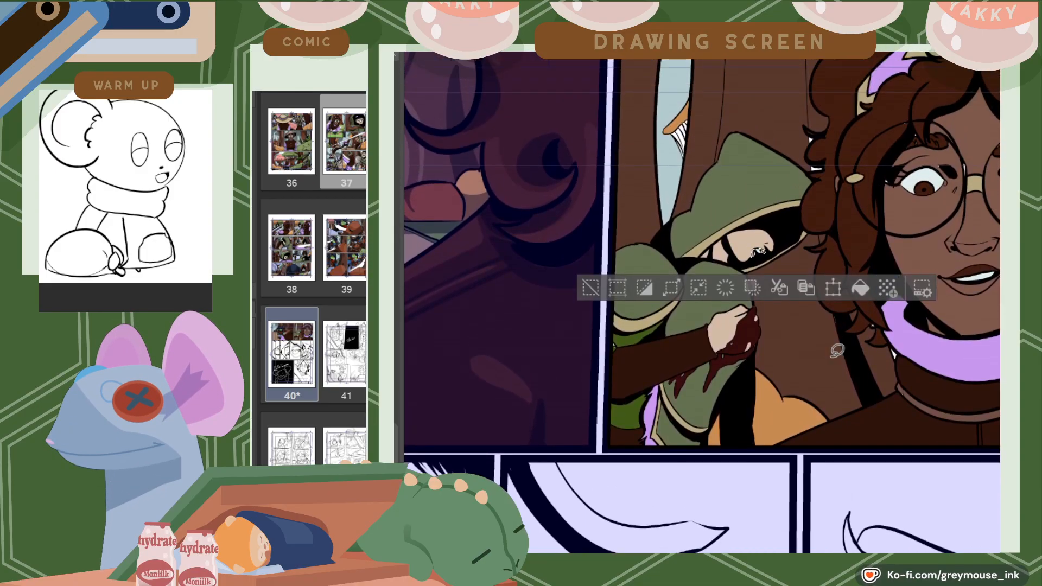
{"action": "scroll", "coordinate": [695, 375], "scroll_direction": "up", "scroll_amount": 5}
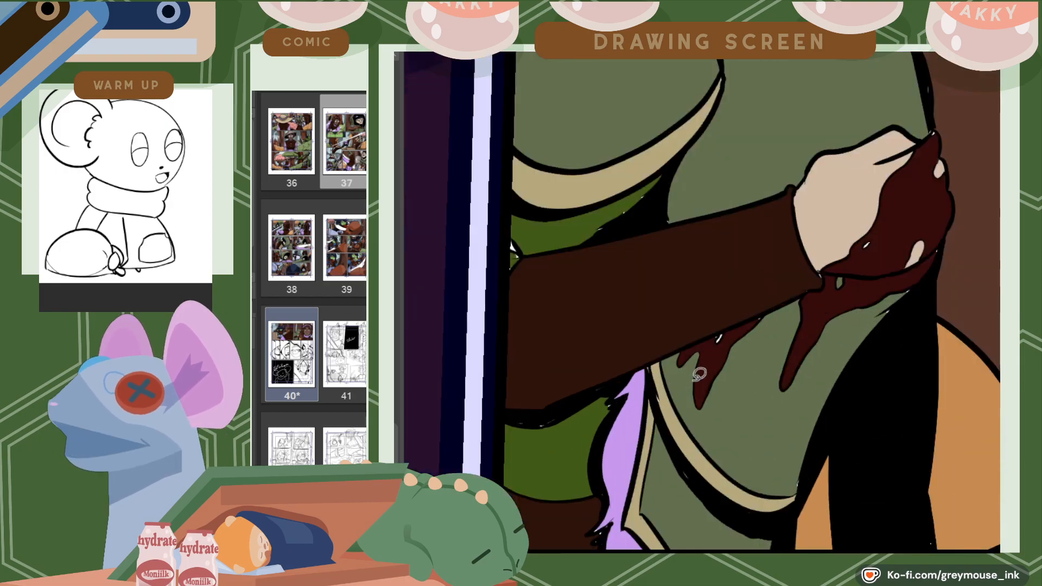
{"action": "scroll", "coordinate": [695, 375], "scroll_direction": "up", "scroll_amount": 2}
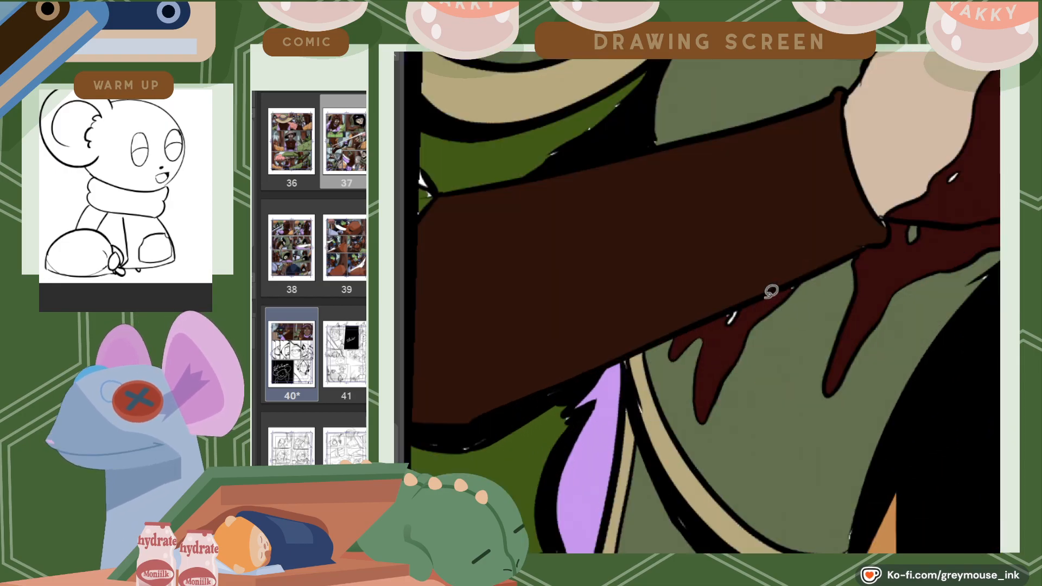
{"action": "left_click", "coordinate": [732, 320]}
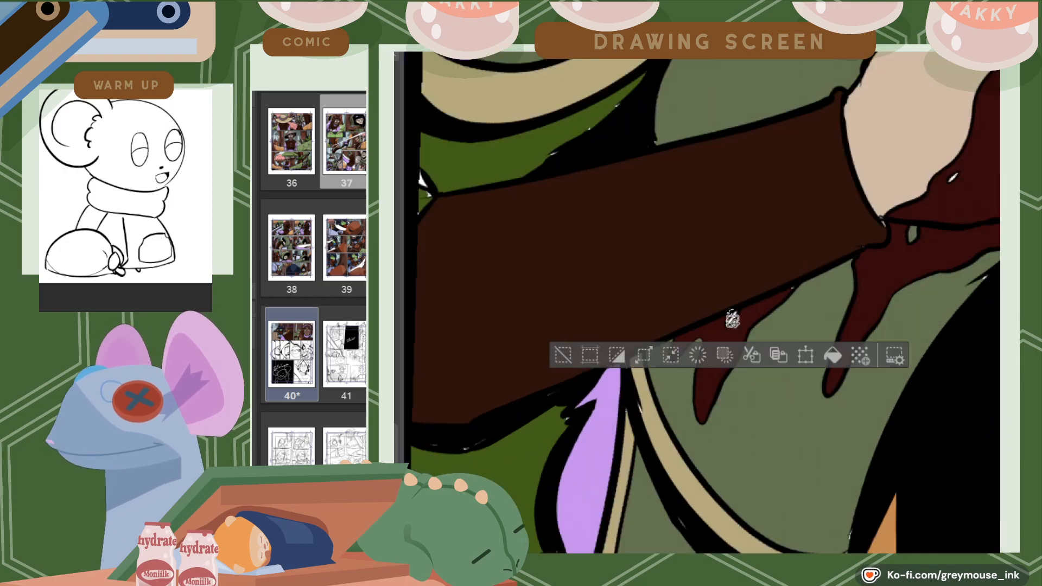
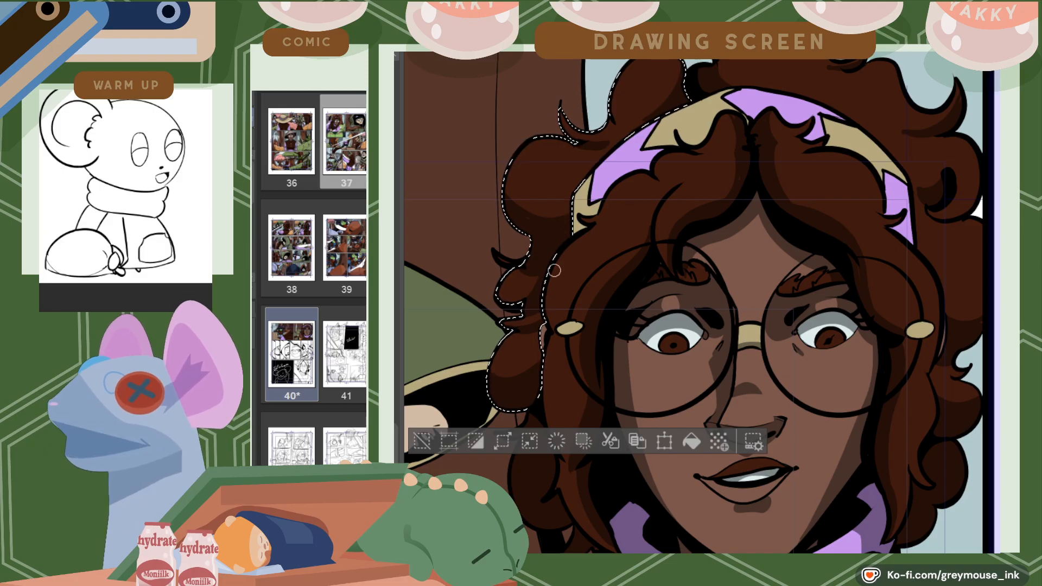
Select the curly-haired character's front hair section beside the parting, paint its shadow, and clear the selection
{"action": "key", "text": "w"}
{"action": "left_click", "coordinate": [707, 166]}
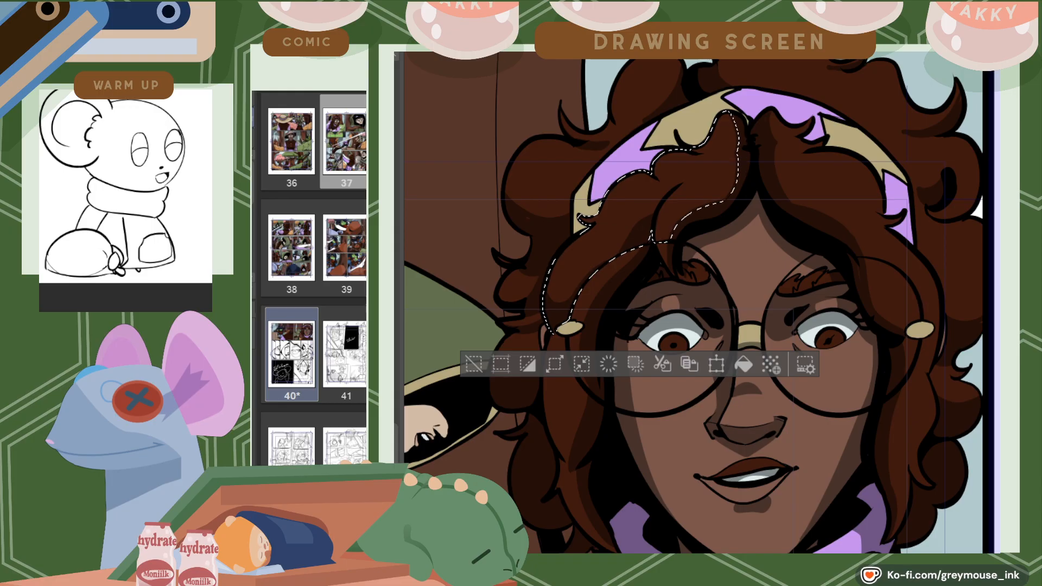
{"action": "scroll", "coordinate": [693, 302], "scroll_direction": "down", "scroll_amount": 3}
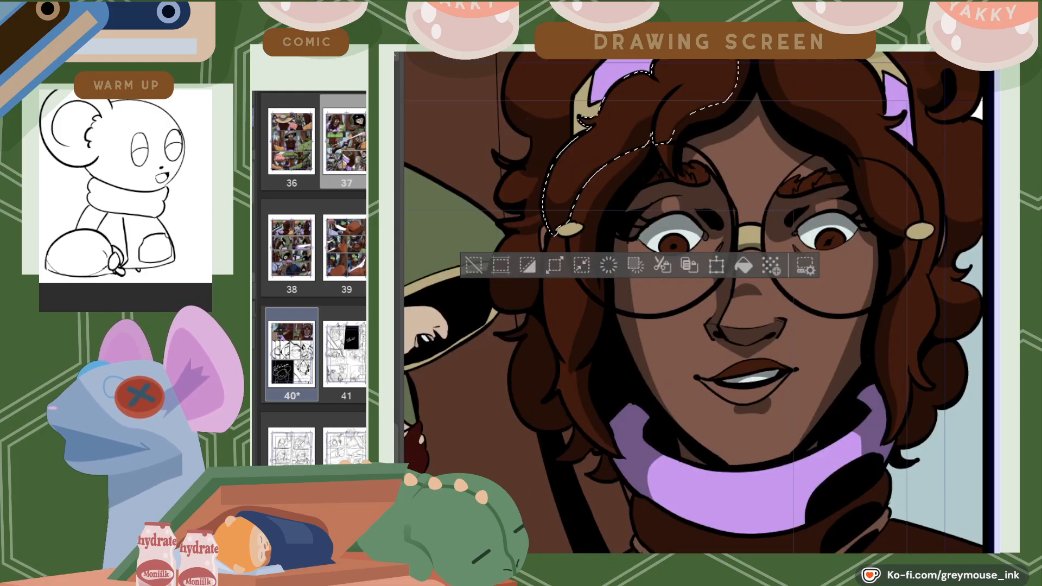
{"action": "scroll", "coordinate": [694, 302], "scroll_direction": "up", "scroll_amount": 3}
{"action": "key", "text": "ctrl+d"}
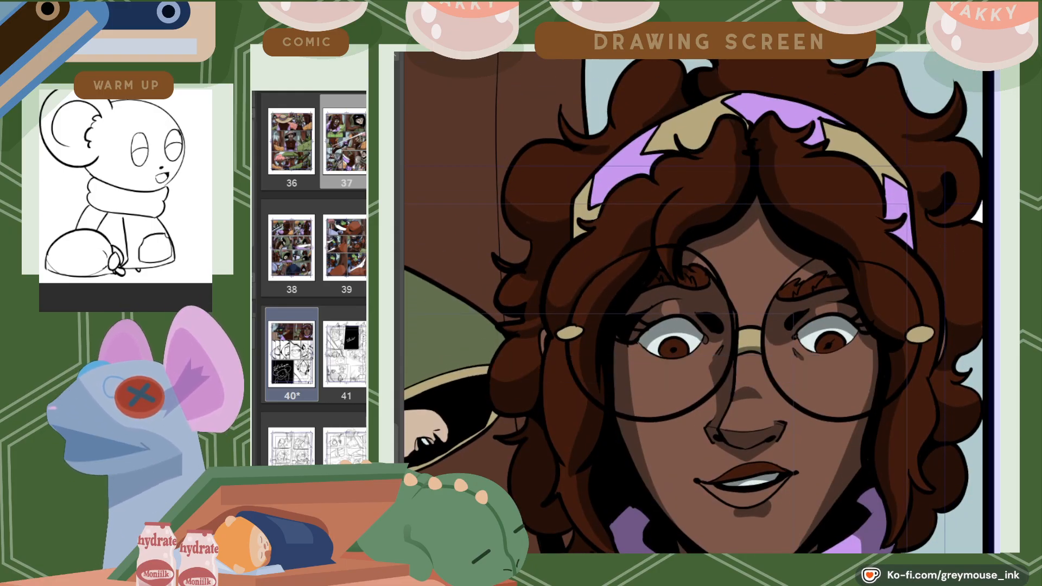
Select the purple and tan patches at the two ends of the headband, paint shadows on them, and clear the selection
{"action": "scroll", "coordinate": [700, 302], "scroll_direction": "up", "scroll_amount": 3}
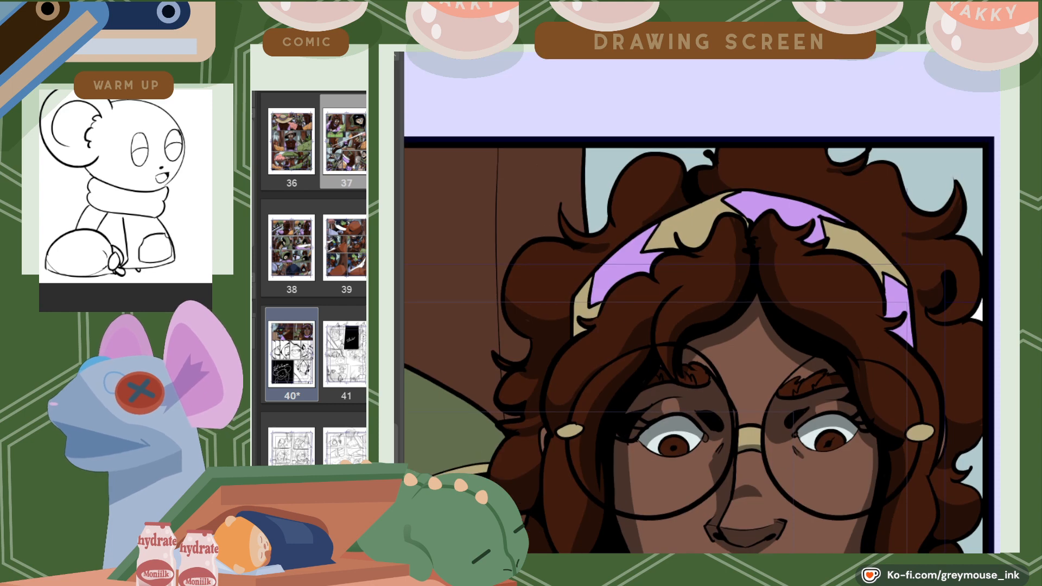
{"action": "left_click", "coordinate": [901, 293]}
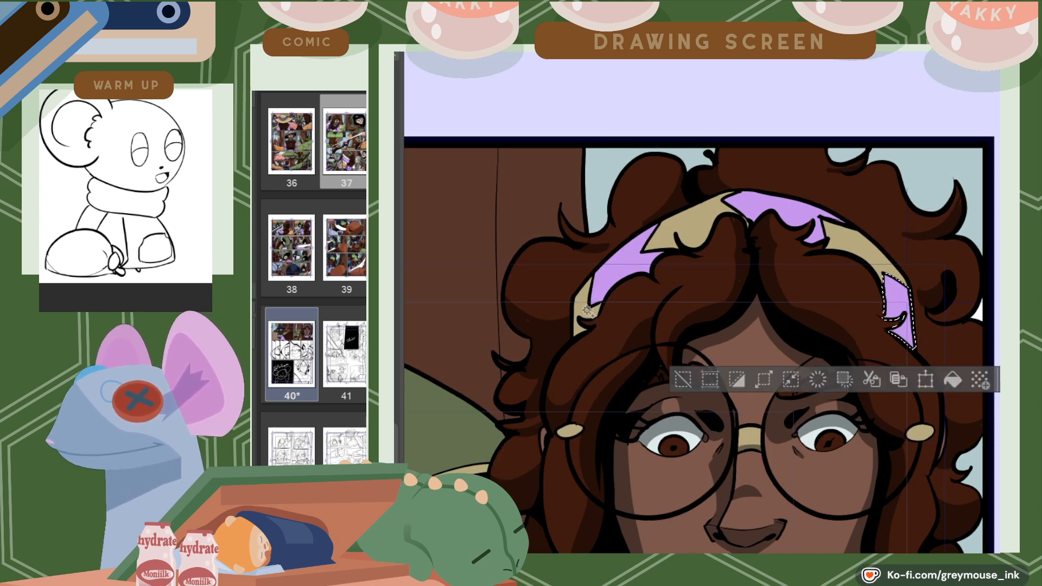
{"action": "left_click", "coordinate": [591, 301], "text": "shift"}
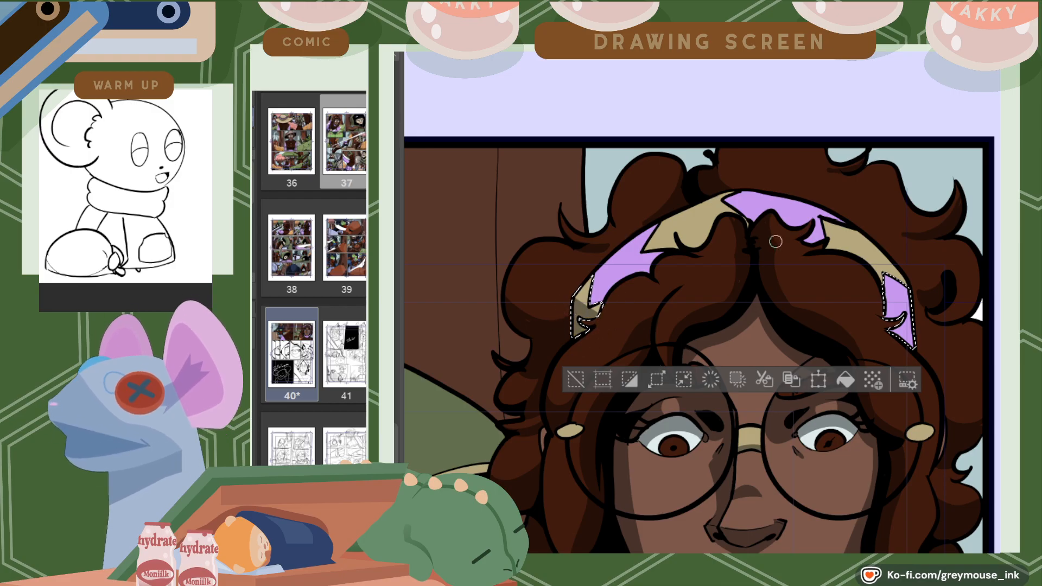
{"action": "mouse_move", "coordinate": [909, 285]}
{"action": "left_mouse_down"}
{"action": "mouse_move", "coordinate": [887, 312]}
{"action": "mouse_move", "coordinate": [886, 323]}
{"action": "mouse_move", "coordinate": [910, 313]}
{"action": "mouse_move", "coordinate": [912, 343]}
{"action": "left_mouse_up"}
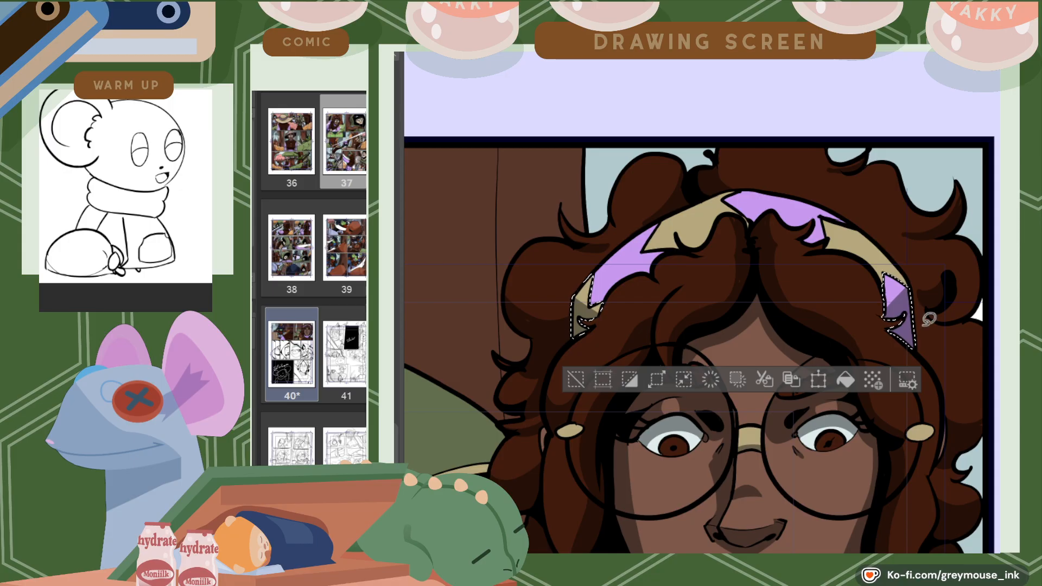
{"action": "key", "text": "ctrl+d"}
Select the dark brown coat collar and its lighter lower trim in turn, and paint shadows on each
{"action": "scroll", "coordinate": [877, 302], "scroll_direction": "down", "scroll_amount": 5}
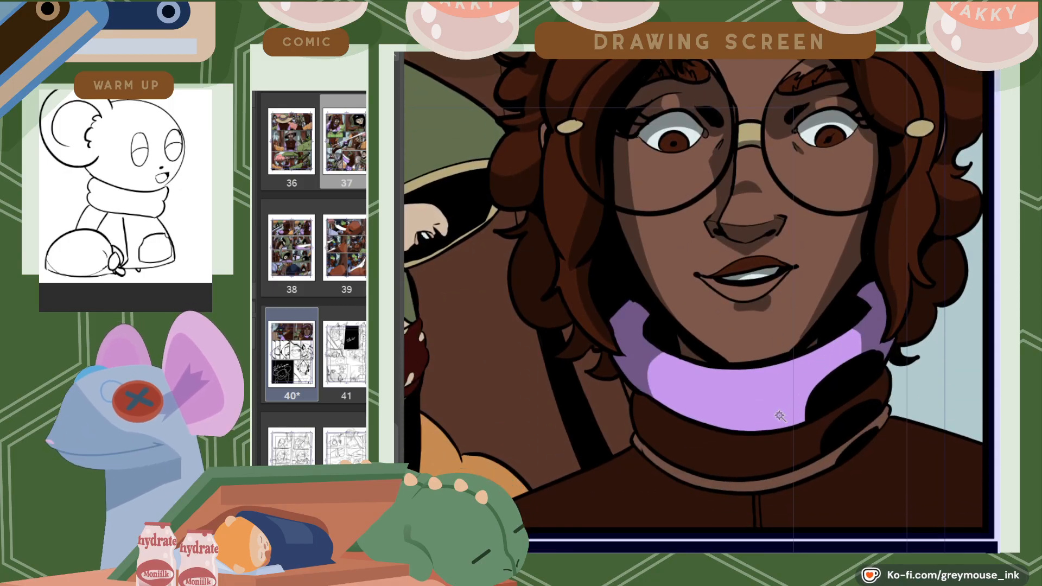
{"action": "left_click", "coordinate": [793, 427]}
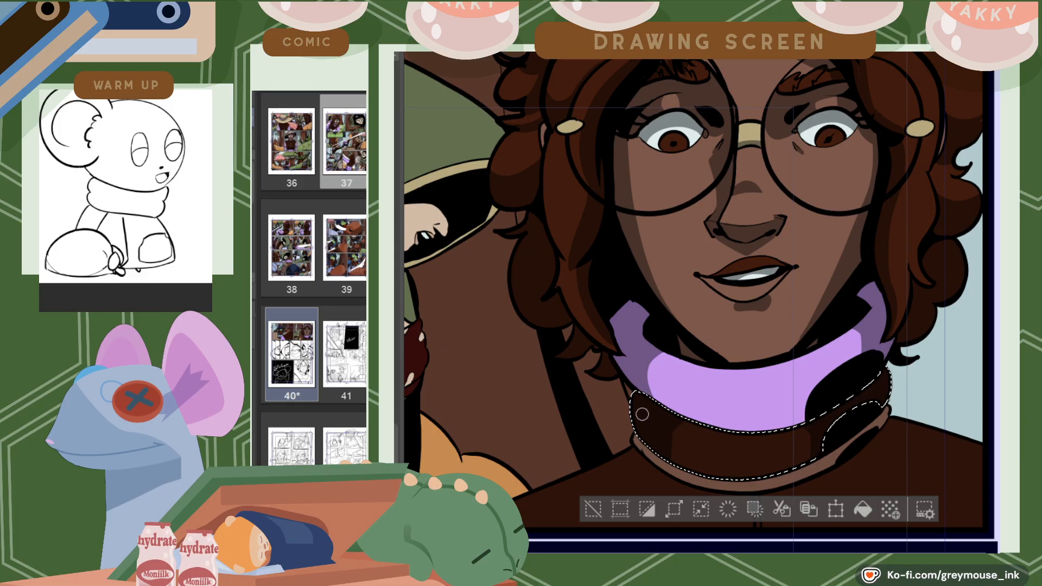
{"action": "left_click", "coordinate": [709, 484]}
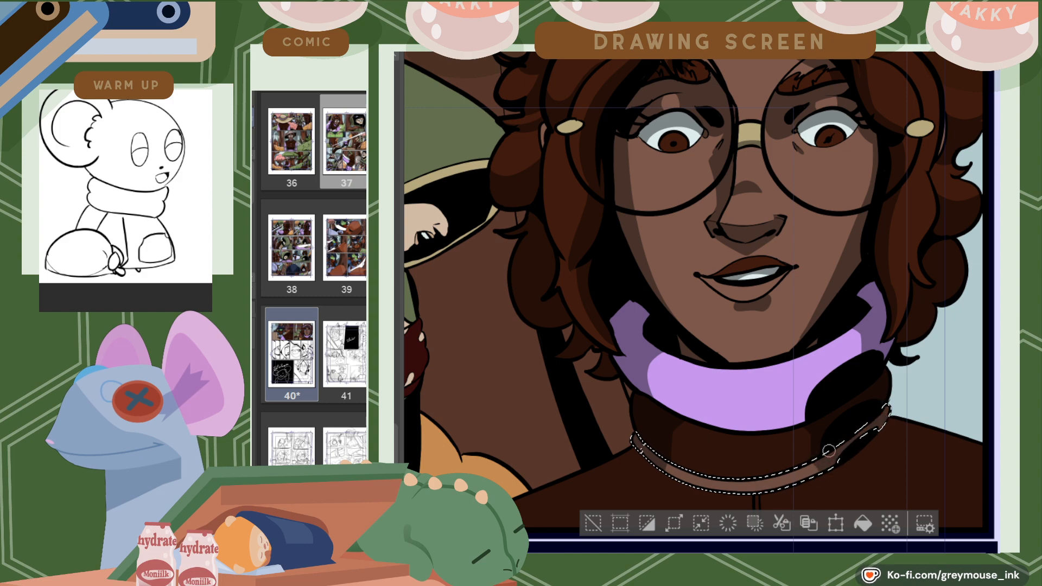
Select both halves of the coat below the collar, outline a curved shadow under the collar, and fill it
{"action": "scroll", "coordinate": [928, 364], "scroll_direction": "down", "scroll_amount": 5}
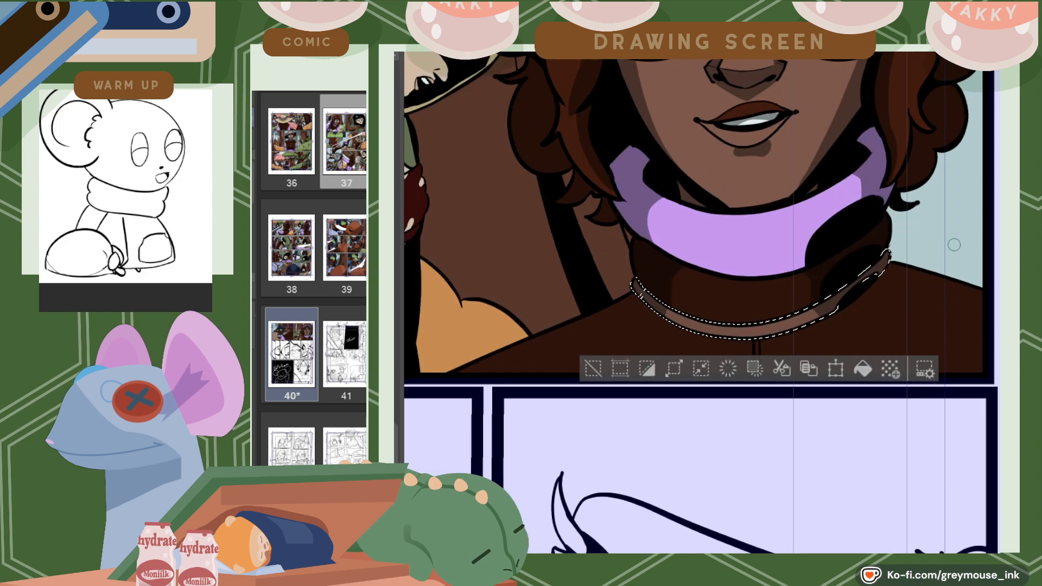
{"action": "left_click", "coordinate": [883, 339]}
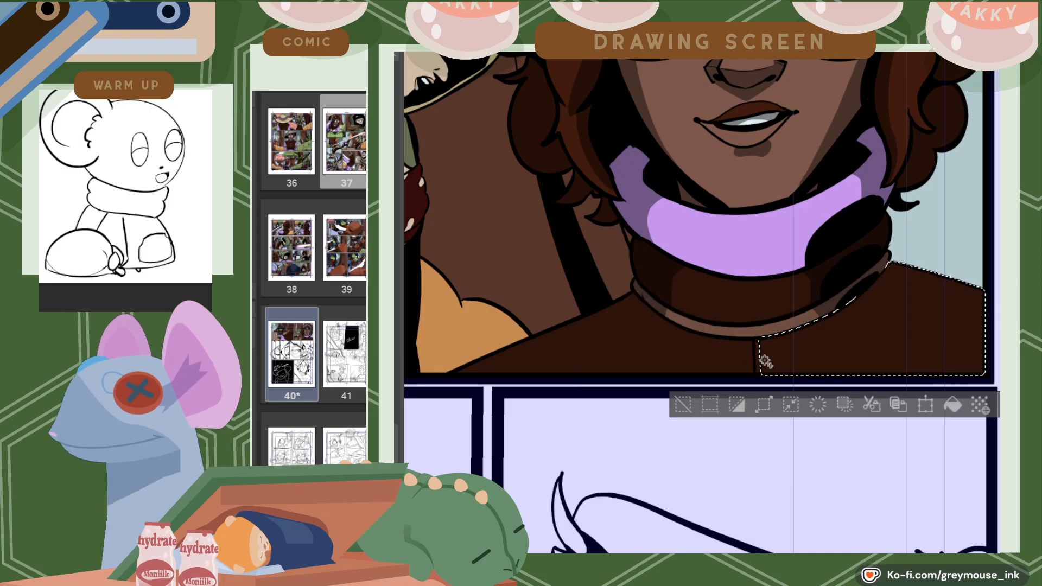
{"action": "left_click", "coordinate": [708, 361], "text": "shift"}
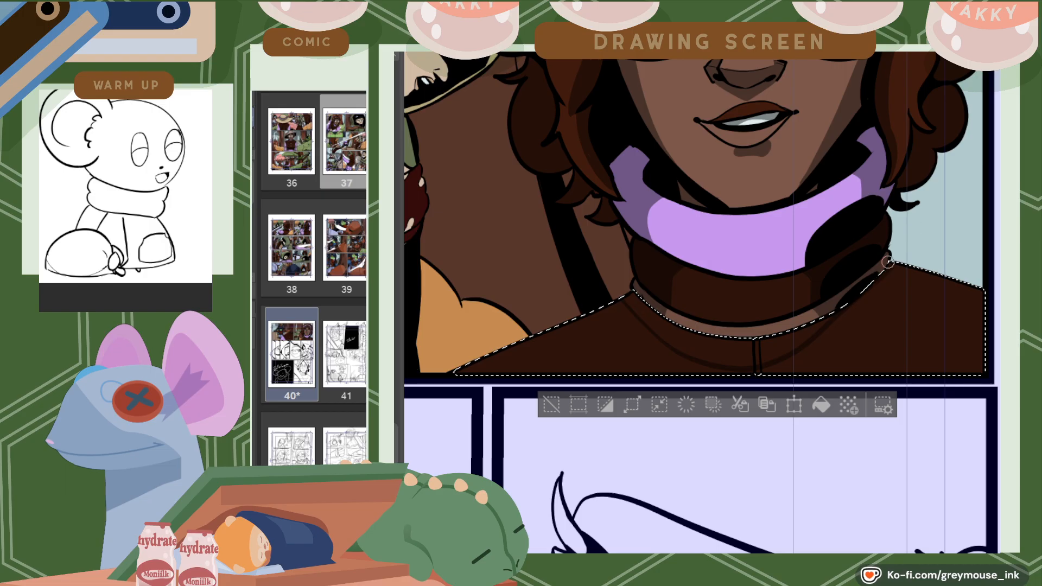
{"action": "key", "text": "g"}
{"action": "left_click", "coordinate": [722, 344]}
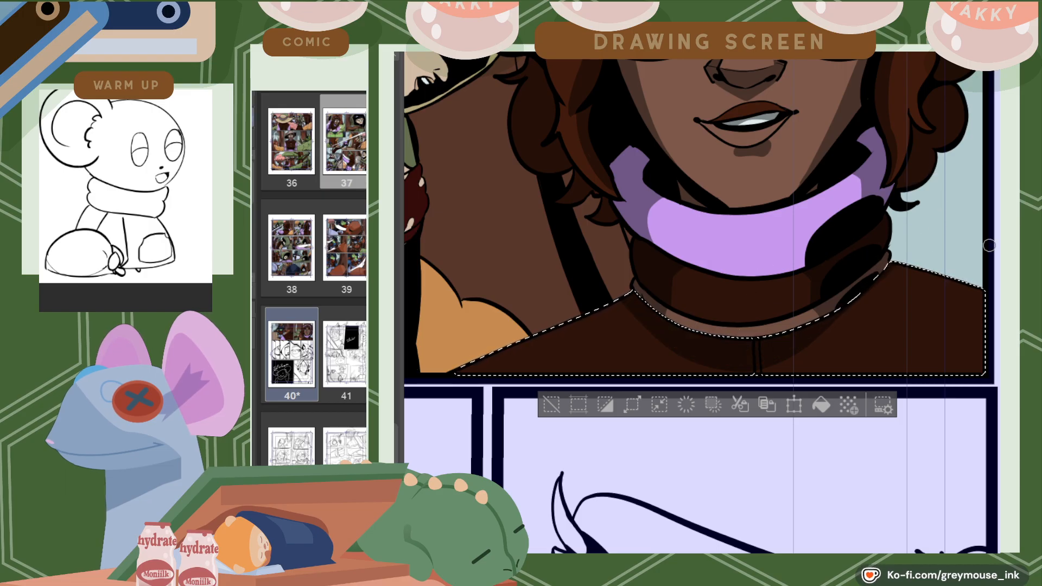
Select the tree trunk strip and small gaps beside the curly hair, fill them with the dark brown shadow, and clear the selection
{"action": "key", "text": "ctrl+minus"}
{"action": "scroll", "coordinate": [702, 302], "scroll_direction": "up", "scroll_amount": 5}
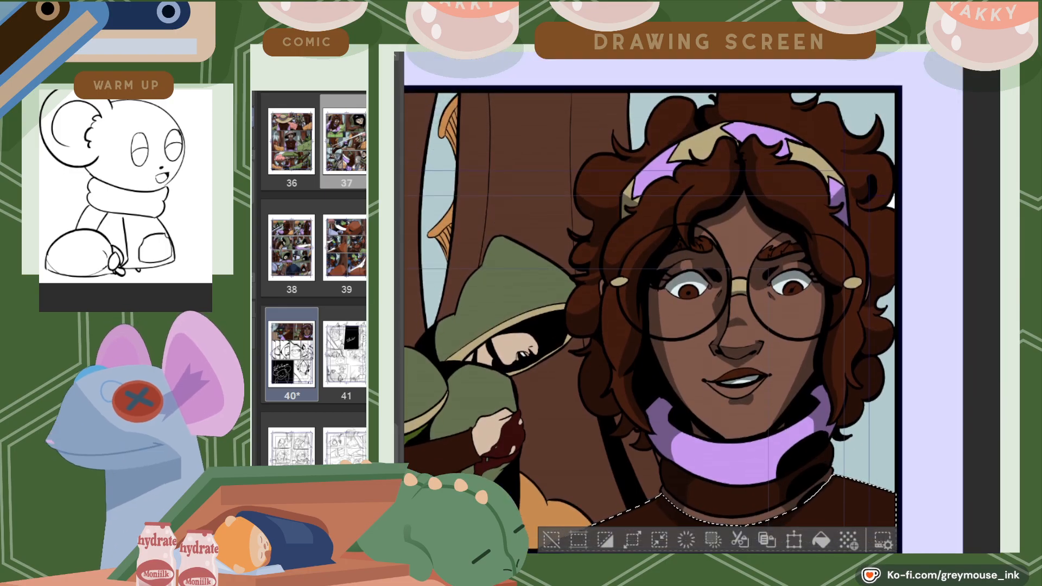
{"action": "scroll", "coordinate": [683, 304], "scroll_direction": "down", "scroll_amount": 1}
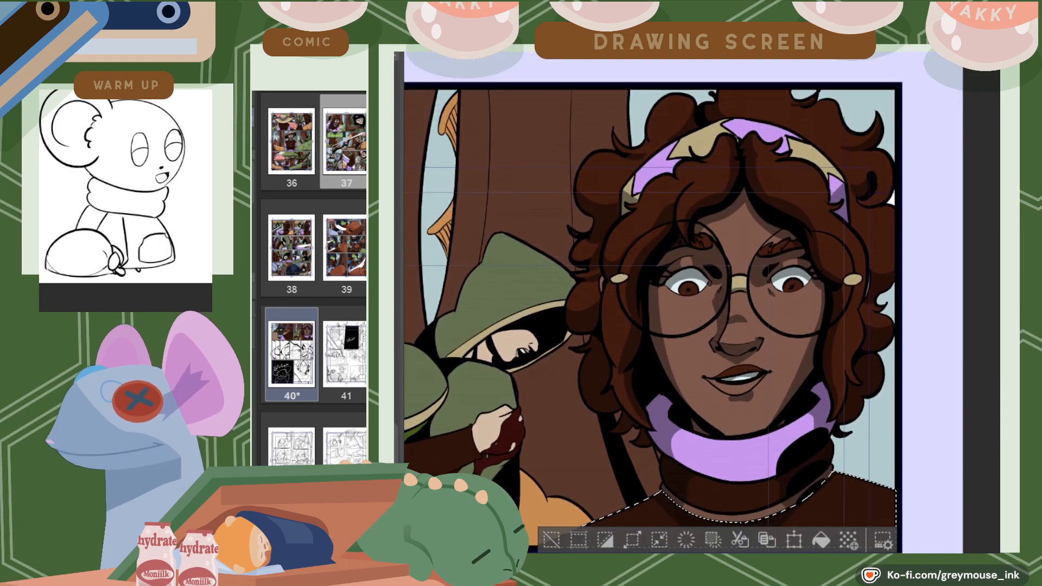
{"action": "left_click", "coordinate": [649, 459]}
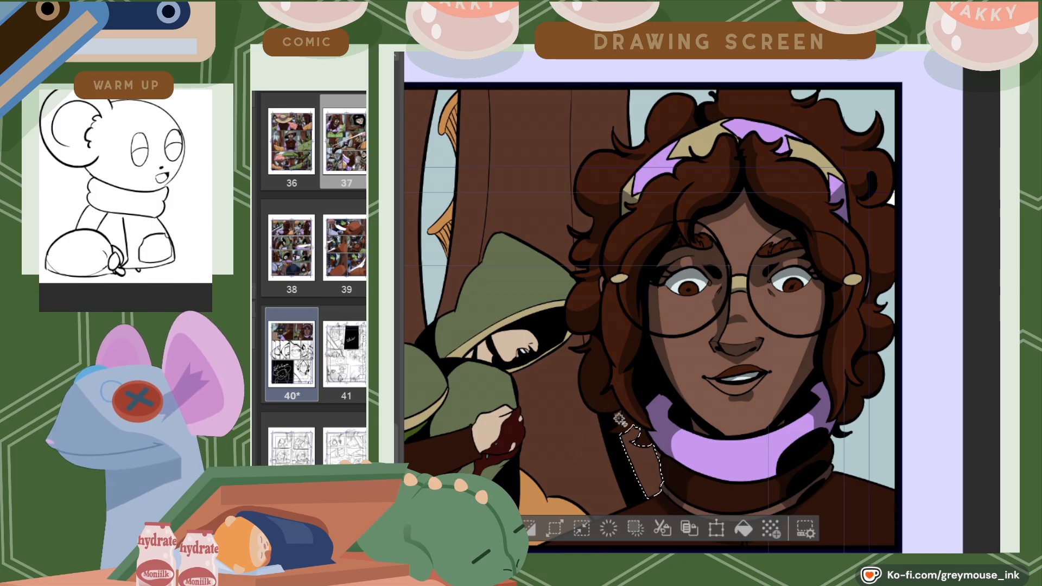
{"action": "left_click", "coordinate": [618, 416]}
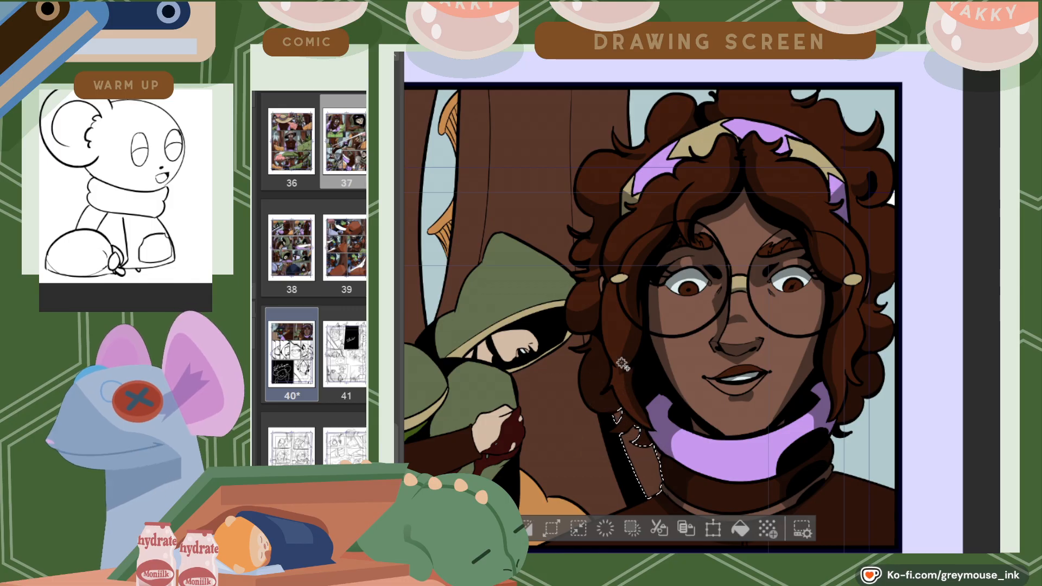
{"action": "left_click", "coordinate": [576, 242]}
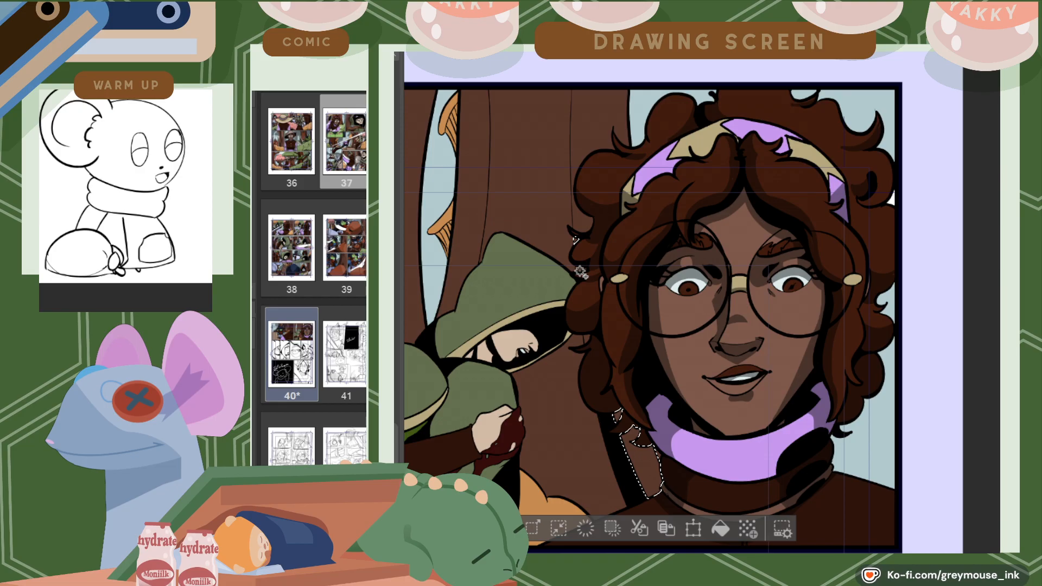
{"action": "left_click", "coordinate": [580, 272]}
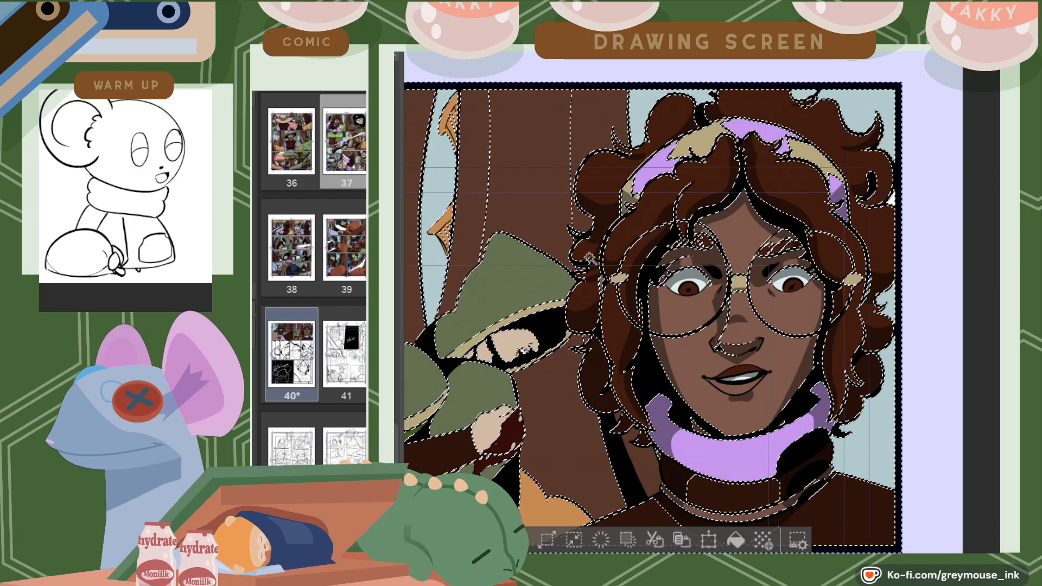
{"action": "key", "text": "ctrl+z"}
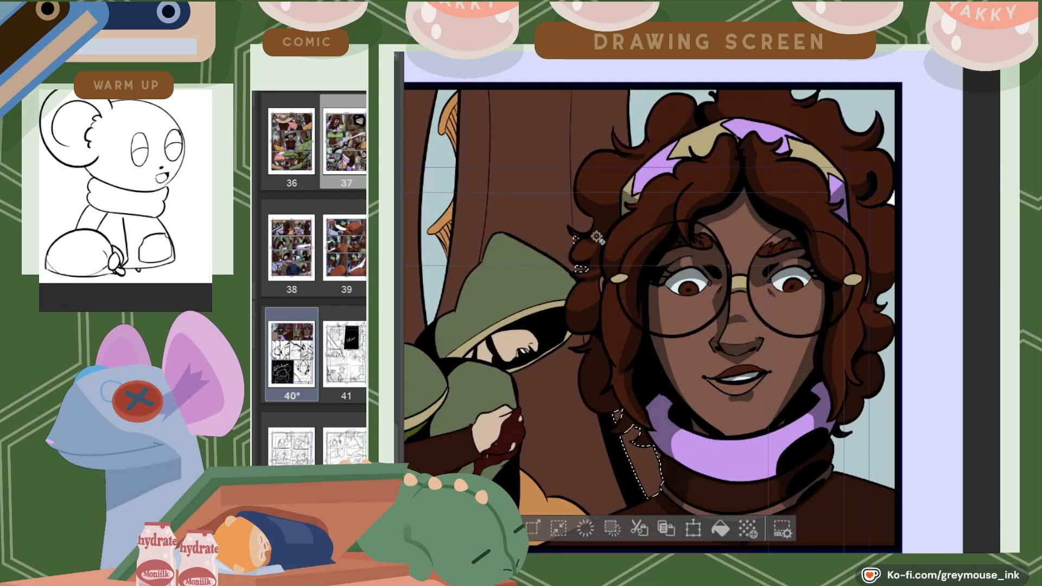
{"action": "left_click", "coordinate": [580, 218]}
{"action": "key", "text": "ctrl+d"}
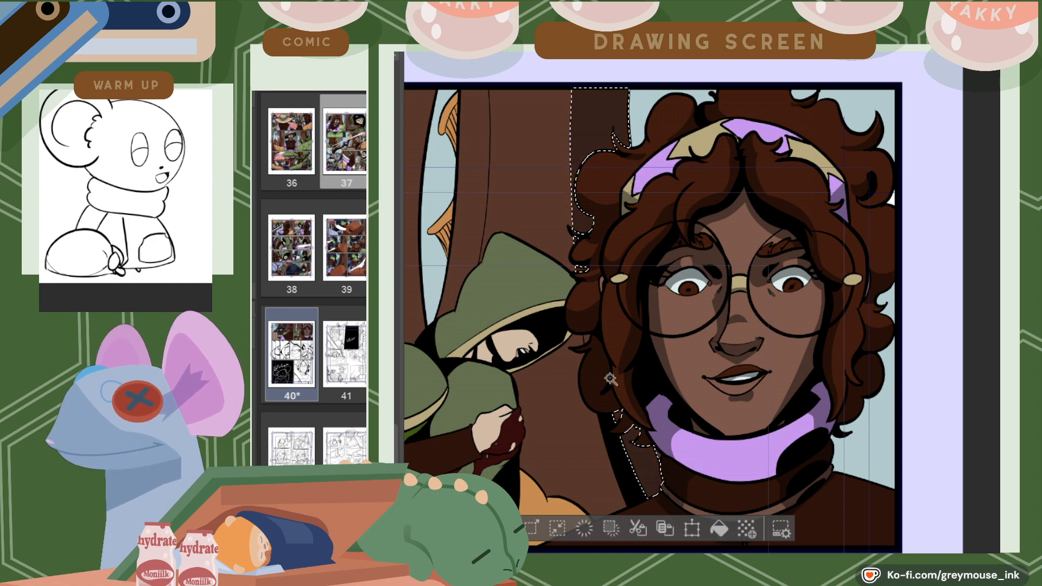
Fill the narrow trunk strip above the hooded figure with dark brown shadow, and select the small trunk gap beside the curls near the scarf
{"action": "left_click", "coordinate": [477, 225]}
{"action": "left_click", "coordinate": [687, 350]}
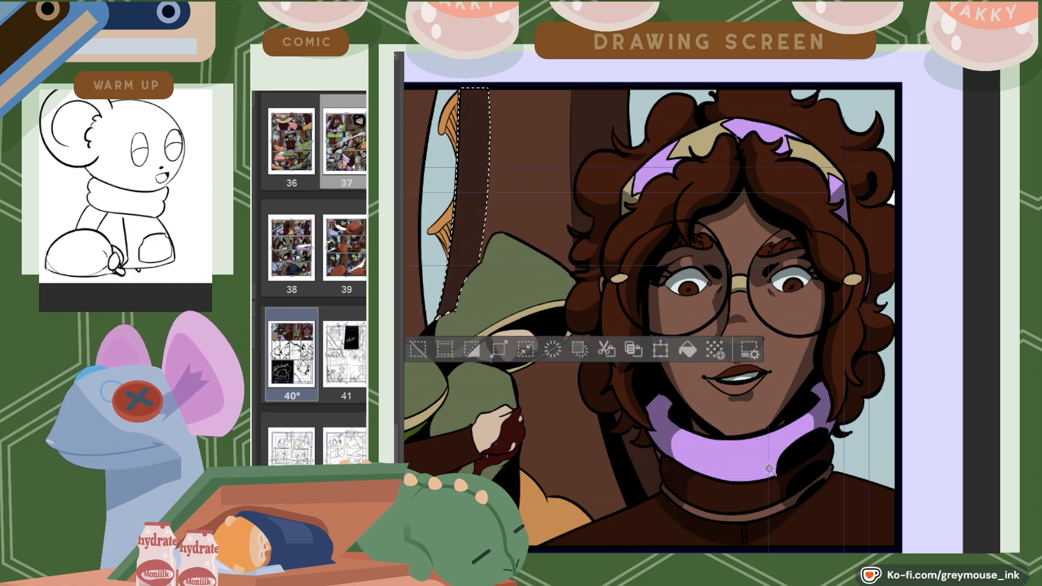
{"action": "scroll", "coordinate": [702, 309], "scroll_direction": "left", "scroll_amount": 5}
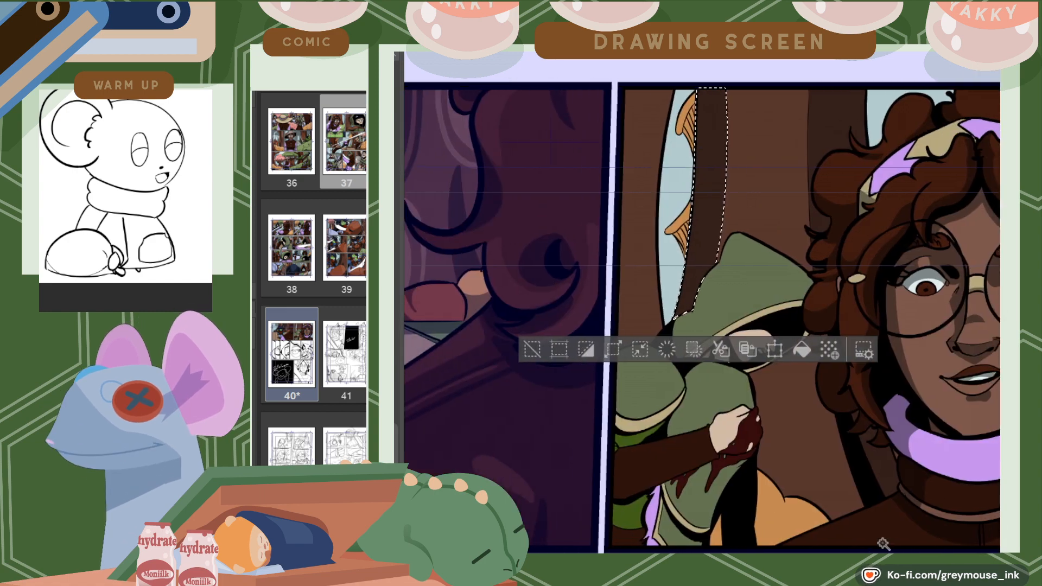
{"action": "left_click", "coordinate": [895, 453]}
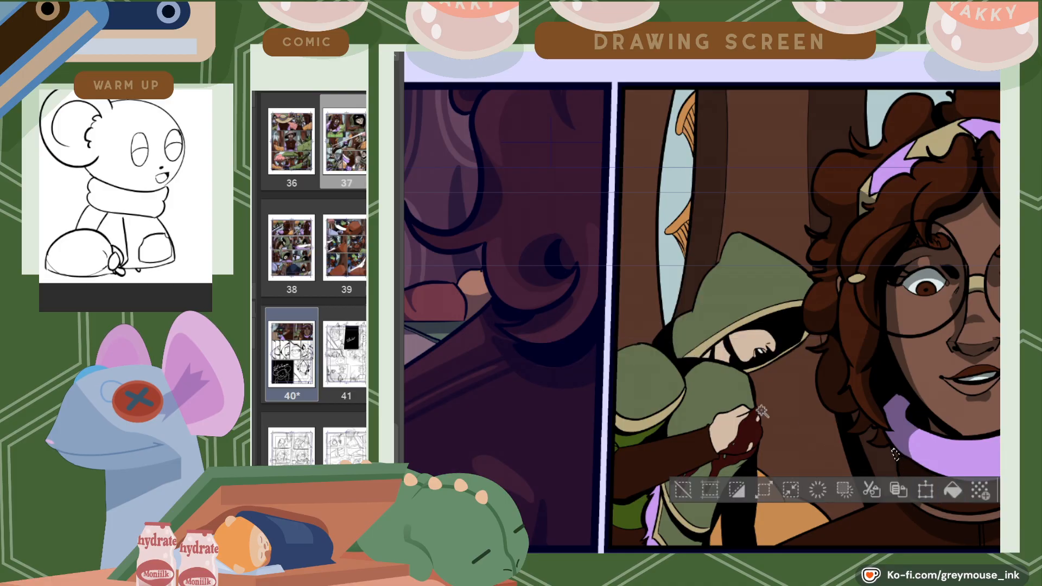
Select the tree trunk at the panel's left border, paint a shadow along its inner side, and clear the selection
{"action": "left_click", "coordinate": [653, 298]}
{"action": "key", "text": "p"}
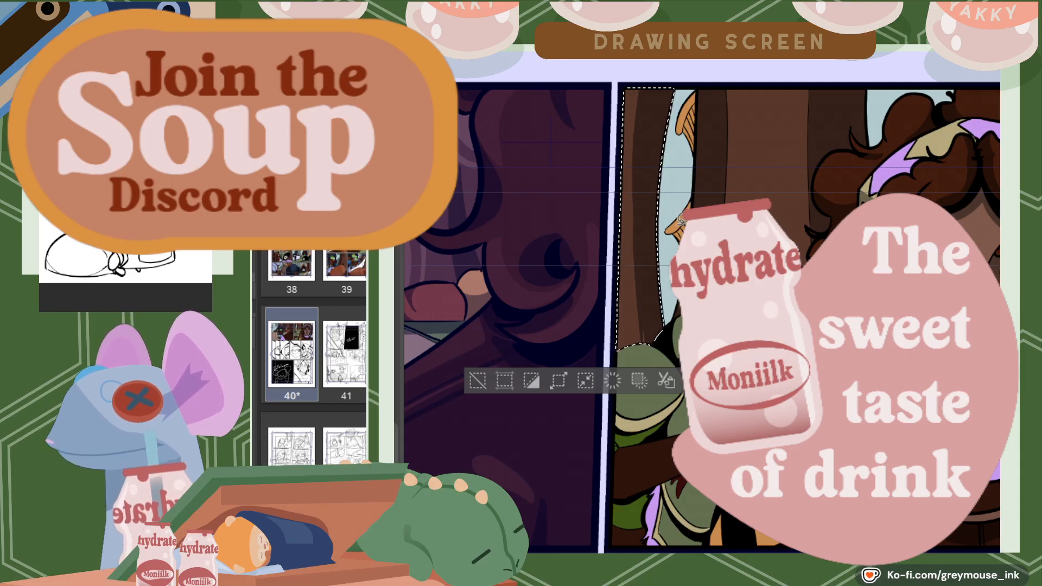
{"action": "key", "text": "ctrl+d"}
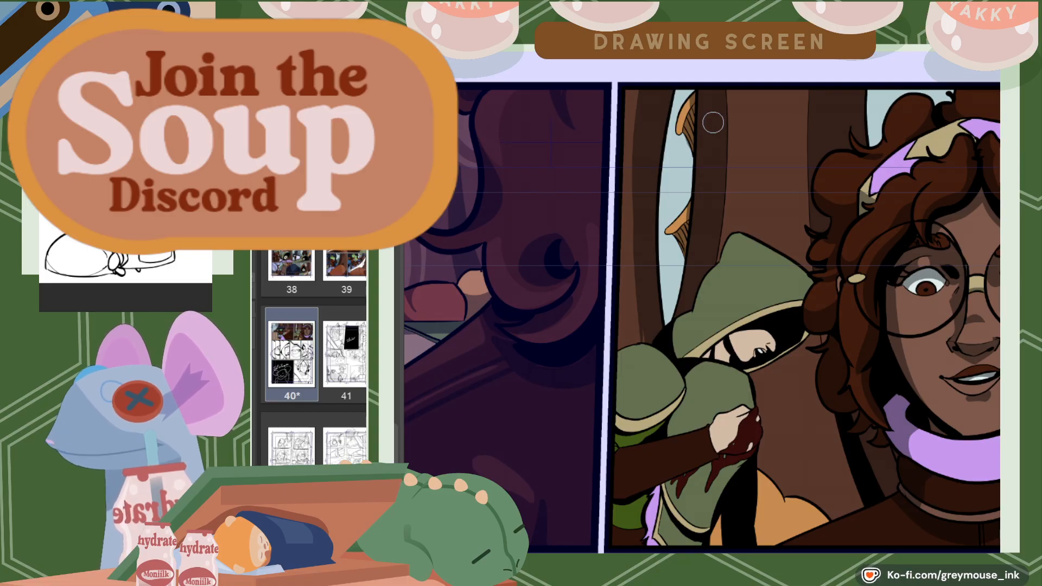
Select the sky gap between the two background tree trunks and paint a grey shadow down its length
{"action": "left_click", "coordinate": [682, 189]}
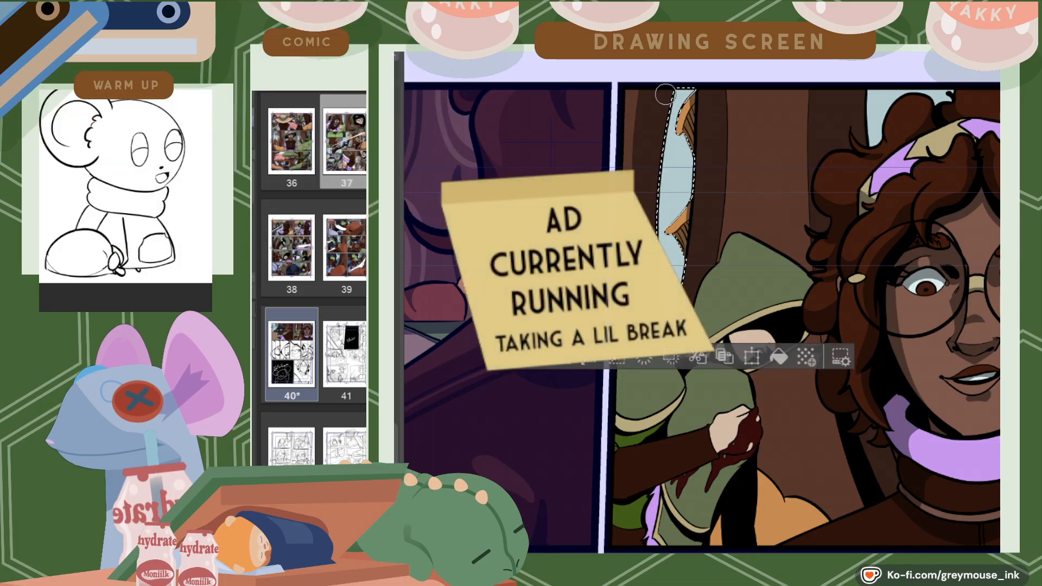
{"action": "left_click_drag", "start_coordinate": [664, 111], "coordinate": [682, 282]}
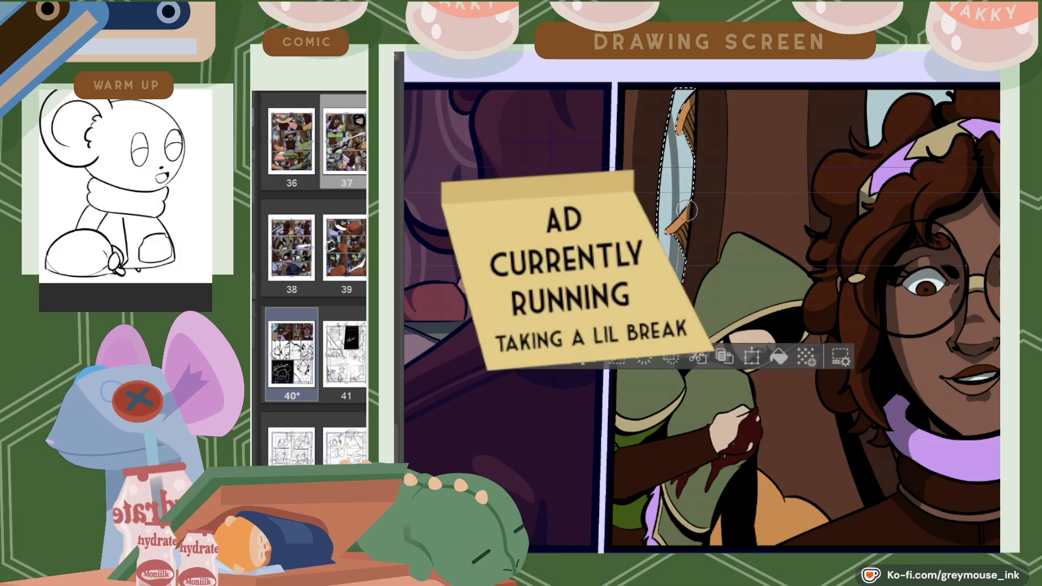
{"action": "left_click_drag", "start_coordinate": [685, 215], "coordinate": [686, 159]}
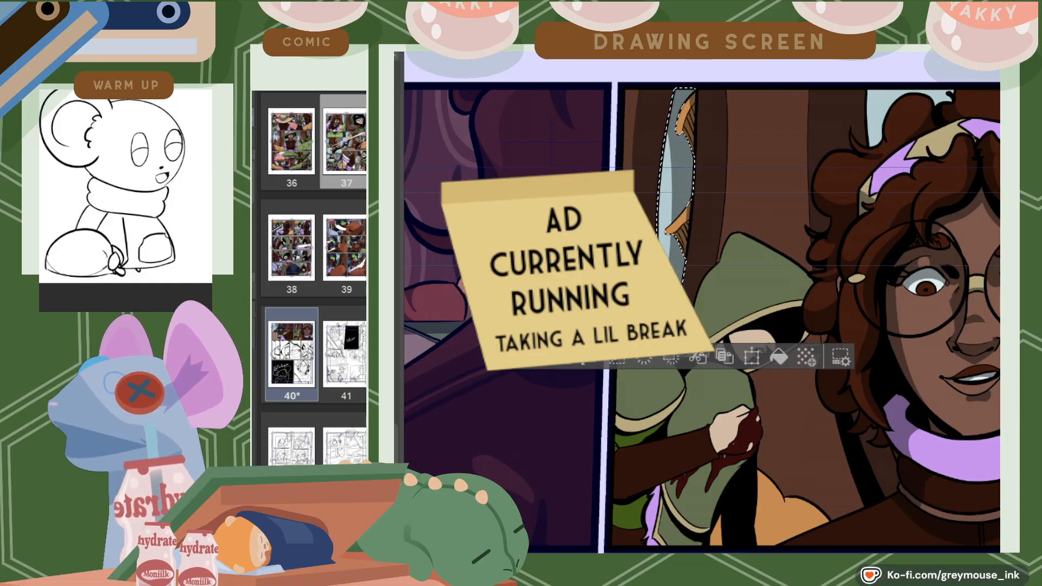
Select the sky areas on both sides of the curly hair and paint grey shadow over them
{"action": "left_click_drag", "start_coordinate": [849, 559], "coordinate": [902, 559]}
{"action": "key", "text": "w"}
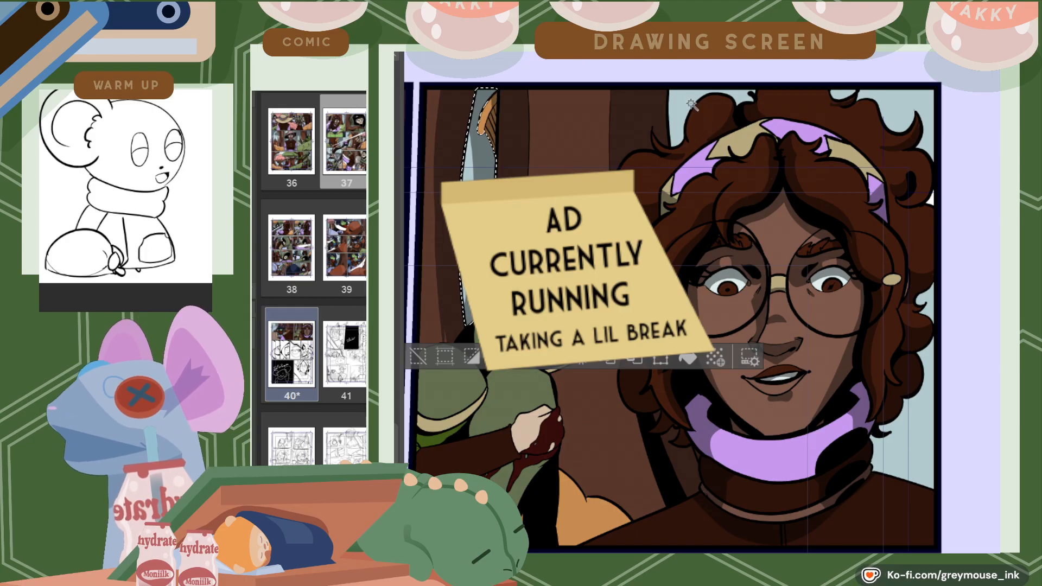
{"action": "left_click", "coordinate": [692, 104]}
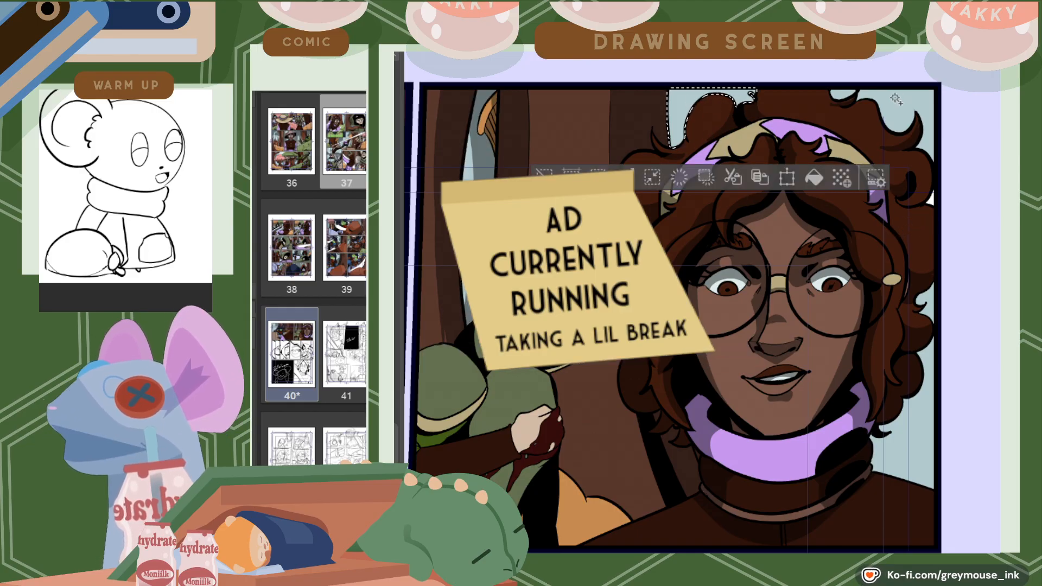
{"action": "left_click", "coordinate": [932, 202], "text": "shift"}
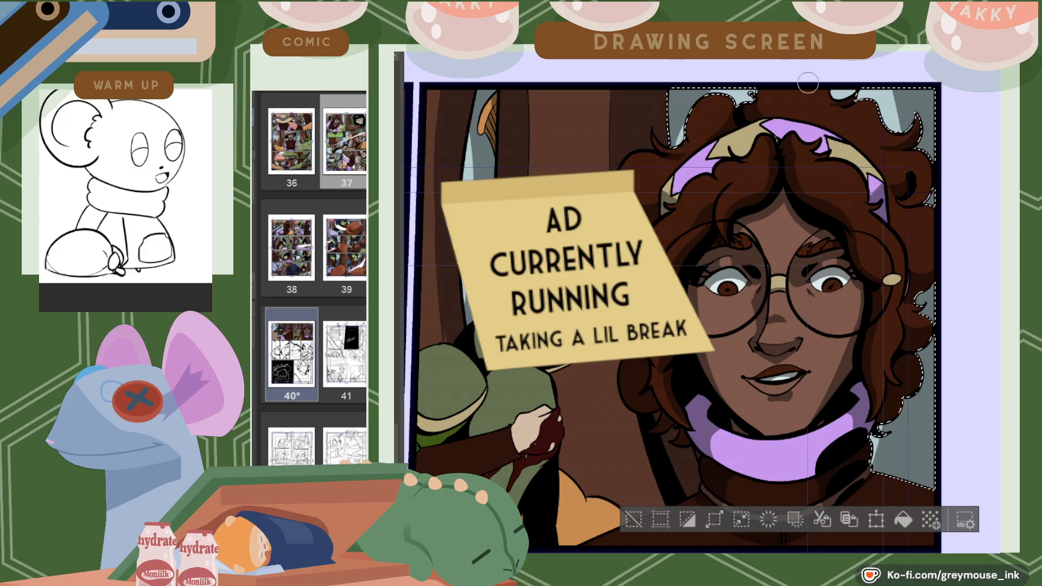
Select the small patch beside the hooded figure's face and fill it with shadow
{"action": "left_click", "coordinate": [483, 344]}
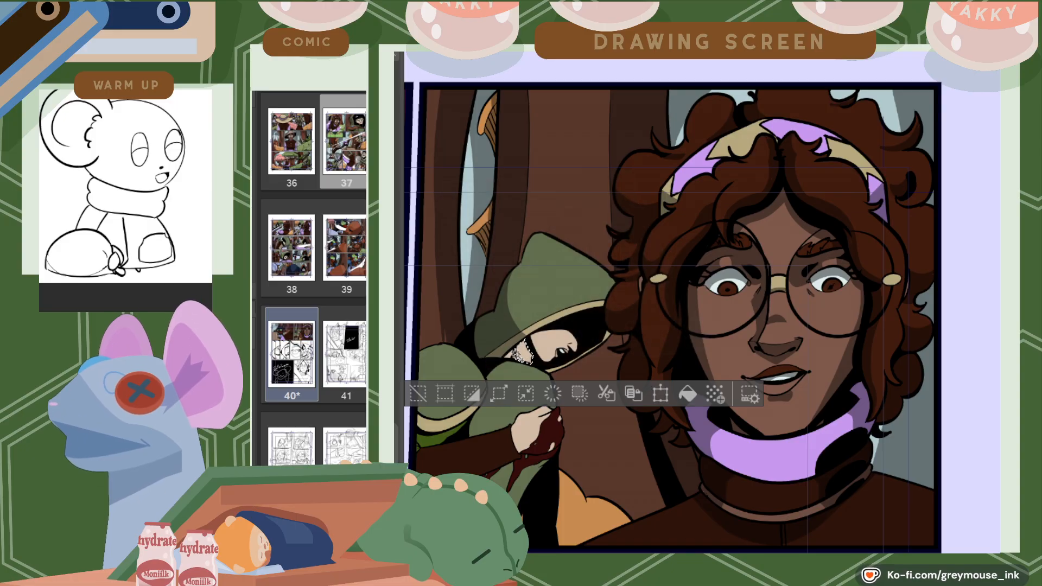
{"action": "left_click", "coordinate": [688, 393]}
{"action": "left_click_drag", "start_coordinate": [976, 323], "coordinate": [848, 312]}
{"action": "scroll", "coordinate": [631, 320], "scroll_direction": "down", "scroll_amount": 5}
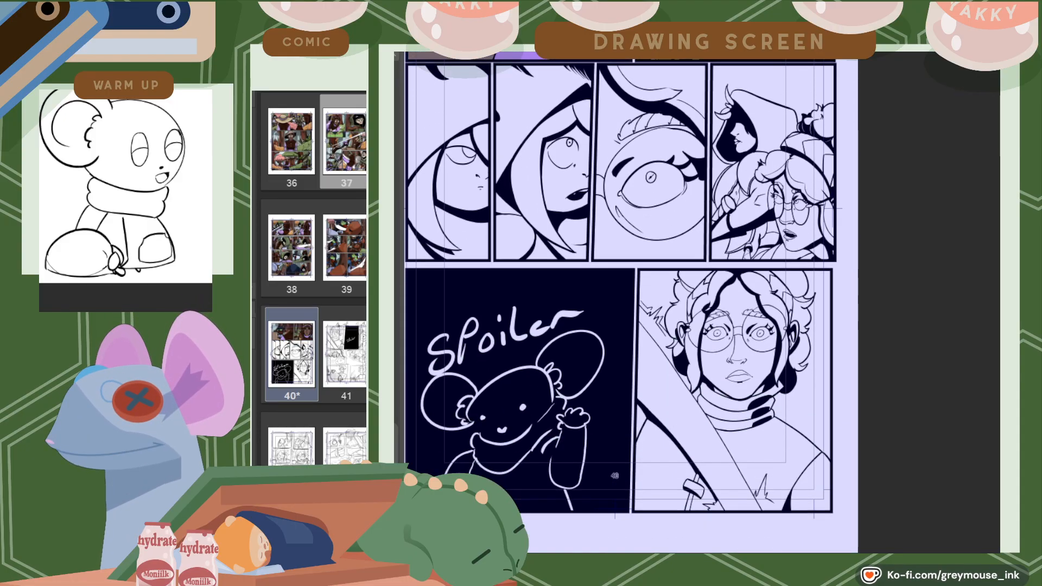
{"action": "scroll", "coordinate": [677, 216], "scroll_direction": "up", "scroll_amount": 5}
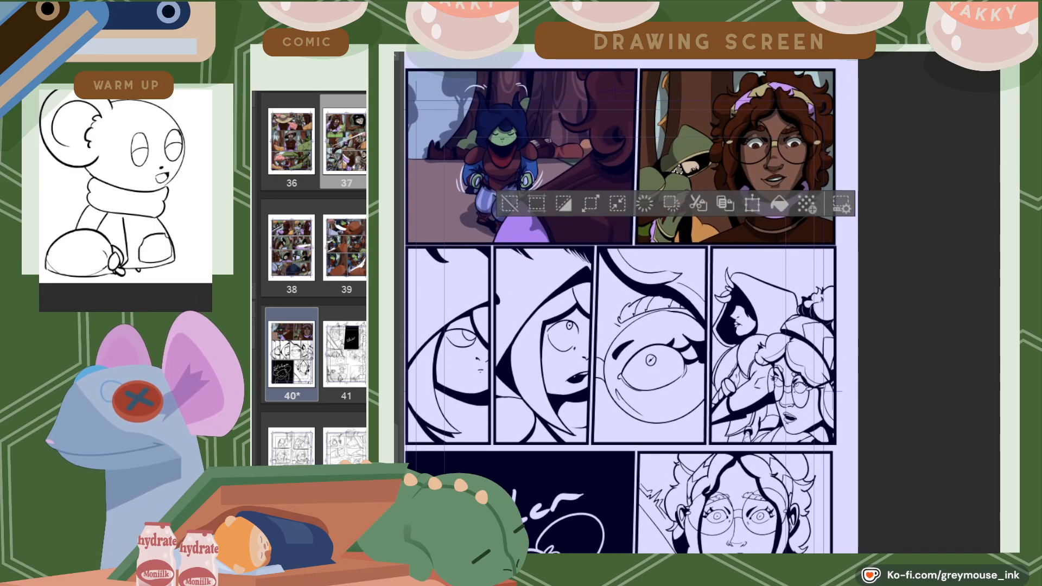
{"action": "scroll", "coordinate": [678, 217], "scroll_direction": "up", "scroll_amount": 5}
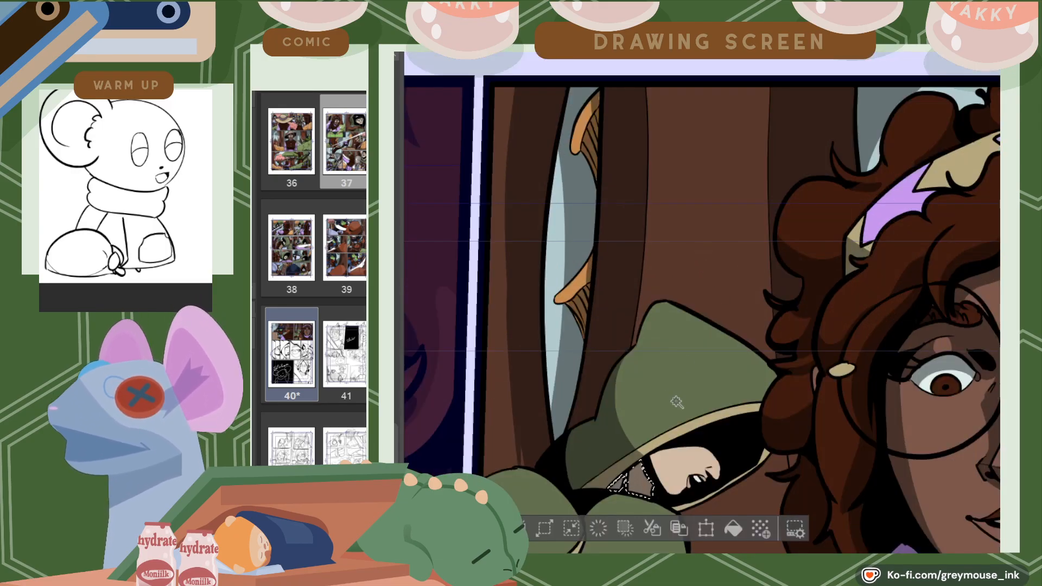
Select the hooded figure's face, paint a shadow around its edges and mouth, and clear the selection
{"action": "left_click", "coordinate": [684, 463]}
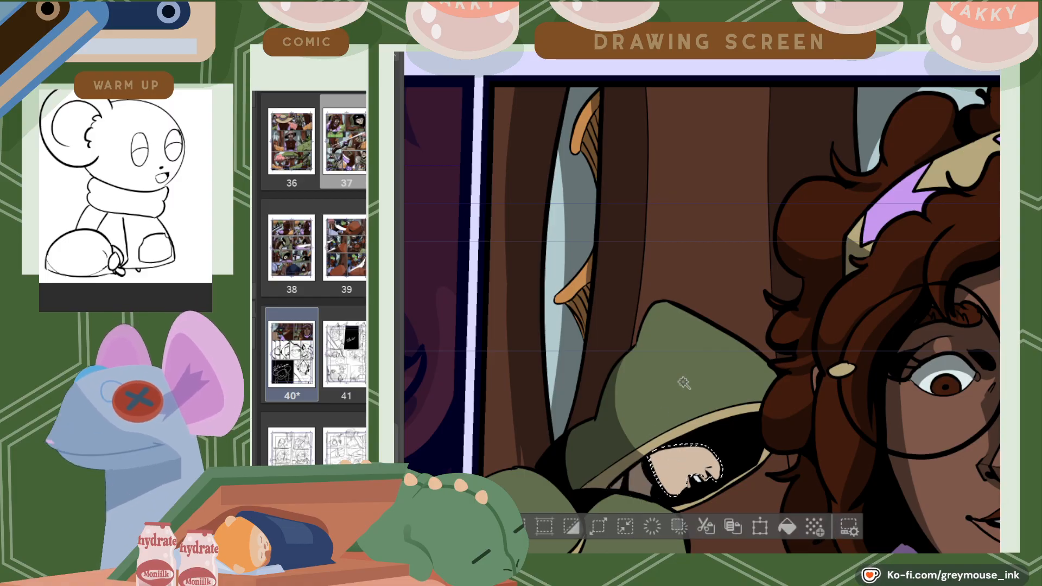
{"action": "key", "text": "b"}
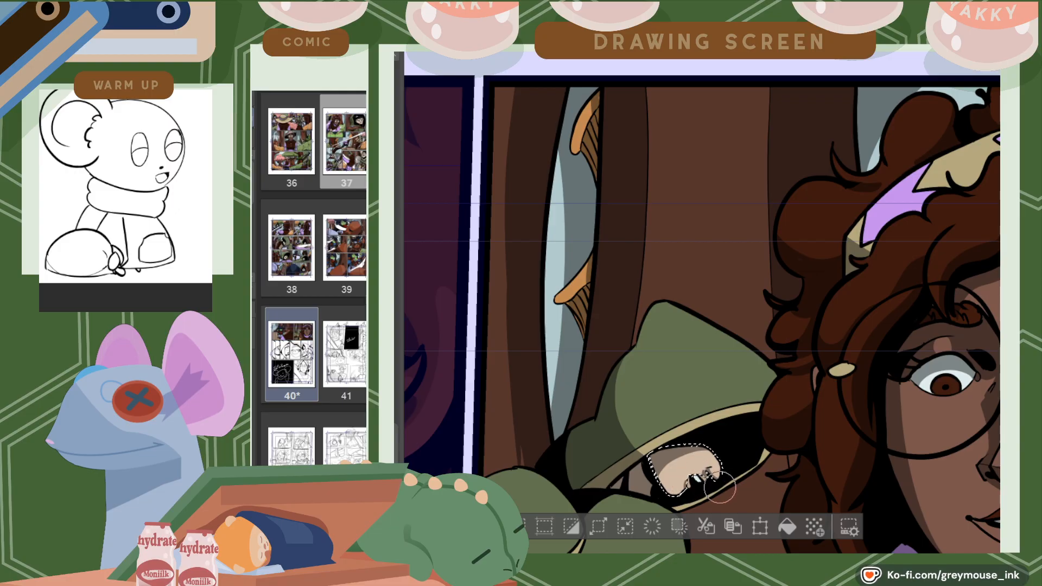
{"action": "key", "text": "ctrl+d"}
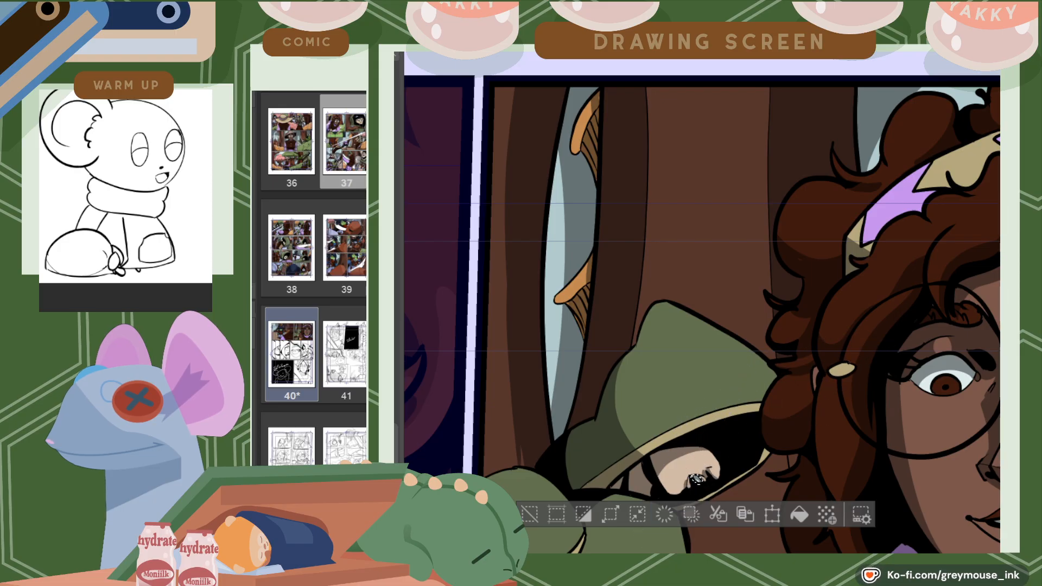
Select the green cloak section above the bloodied hand and paint a curved shadow along its inner side
{"action": "scroll", "coordinate": [702, 302], "scroll_direction": "down", "scroll_amount": 5}
{"action": "left_click", "coordinate": [621, 310]}
{"action": "key", "text": "b"}
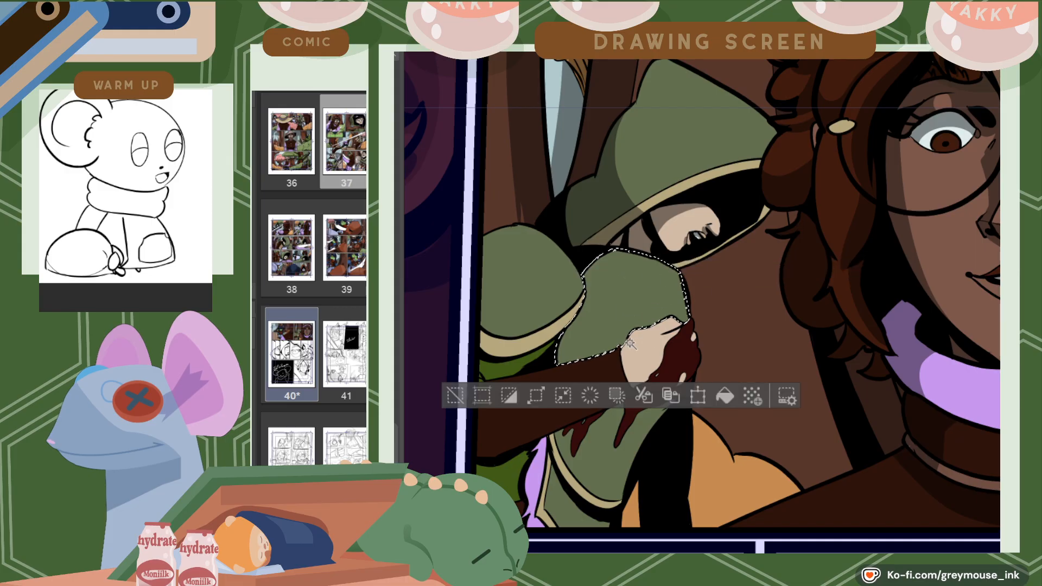
{"action": "mouse_move", "coordinate": [615, 244]}
{"action": "left_mouse_down"}
{"action": "mouse_move", "coordinate": [594, 264]}
{"action": "mouse_move", "coordinate": [626, 368]}
{"action": "mouse_move", "coordinate": [554, 346]}
{"action": "mouse_move", "coordinate": [574, 268]}
{"action": "left_mouse_up"}
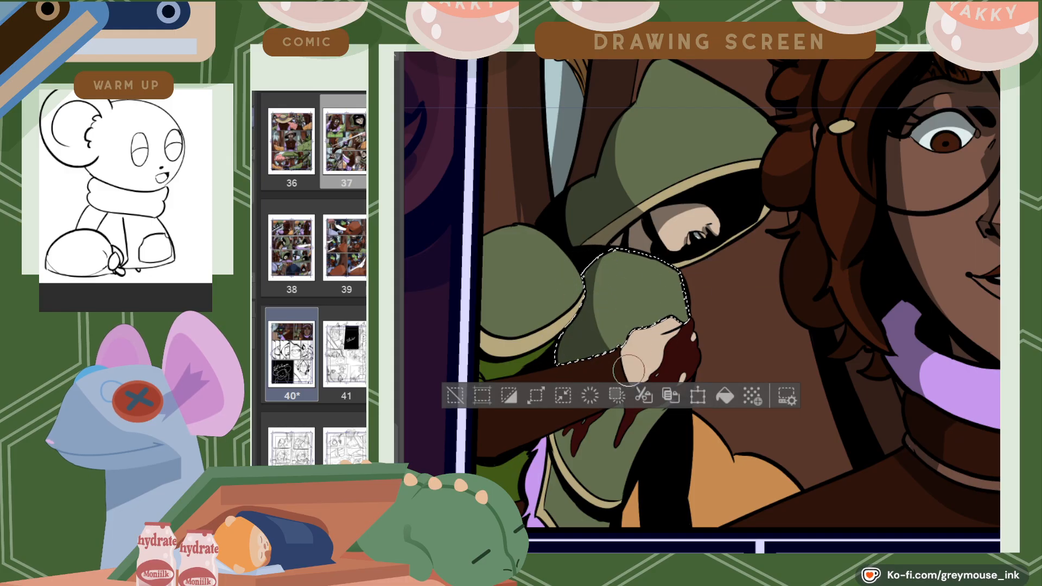
Select the lower cloak section with its blood drips and paint a shadow beneath the brown sleeve and hand
{"action": "key", "text": "w"}
{"action": "left_click", "coordinate": [606, 466]}
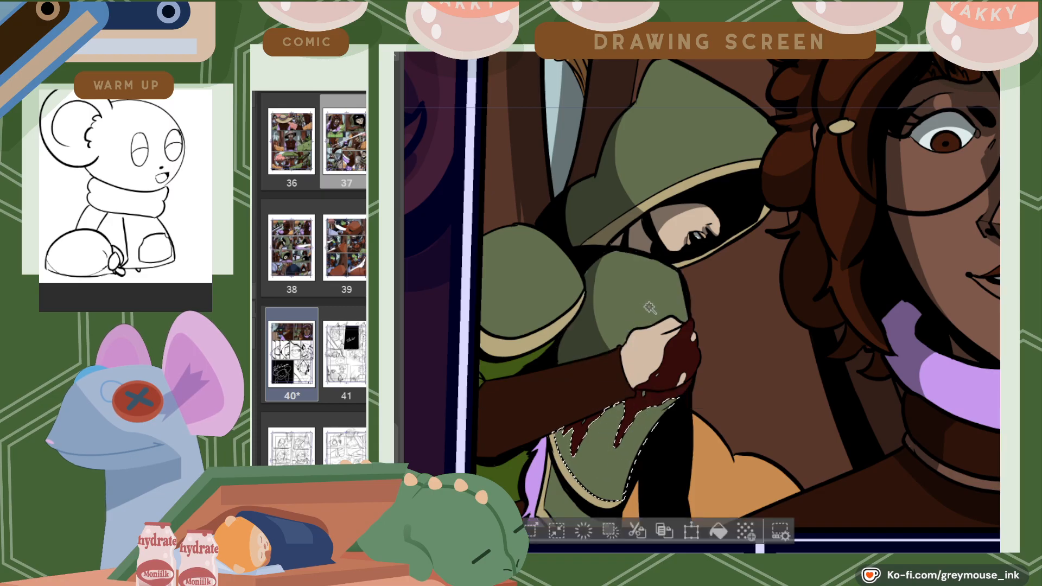
{"action": "left_click", "coordinate": [664, 395]}
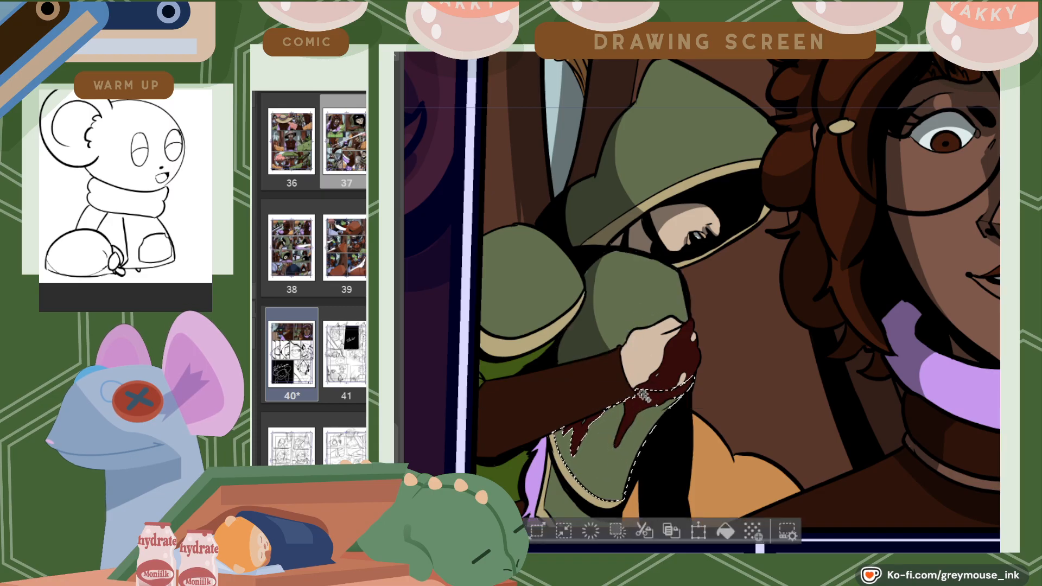
{"action": "left_click", "coordinate": [585, 427], "text": "shift"}
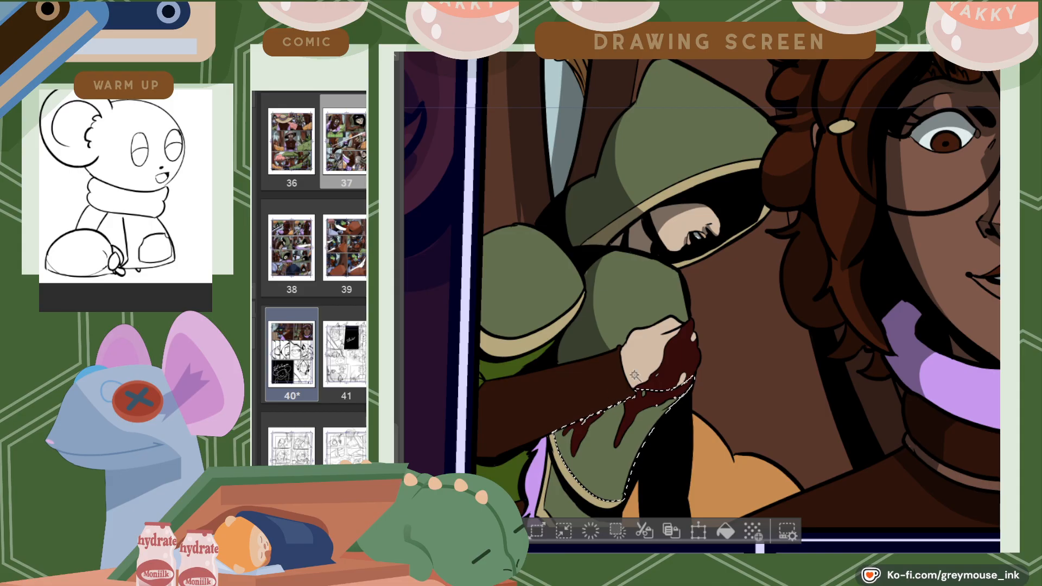
{"action": "key", "text": "p"}
{"action": "left_click_drag", "start_coordinate": [537, 445], "coordinate": [679, 388]}
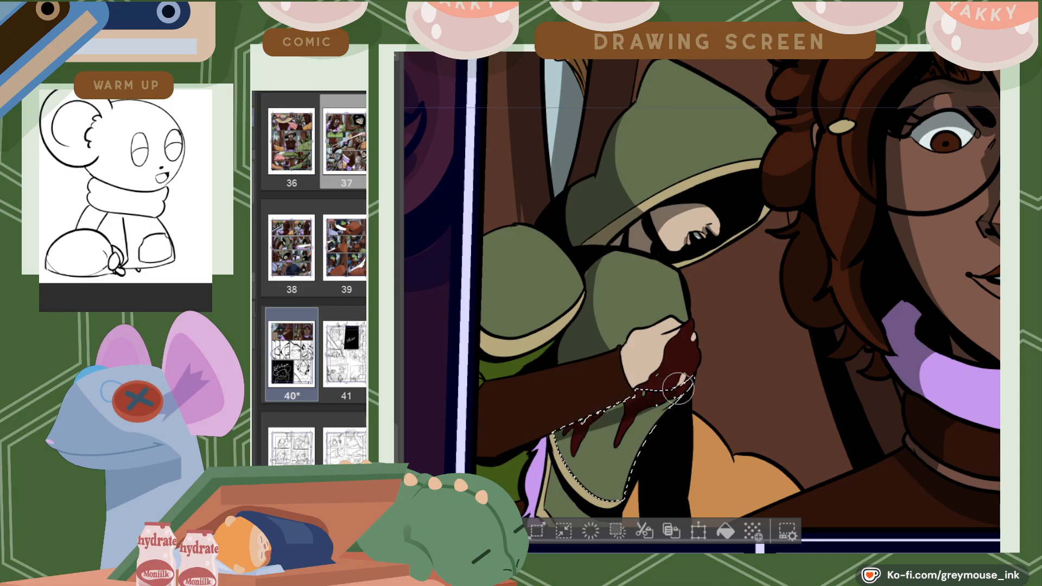
{"action": "left_click_drag", "start_coordinate": [600, 423], "coordinate": [709, 379]}
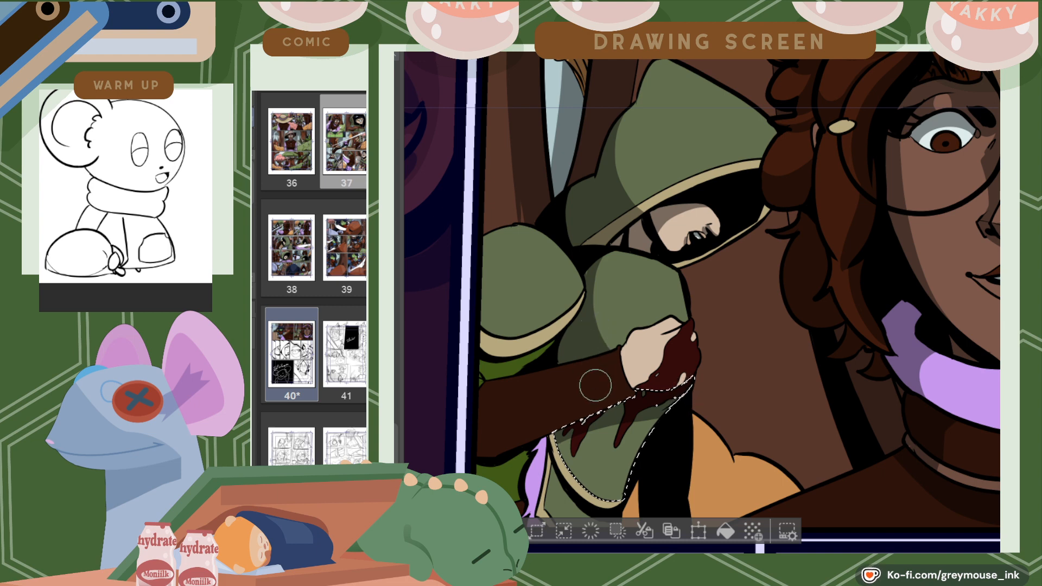
Select the tan trim along the lower cloak's hem and paint a shadow at its upper end
{"action": "key", "text": "w"}
{"action": "left_click", "coordinate": [584, 489]}
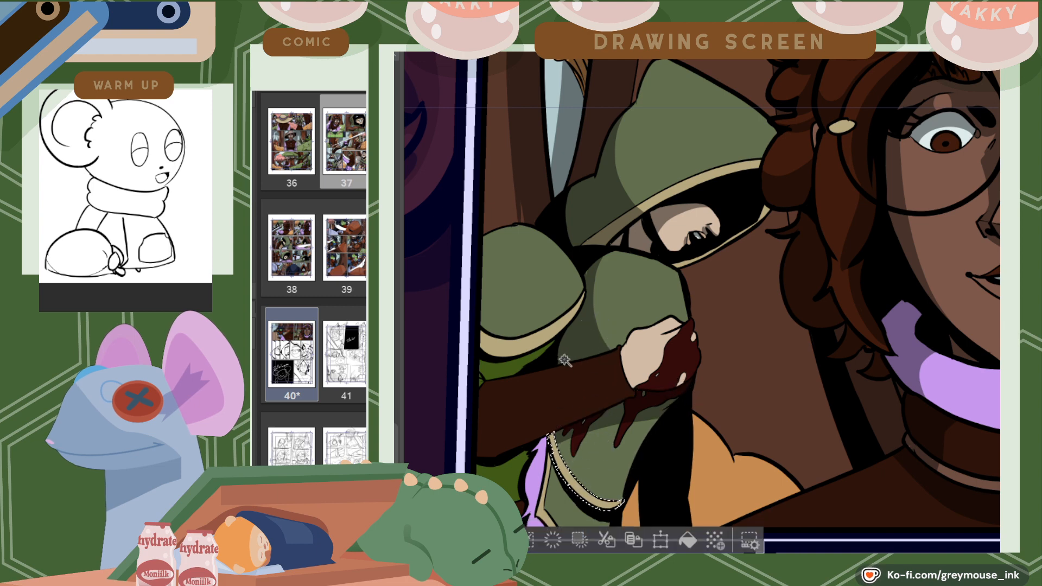
{"action": "key", "text": "b"}
{"action": "left_click_drag", "start_coordinate": [546, 438], "coordinate": [545, 446]}
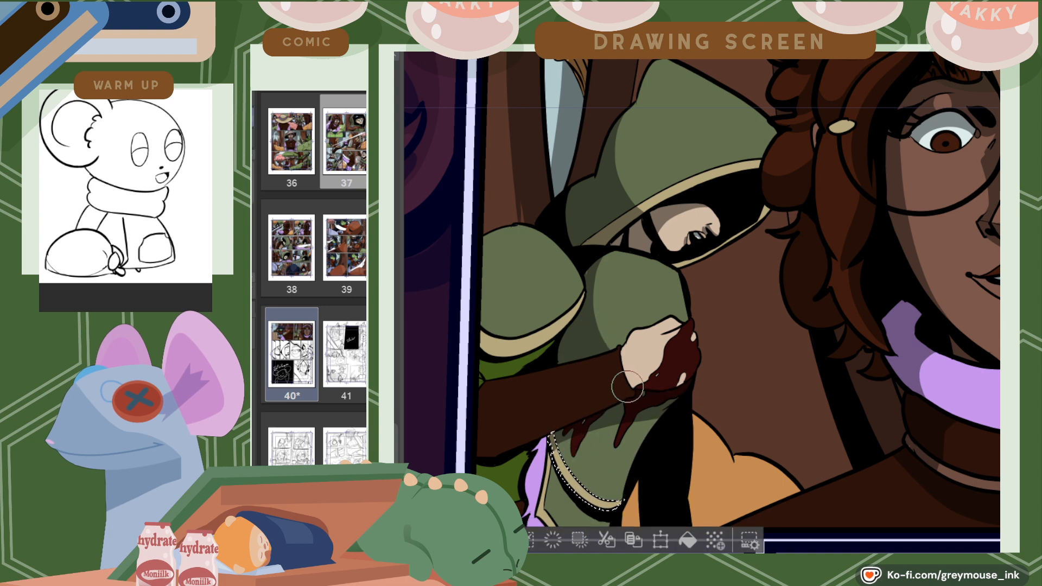
Select the bright green garment strip above the brown sleeve, shade it, and select the tiny gap beside it at the panel border
{"action": "key", "text": "w"}
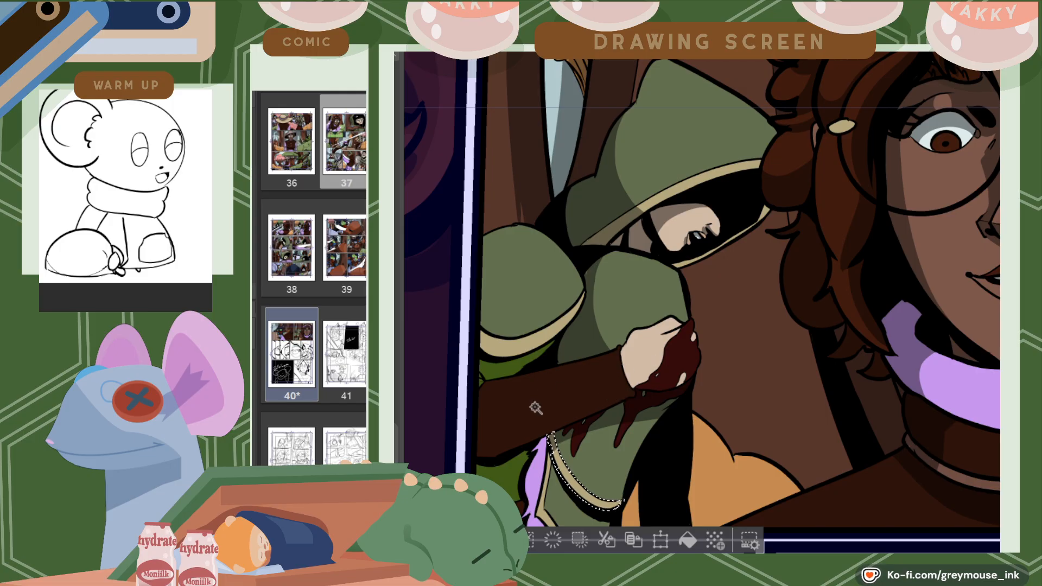
{"action": "left_click", "coordinate": [529, 354]}
{"action": "key", "text": "b"}
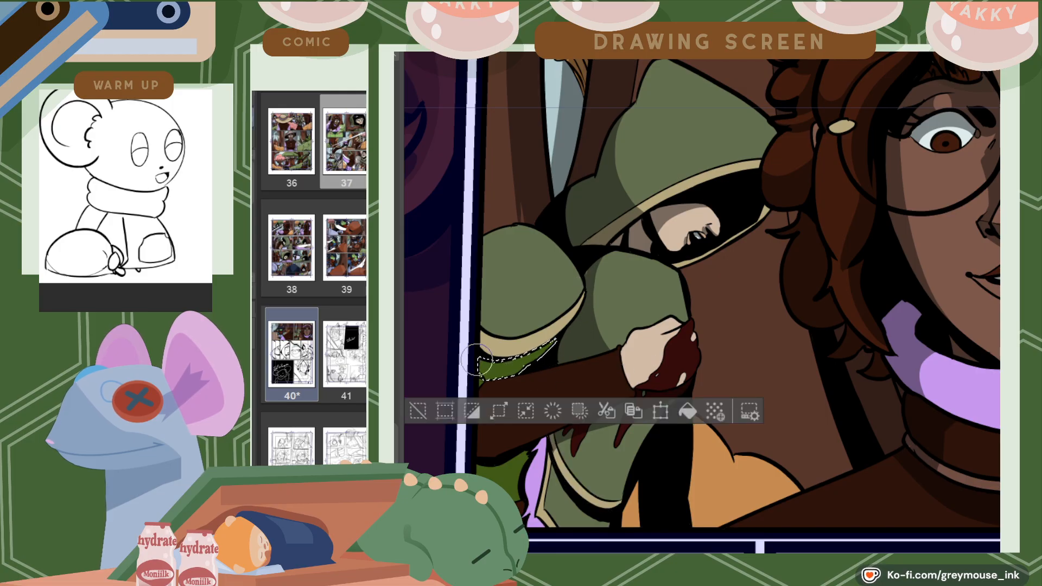
{"action": "mouse_move", "coordinate": [481, 362]}
{"action": "left_mouse_down"}
{"action": "mouse_move", "coordinate": [495, 378]}
{"action": "mouse_move", "coordinate": [534, 359]}
{"action": "left_mouse_up"}
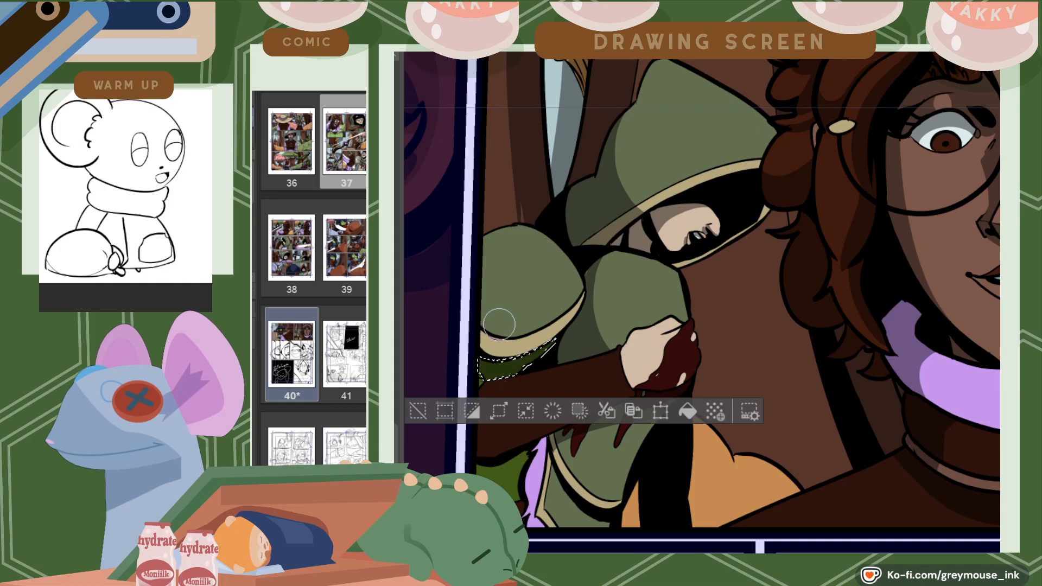
{"action": "key", "text": "w"}
{"action": "left_click", "coordinate": [481, 382]}
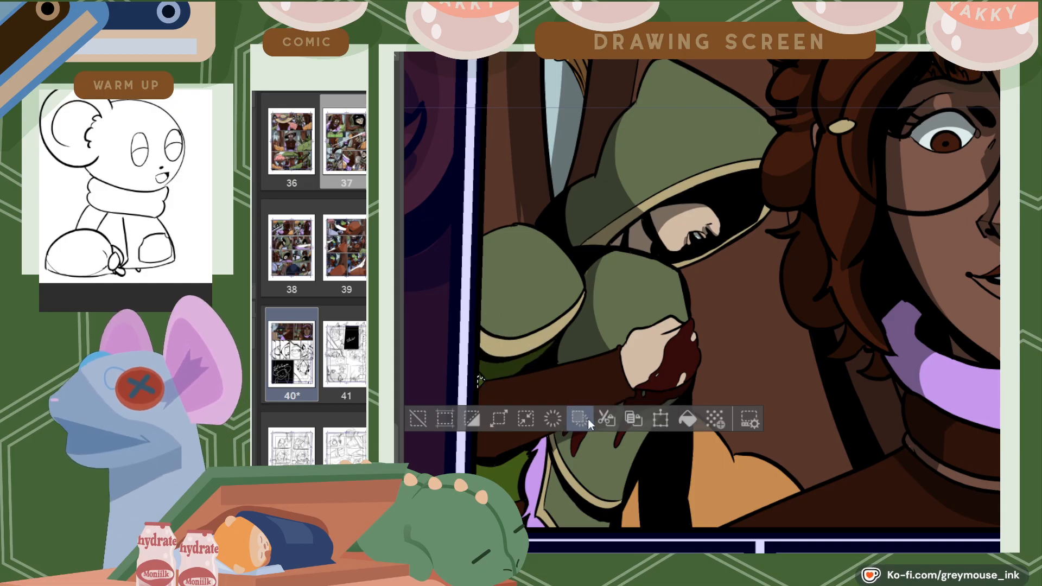
Select the bright green garment area below the brown sleeve, paint shadow along its edges, and clear the selection
{"action": "left_click", "coordinate": [503, 478]}
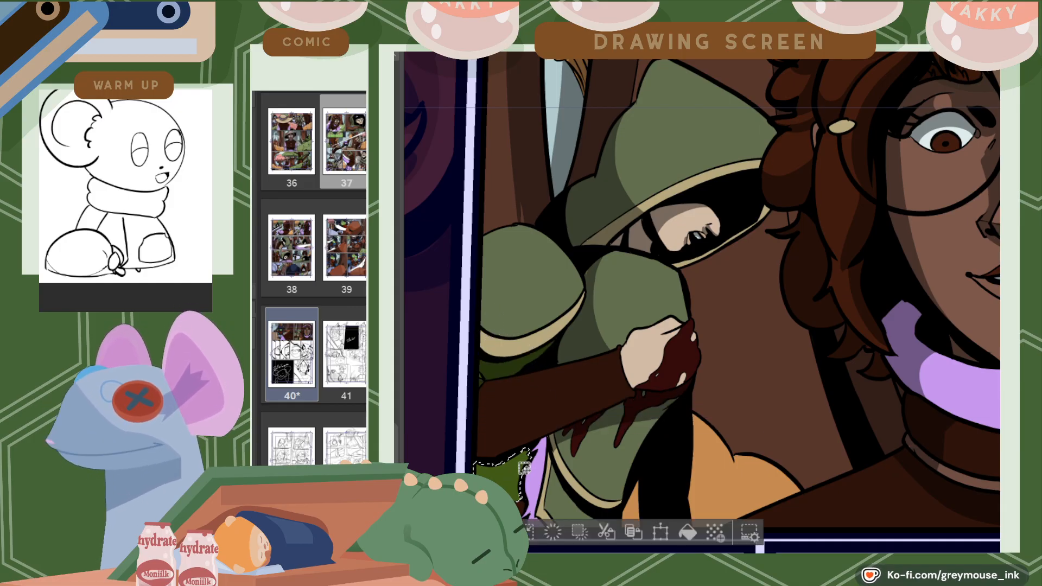
{"action": "key", "text": "b"}
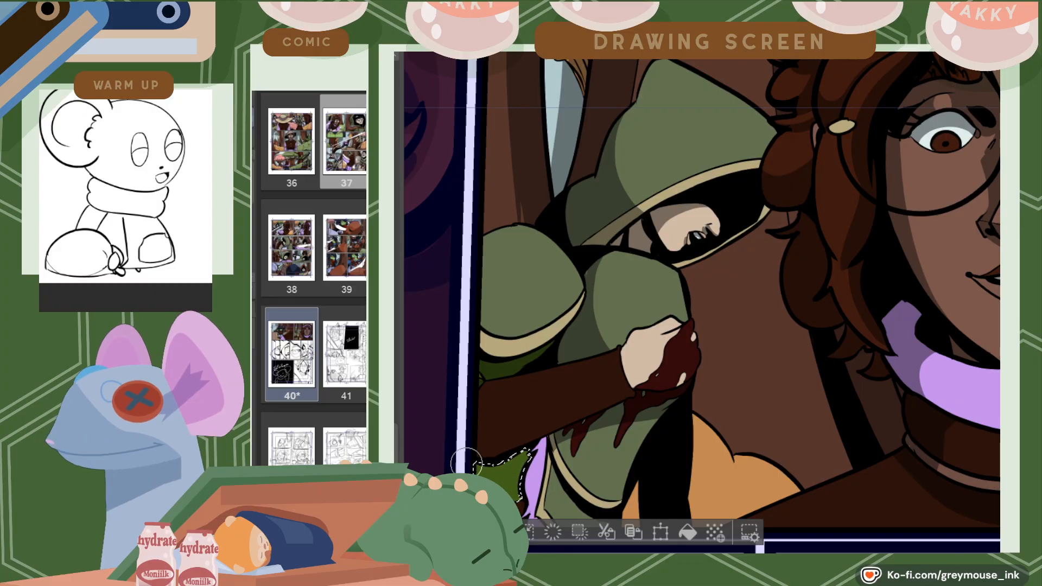
{"action": "mouse_move", "coordinate": [468, 463]}
{"action": "left_mouse_down"}
{"action": "mouse_move", "coordinate": [545, 435]}
{"action": "mouse_move", "coordinate": [471, 471]}
{"action": "mouse_move", "coordinate": [484, 457]}
{"action": "mouse_move", "coordinate": [476, 475]}
{"action": "mouse_move", "coordinate": [500, 417]}
{"action": "left_mouse_up"}
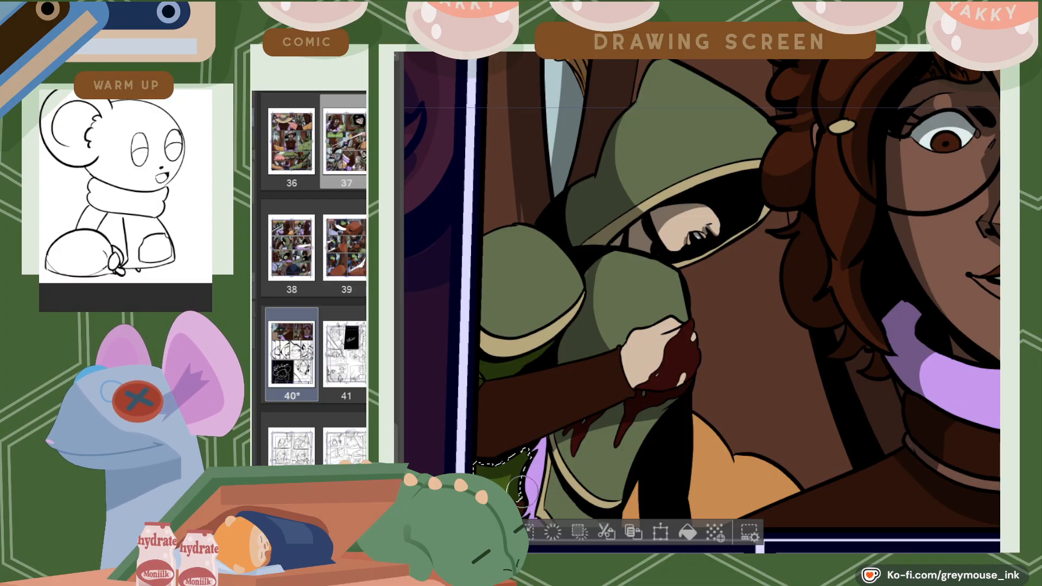
{"action": "left_click_drag", "start_coordinate": [522, 488], "coordinate": [513, 462]}
{"action": "key", "text": "ctrl+d"}
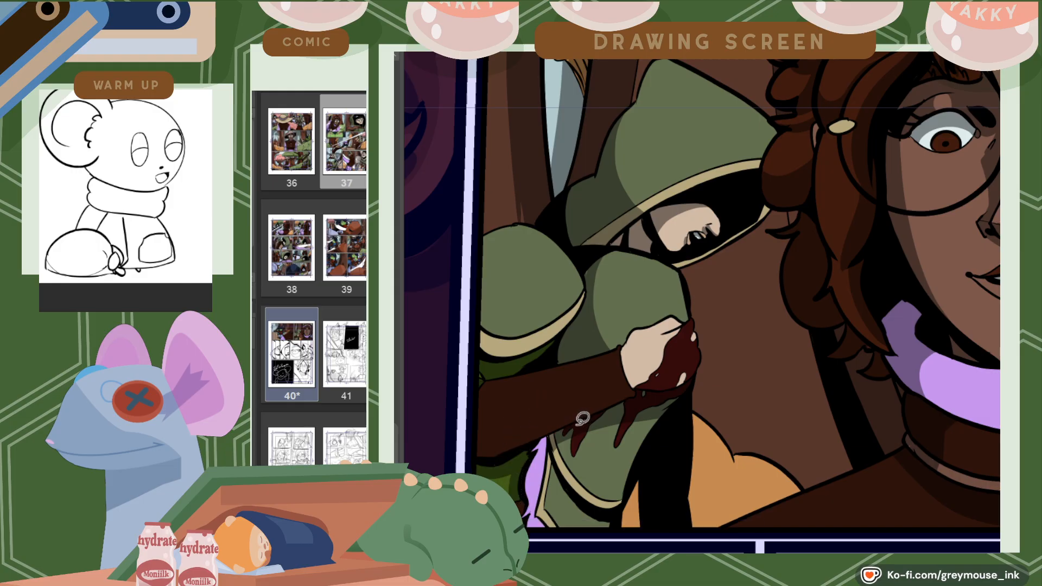
Select the hooded figure's brown sleeve and paint a dark shadow along its underside
{"action": "key", "text": "b"}
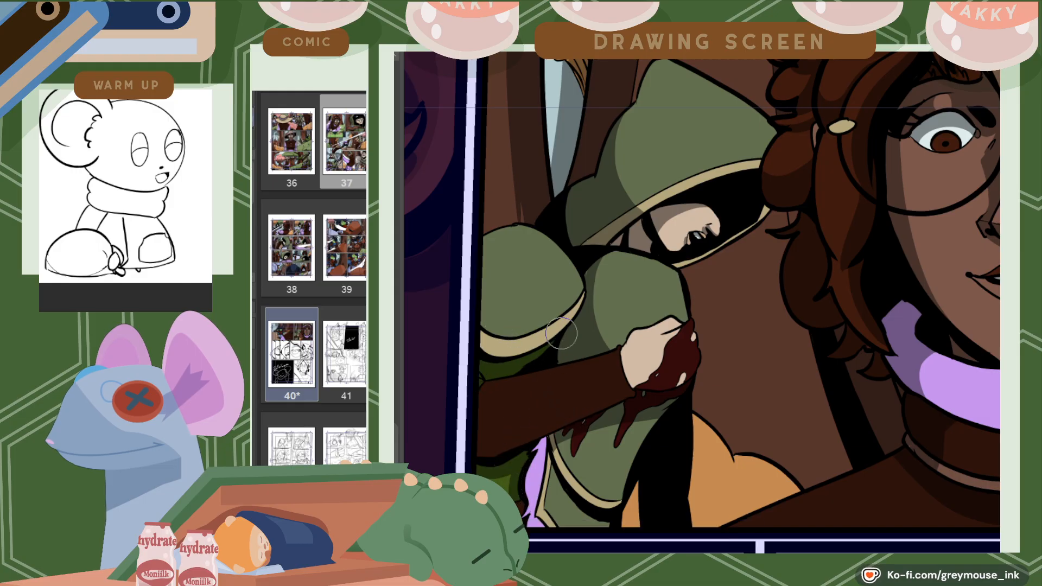
{"action": "key", "text": "w"}
{"action": "left_click", "coordinate": [585, 394]}
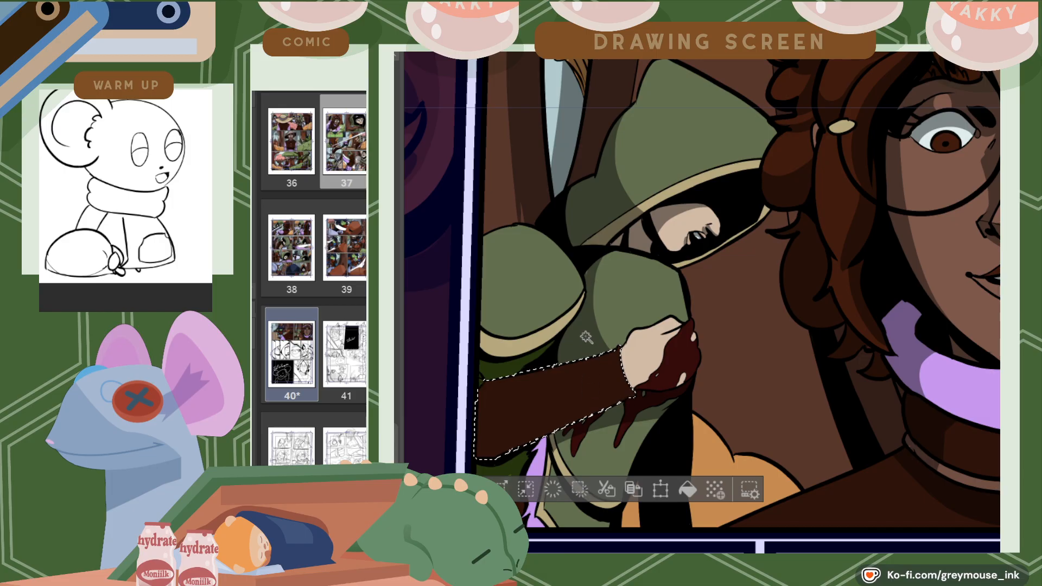
{"action": "key", "text": "b"}
{"action": "mouse_move", "coordinate": [456, 426]}
{"action": "left_mouse_down"}
{"action": "mouse_move", "coordinate": [679, 351]}
{"action": "mouse_move", "coordinate": [502, 425]}
{"action": "mouse_move", "coordinate": [555, 426]}
{"action": "mouse_move", "coordinate": [613, 406]}
{"action": "mouse_move", "coordinate": [596, 400]}
{"action": "mouse_move", "coordinate": [474, 435]}
{"action": "left_mouse_up"}
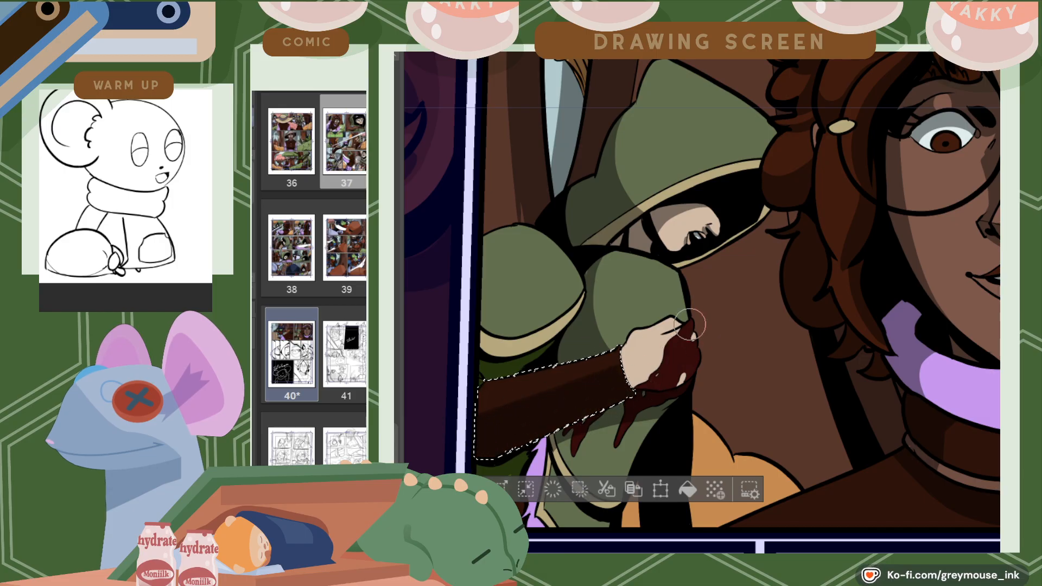
Select the hooded figure's hand together with the blood covering it and paint a shadow along the lower side
{"action": "key", "text": "w"}
{"action": "left_click", "coordinate": [654, 352]}
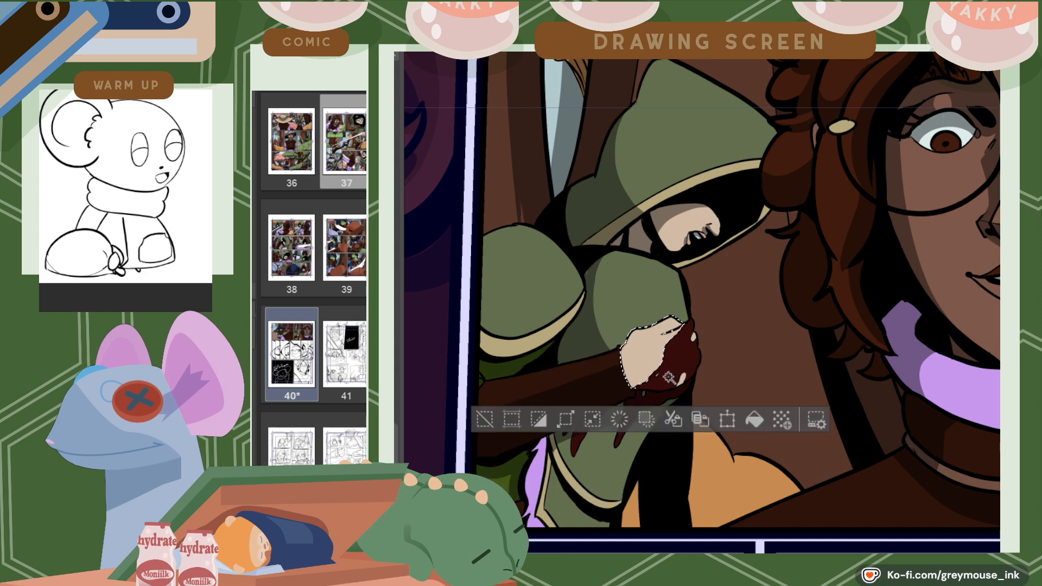
{"action": "left_click", "coordinate": [657, 376], "text": "shift"}
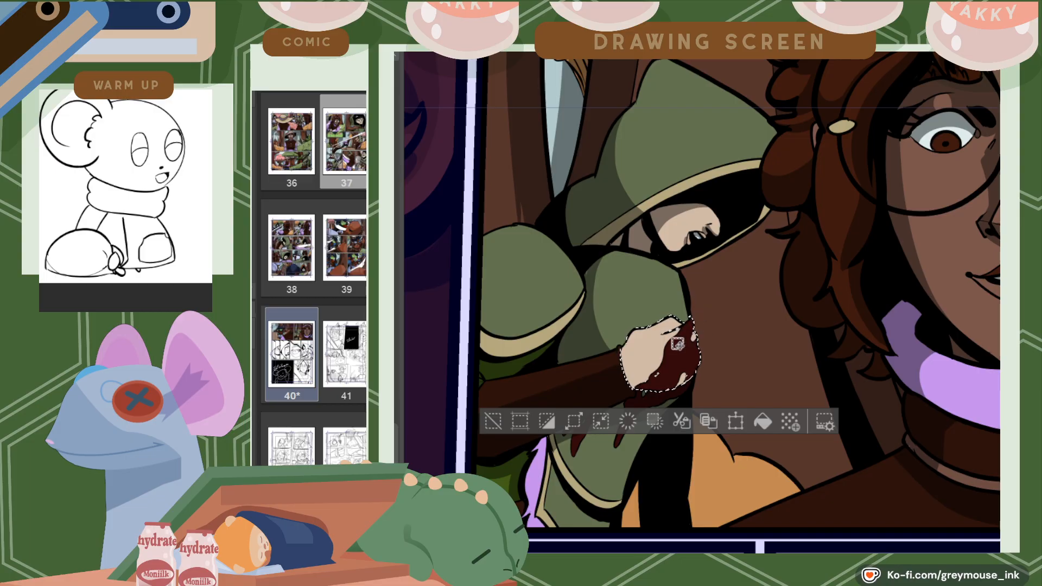
{"action": "key", "text": "p"}
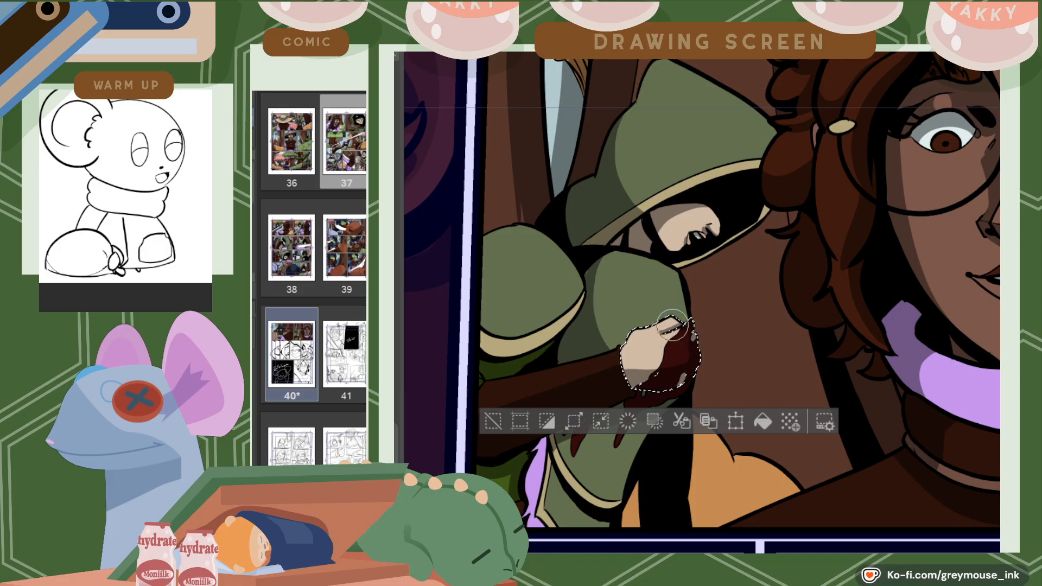
Select the cloak's lower tan trim and the purple cloth beside it, and paint a shadow over their upper ends and down the purple cloth
{"action": "key", "text": "w"}
{"action": "left_click", "coordinate": [573, 521]}
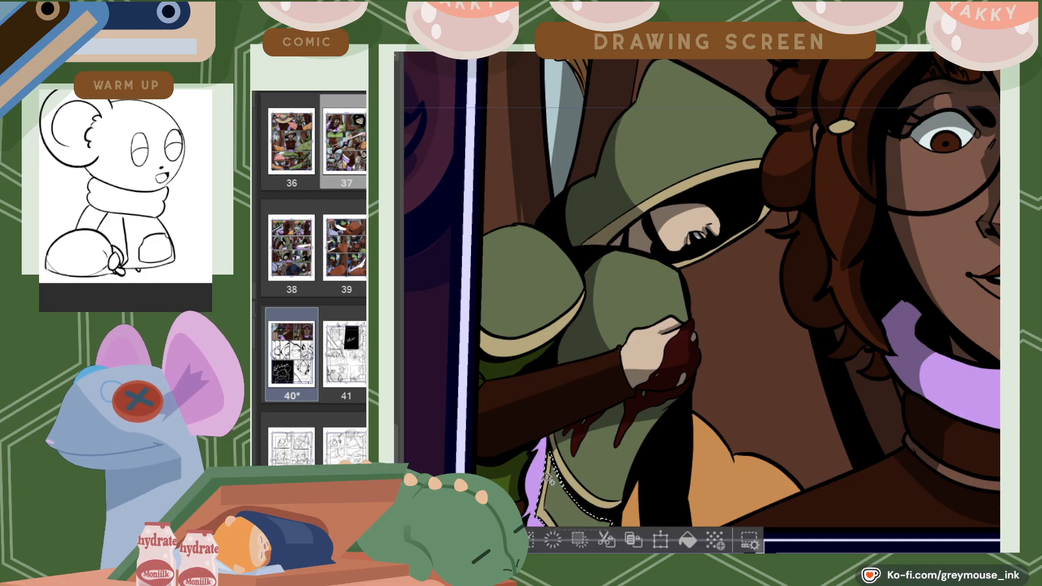
{"action": "key", "text": "b"}
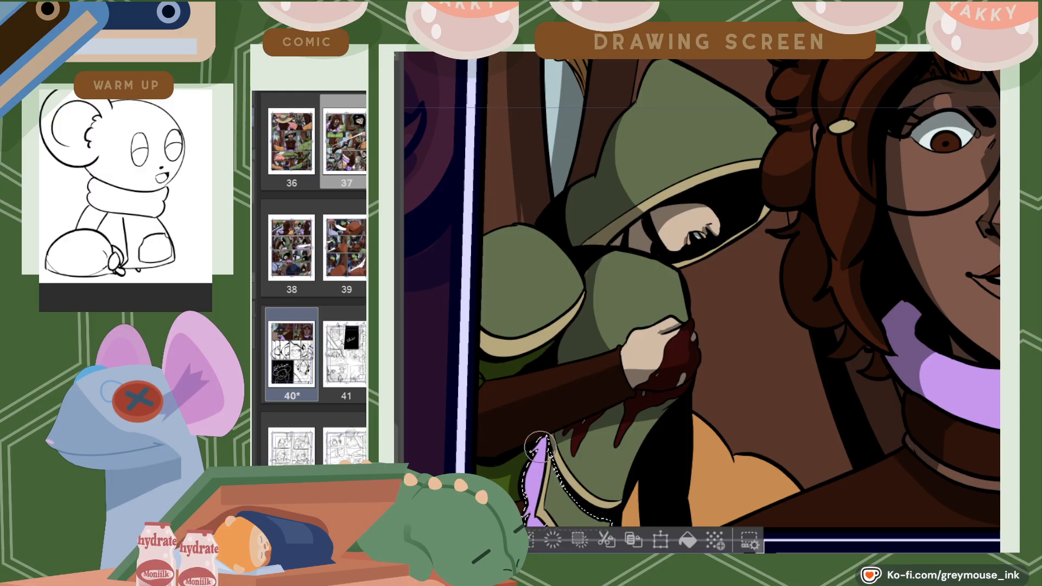
{"action": "left_click_drag", "start_coordinate": [540, 436], "coordinate": [547, 471]}
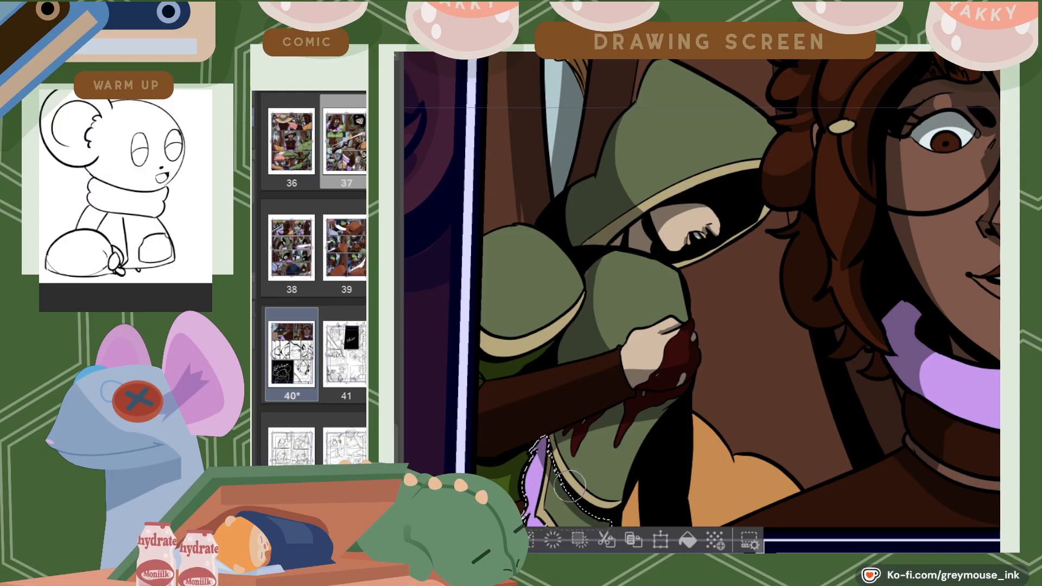
{"action": "scroll", "coordinate": [525, 495], "scroll_direction": "down", "scroll_amount": 3}
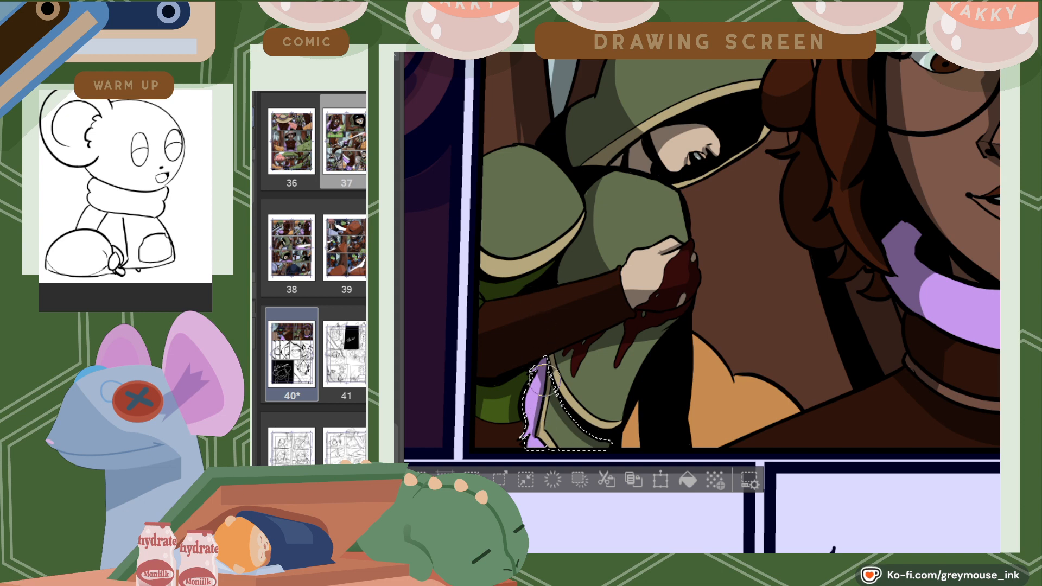
{"action": "left_click_drag", "start_coordinate": [547, 374], "coordinate": [532, 430]}
{"action": "key", "text": "ctrl+z"}
{"action": "left_click_drag", "start_coordinate": [542, 371], "coordinate": [533, 437]}
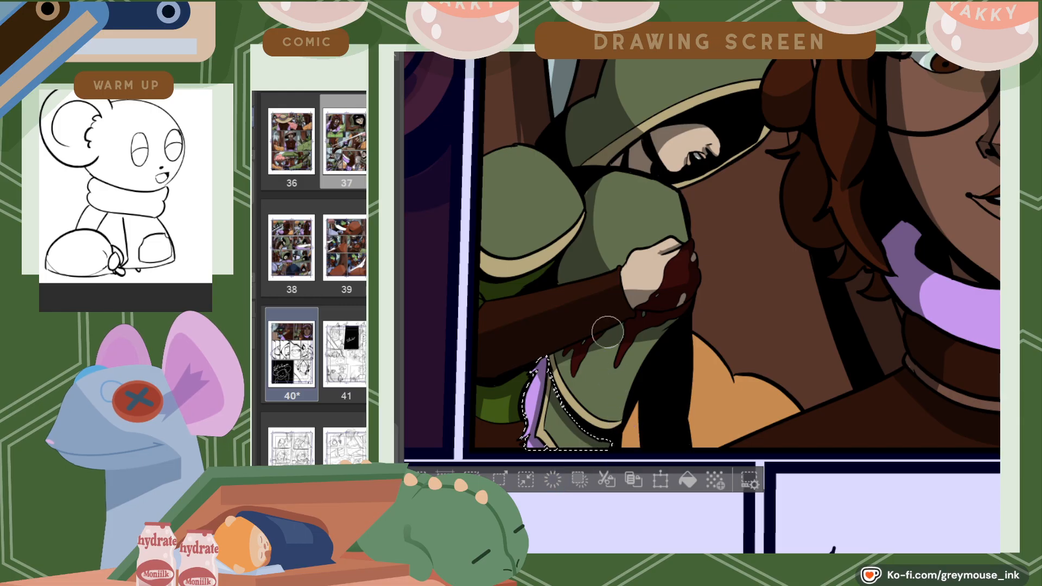
Select the hooded figure's green shoulder piece with its tan trim and paint a curved shadow across the lower part
{"action": "left_click", "coordinate": [552, 217]}
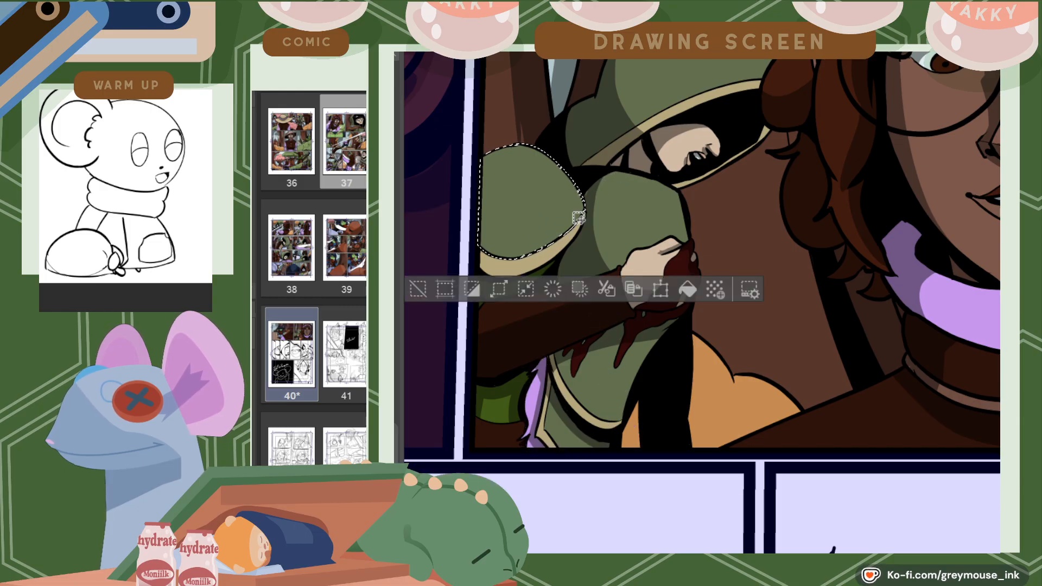
{"action": "left_click", "coordinate": [553, 254], "text": "shift"}
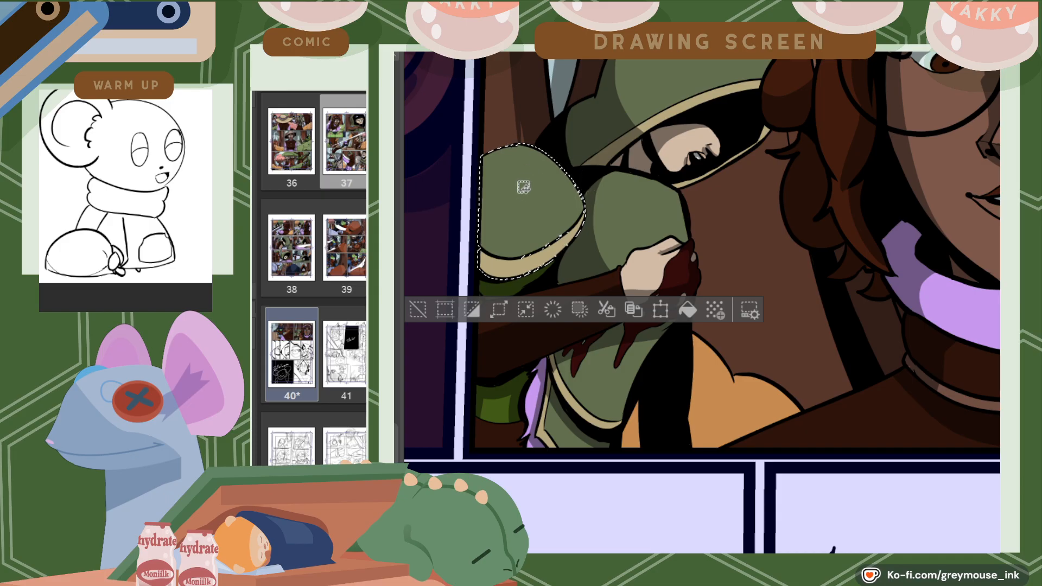
{"action": "key", "text": "b"}
{"action": "mouse_move", "coordinate": [475, 185]}
{"action": "left_mouse_down"}
{"action": "mouse_move", "coordinate": [504, 216]}
{"action": "mouse_move", "coordinate": [513, 277]}
{"action": "mouse_move", "coordinate": [471, 208]}
{"action": "mouse_move", "coordinate": [508, 261]}
{"action": "mouse_move", "coordinate": [507, 230]}
{"action": "left_mouse_up"}
{"action": "key", "text": "ctrl+z"}
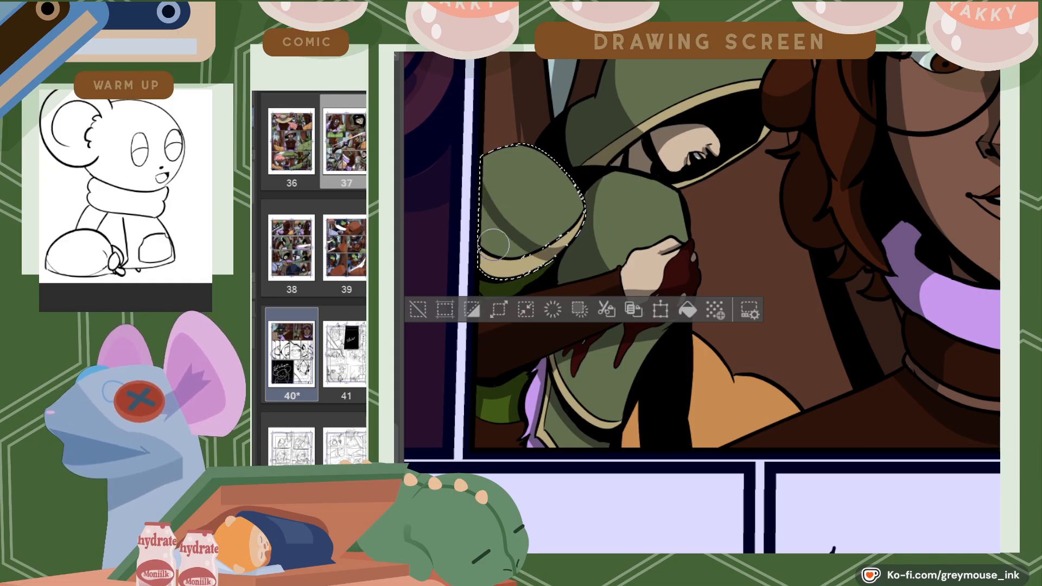
{"action": "mouse_move", "coordinate": [481, 214]}
{"action": "left_mouse_down"}
{"action": "mouse_move", "coordinate": [477, 255]}
{"action": "mouse_move", "coordinate": [531, 255]}
{"action": "mouse_move", "coordinate": [510, 238]}
{"action": "mouse_move", "coordinate": [570, 244]}
{"action": "mouse_move", "coordinate": [483, 173]}
{"action": "mouse_move", "coordinate": [604, 228]}
{"action": "left_mouse_up"}
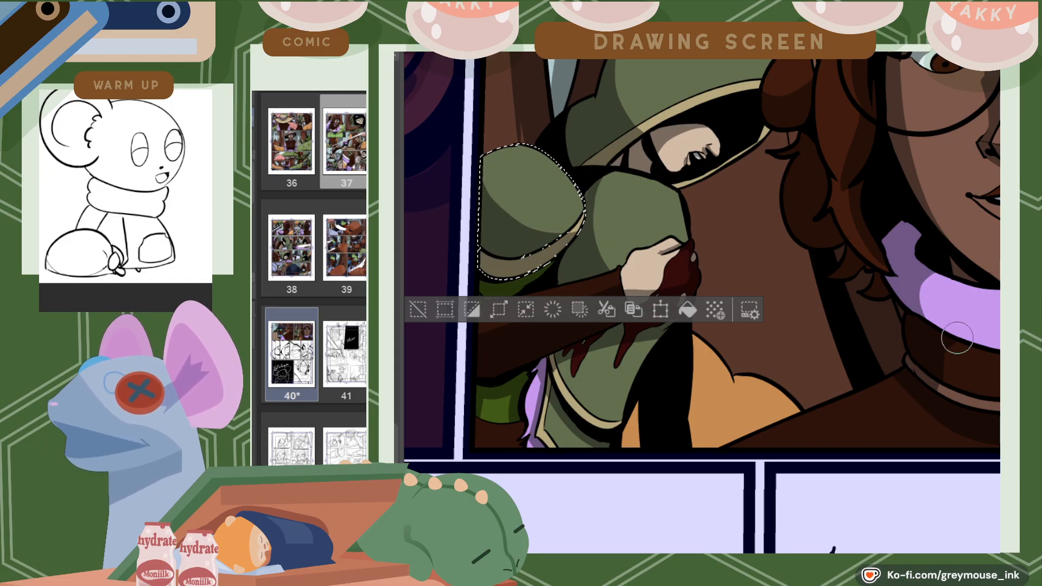
Clear the selection, lasso the small orange gap beside the cloak's lower edge, and fill it with the shadow color
{"action": "scroll", "coordinate": [703, 302], "scroll_direction": "up", "scroll_amount": 5}
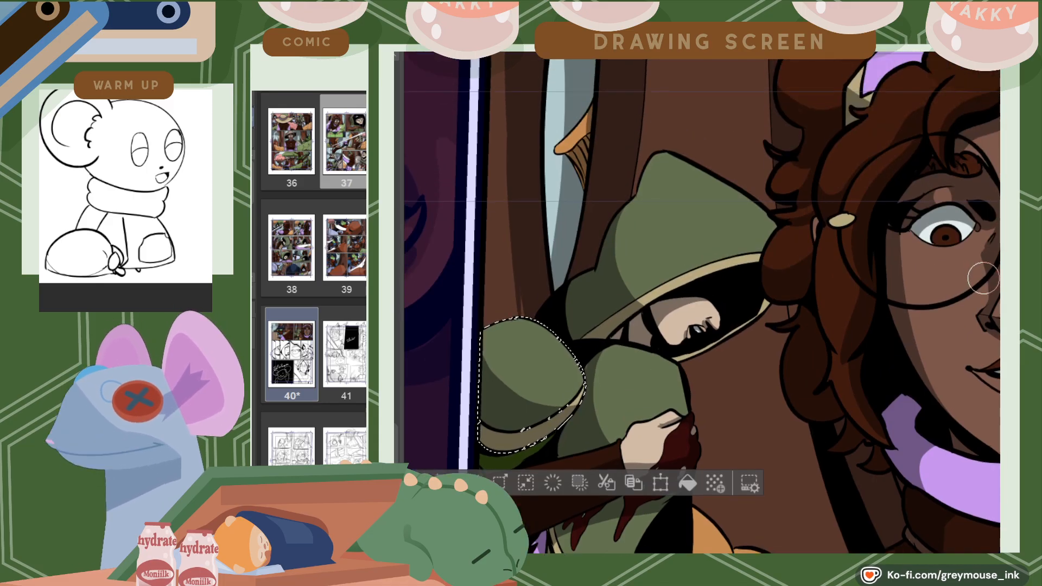
{"action": "key", "text": "m"}
{"action": "left_click", "coordinate": [778, 382]}
{"action": "scroll", "coordinate": [793, 370], "scroll_direction": "down", "scroll_amount": 2}
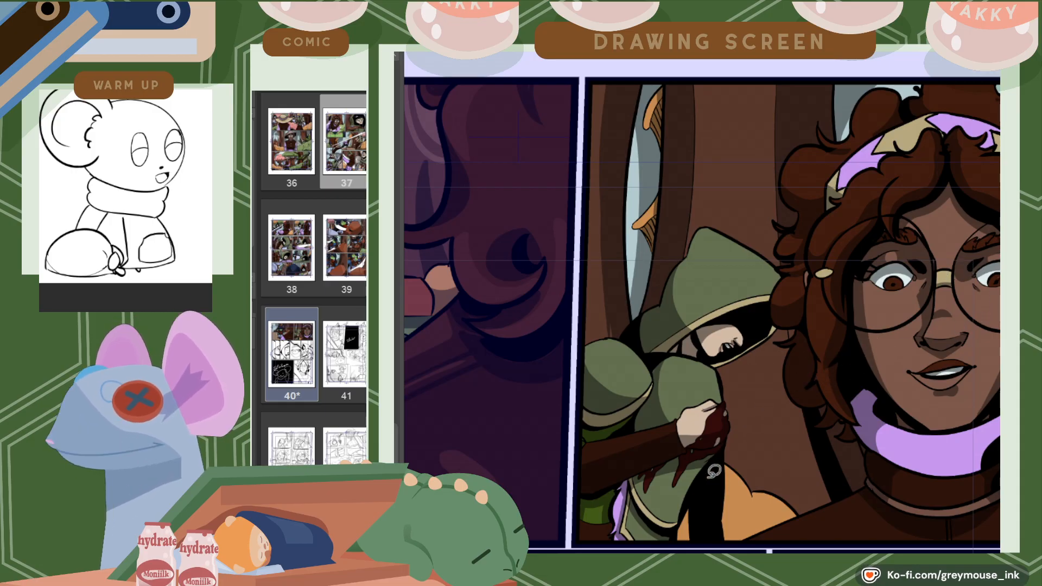
{"action": "mouse_move", "coordinate": [680, 534]}
{"action": "left_mouse_down"}
{"action": "mouse_move", "coordinate": [691, 528]}
{"action": "mouse_move", "coordinate": [684, 535]}
{"action": "left_mouse_up"}
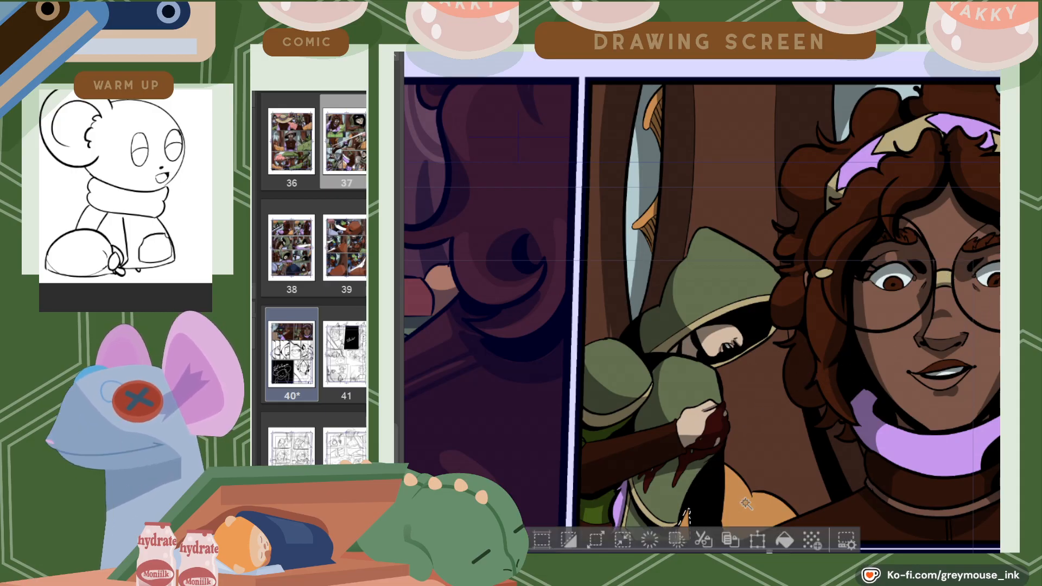
{"action": "left_click", "coordinate": [785, 541]}
Select the orange bush behind the hooded figure and paint a shadow over its lower part next to the black trunk
{"action": "left_click", "coordinate": [754, 512]}
{"action": "key", "text": "p"}
{"action": "left_click_drag", "start_coordinate": [720, 505], "coordinate": [751, 520]}
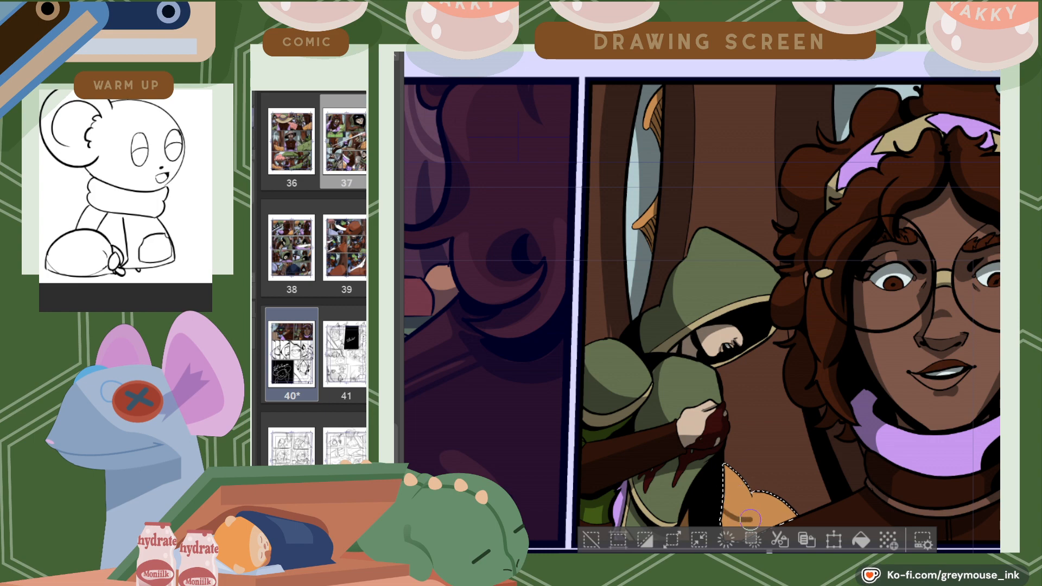
{"action": "scroll", "coordinate": [880, 308], "scroll_direction": "down", "scroll_amount": 3}
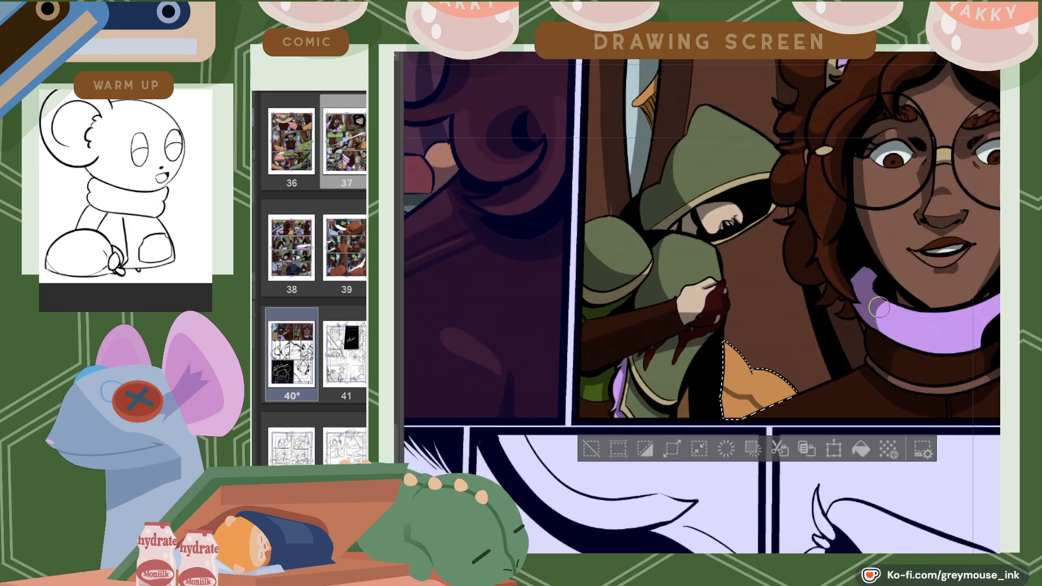
{"action": "left_click_drag", "start_coordinate": [743, 404], "coordinate": [754, 413]}
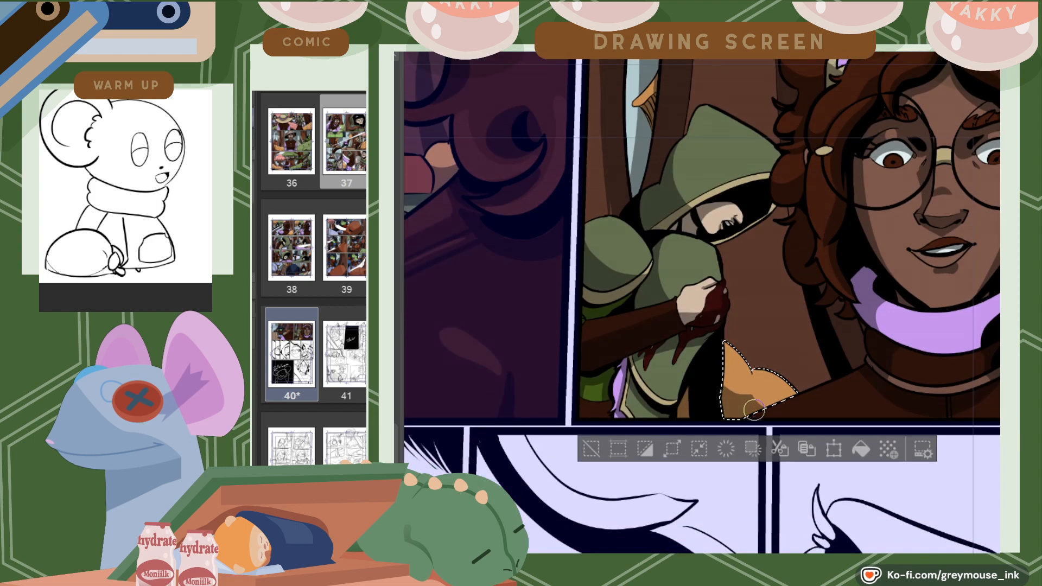
{"action": "key", "text": "w"}
{"action": "left_click", "coordinate": [762, 354]}
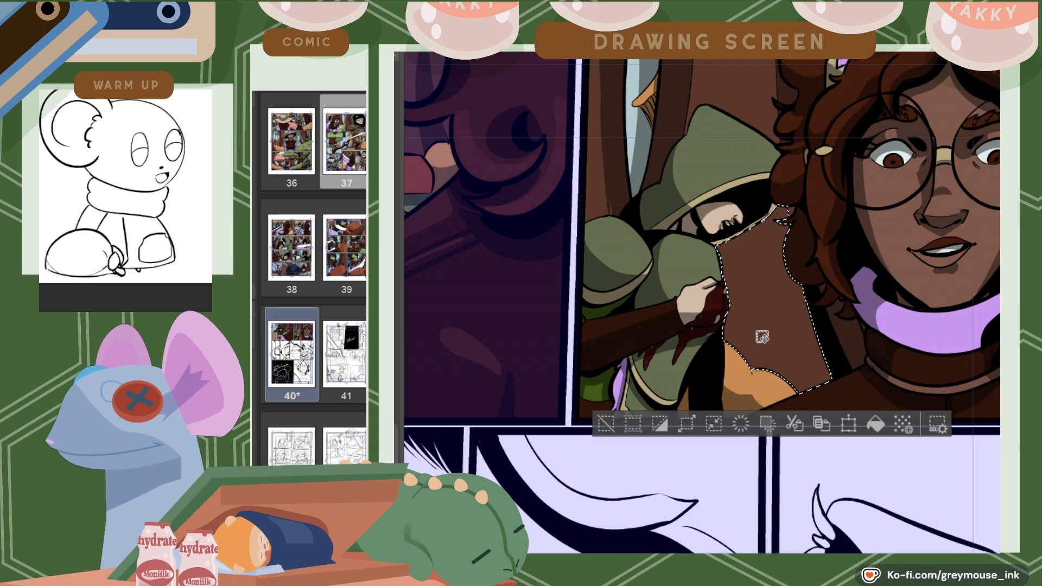
{"action": "key", "text": "p"}
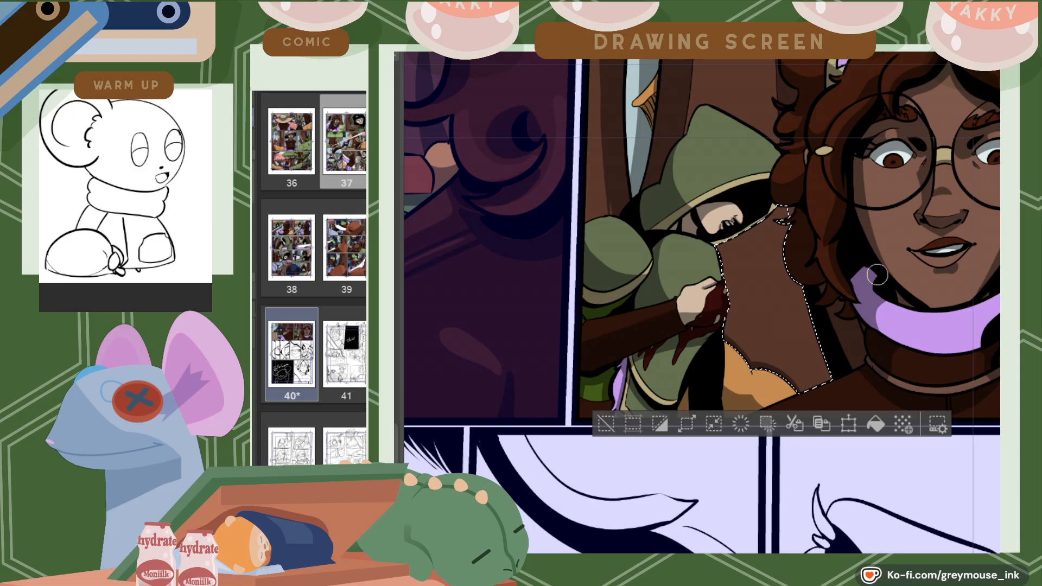
{"action": "scroll", "coordinate": [703, 302], "scroll_direction": "up", "scroll_amount": 4}
{"action": "scroll", "coordinate": [703, 303], "scroll_direction": "down", "scroll_amount": 3}
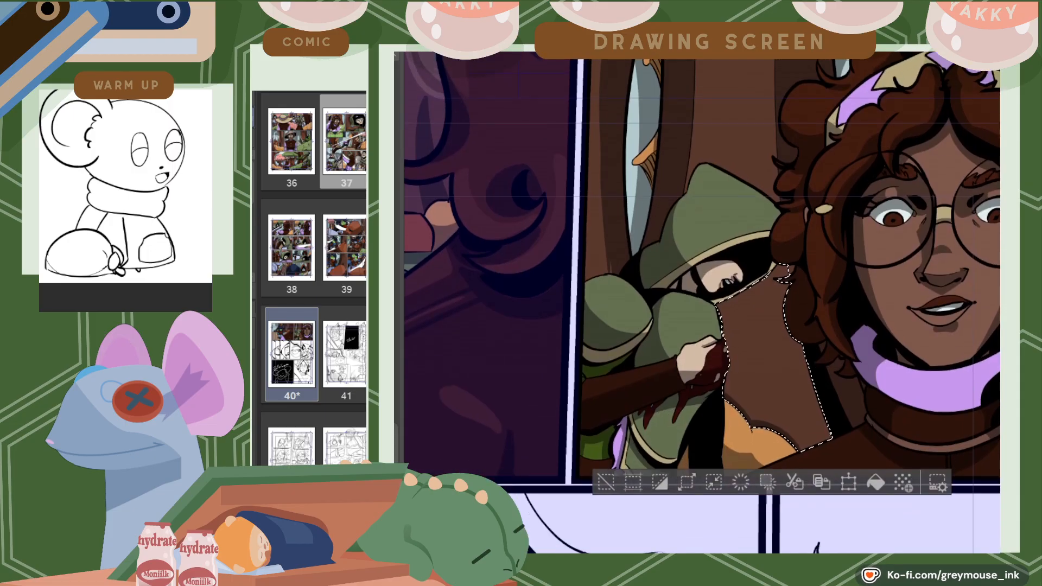
{"action": "scroll", "coordinate": [702, 303], "scroll_direction": "right", "scroll_amount": 5}
{"action": "scroll", "coordinate": [703, 302], "scroll_direction": "left", "scroll_amount": 2}
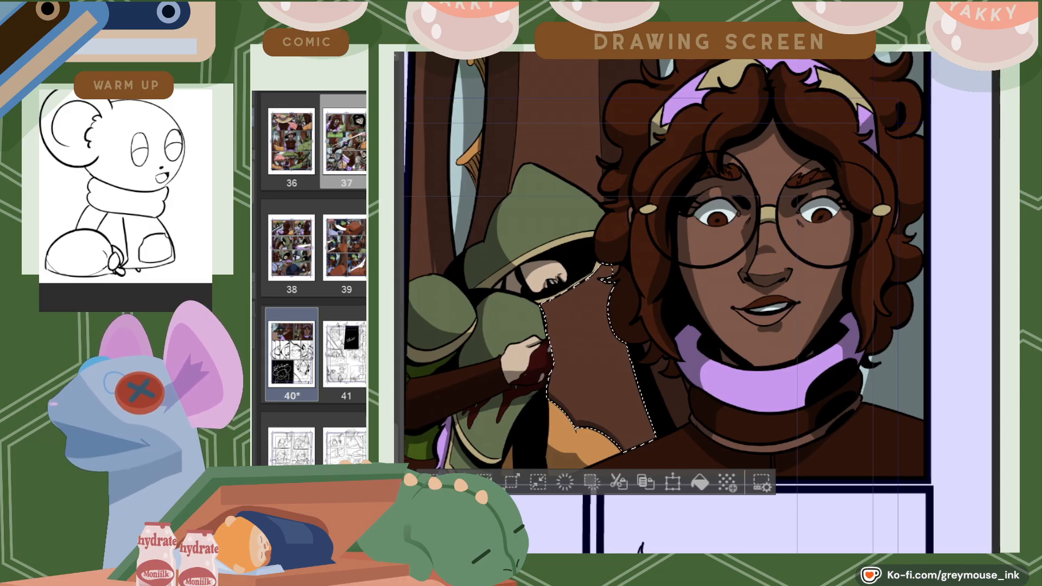
{"action": "scroll", "coordinate": [702, 302], "scroll_direction": "left", "scroll_amount": 1}
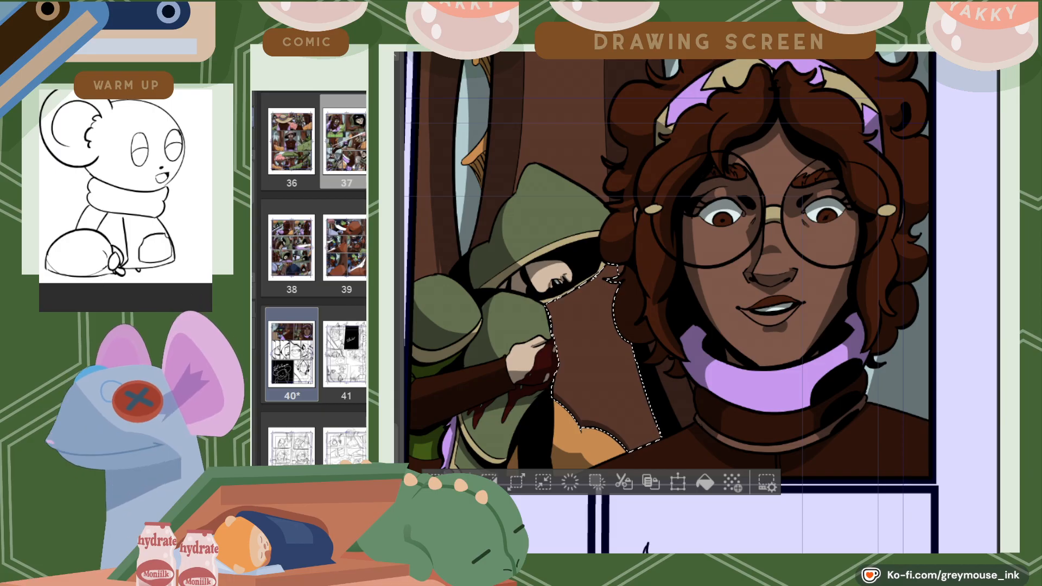
{"action": "key", "text": "ctrl+d"}
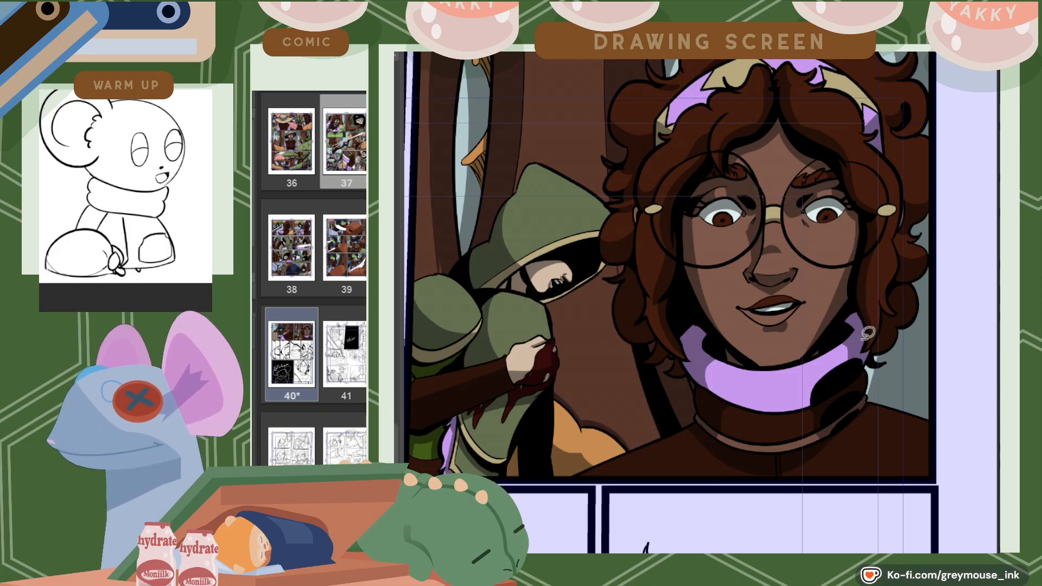